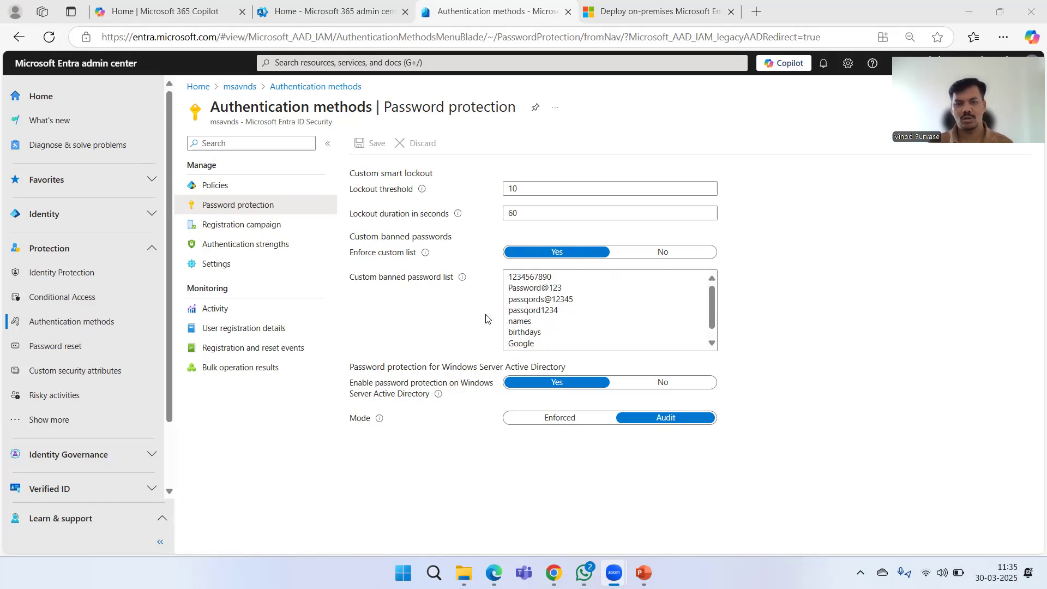
Highlight the enforced custom banned password list setting on the Password protection page.
left_click_drag(363, 277, 462, 283)
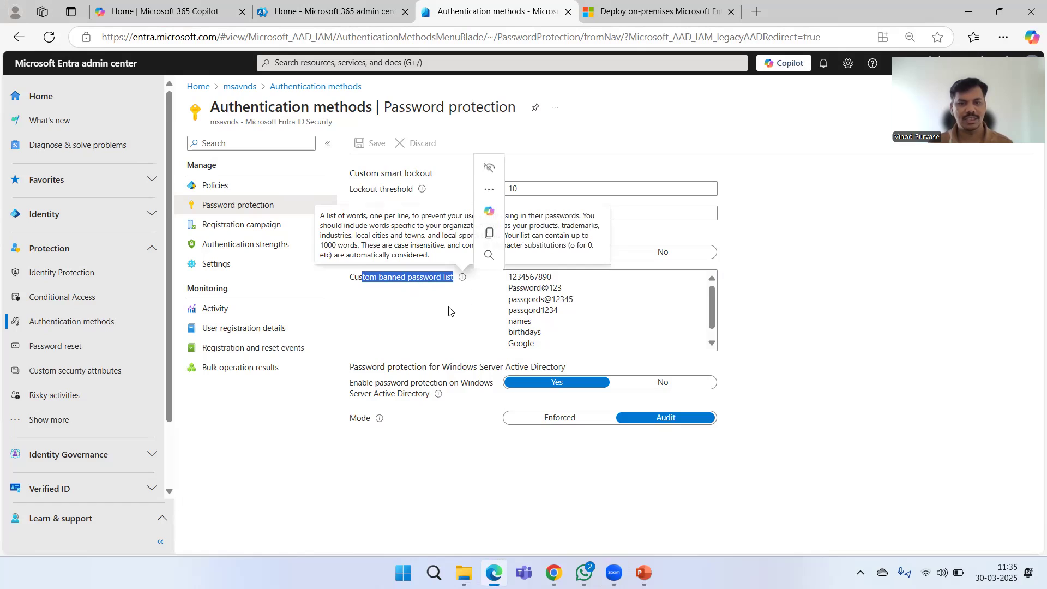
left_click(586, 313)
scroll(594, 317, "down", 1)
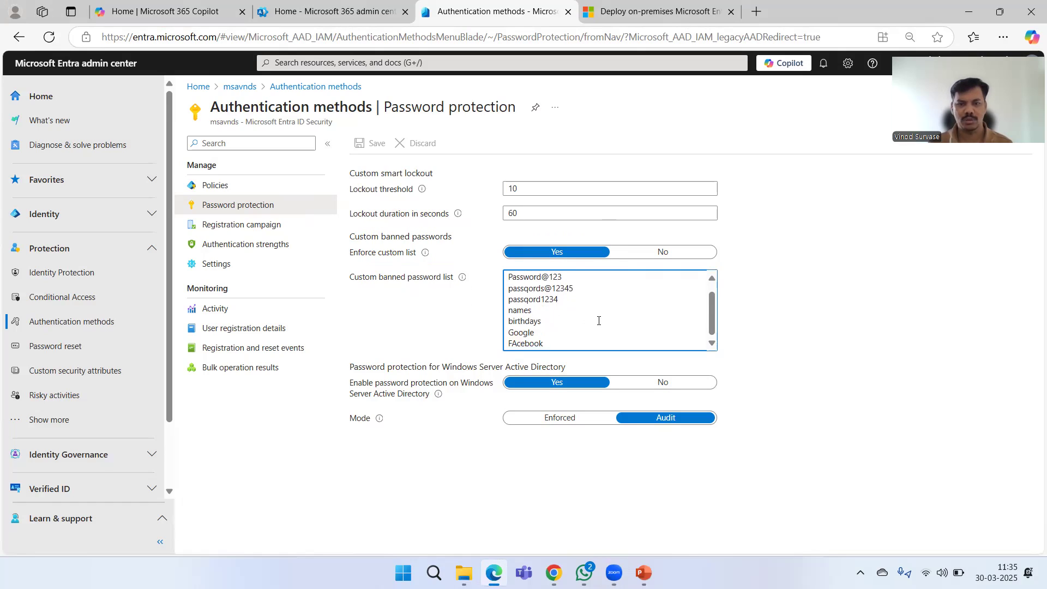
scroll(597, 319, "up", 1)
left_click(446, 338)
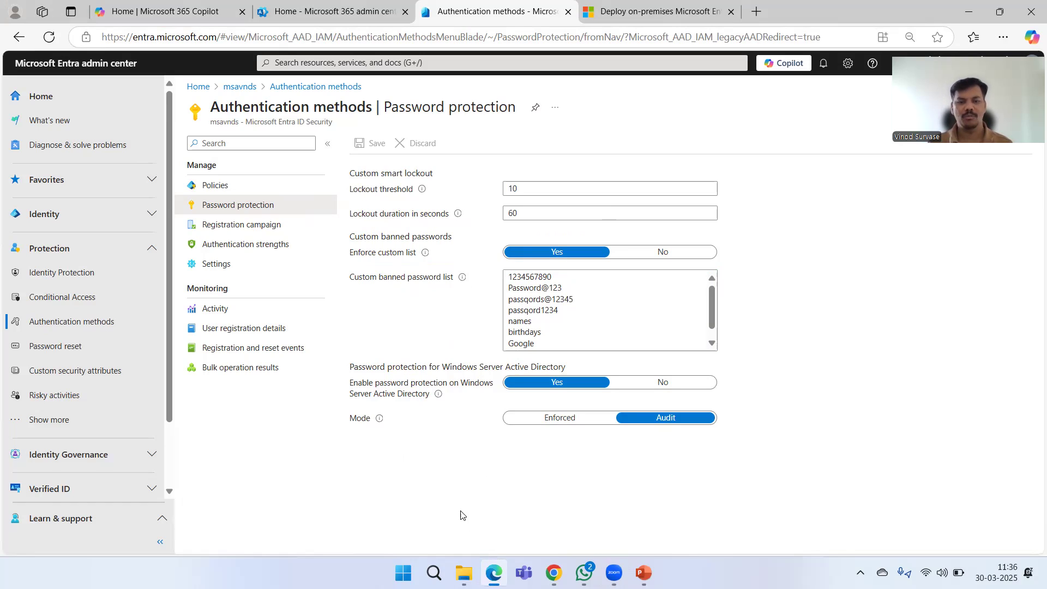
left_click_drag(348, 421, 370, 419)
left_click(463, 452)
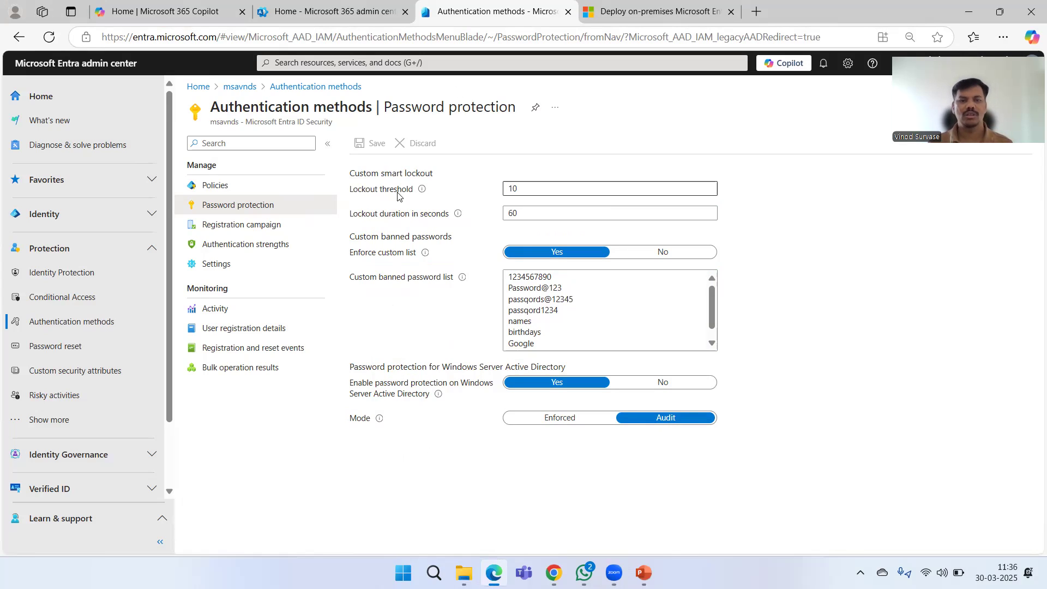
left_click_drag(352, 191, 415, 191)
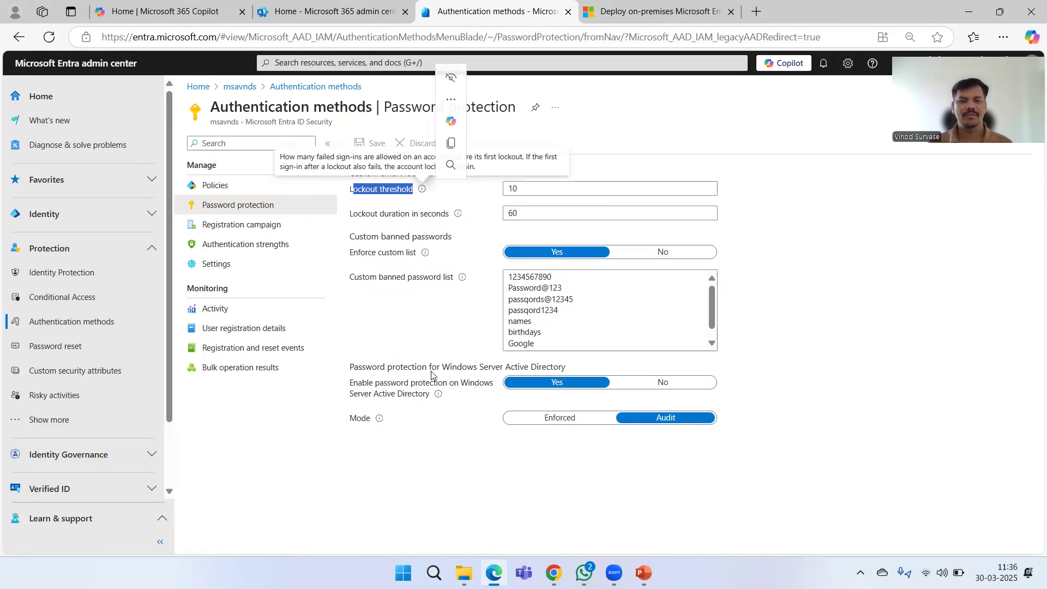
left_click(456, 477)
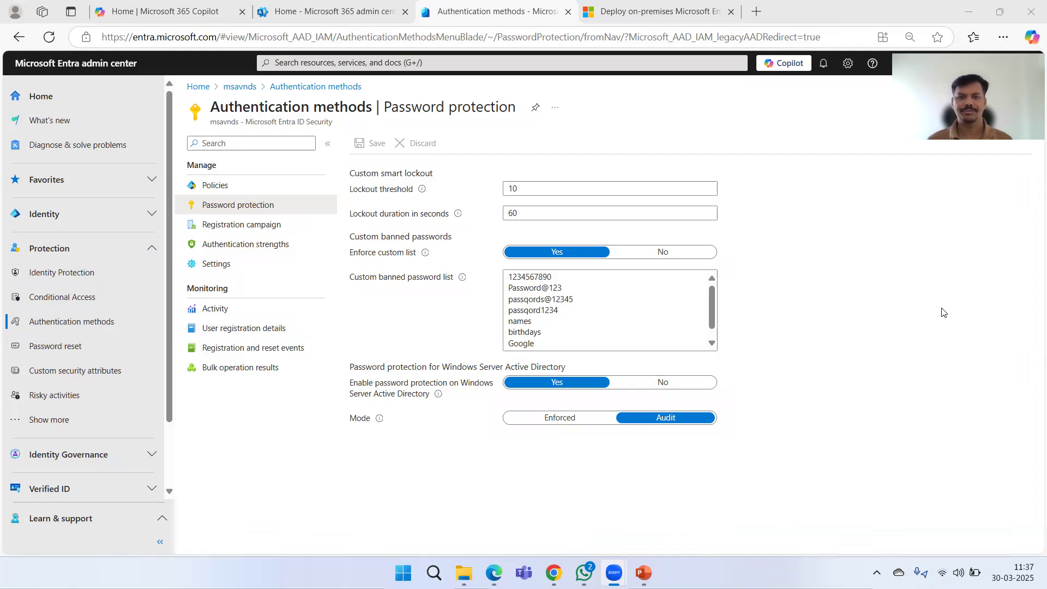
left_click(944, 312)
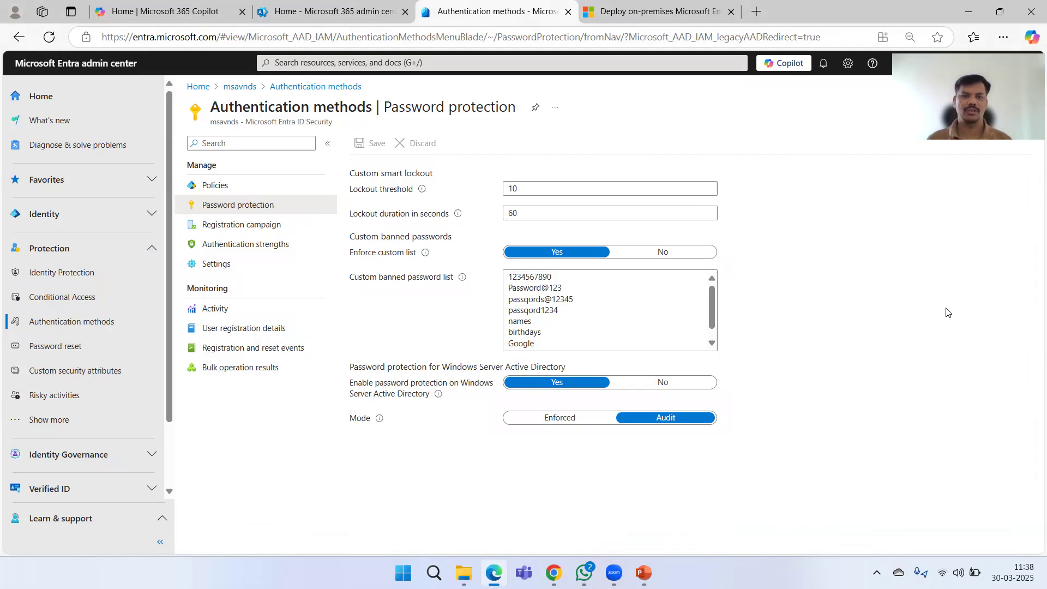
left_click_drag(352, 191, 408, 191)
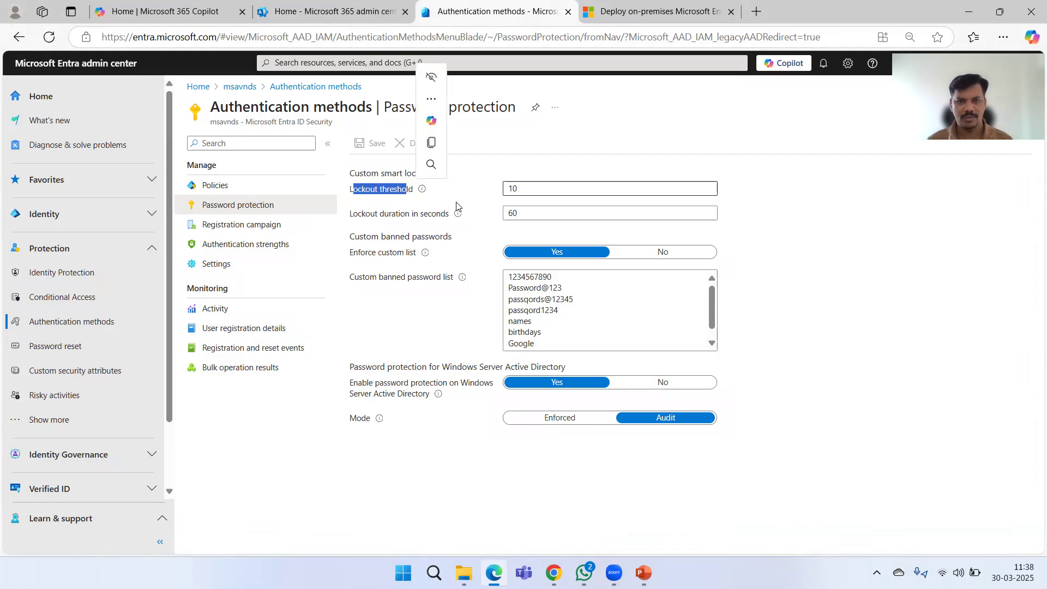
left_click(861, 281)
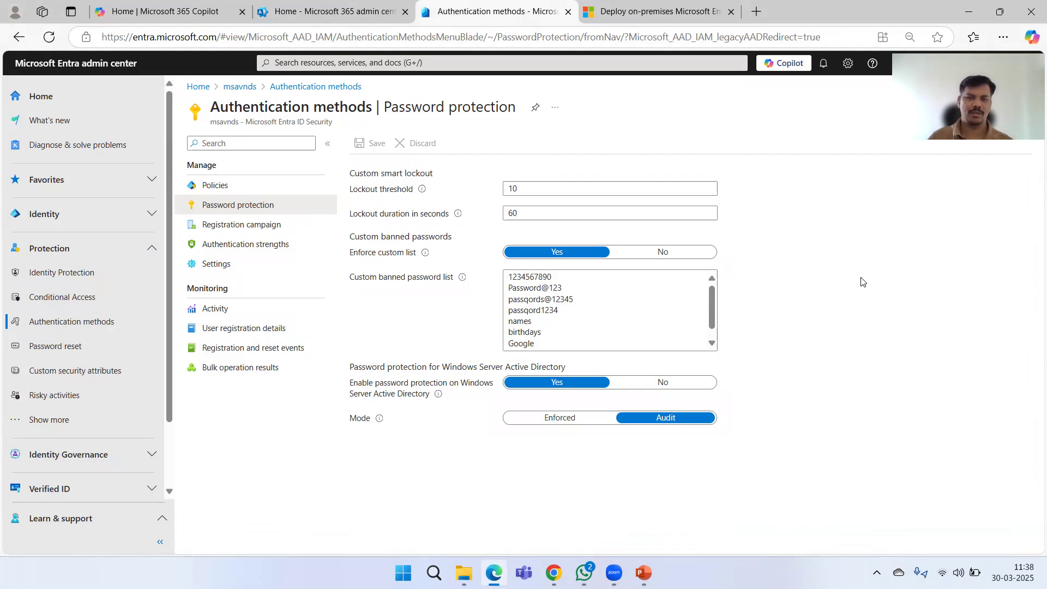
left_click_drag(532, 187, 476, 191)
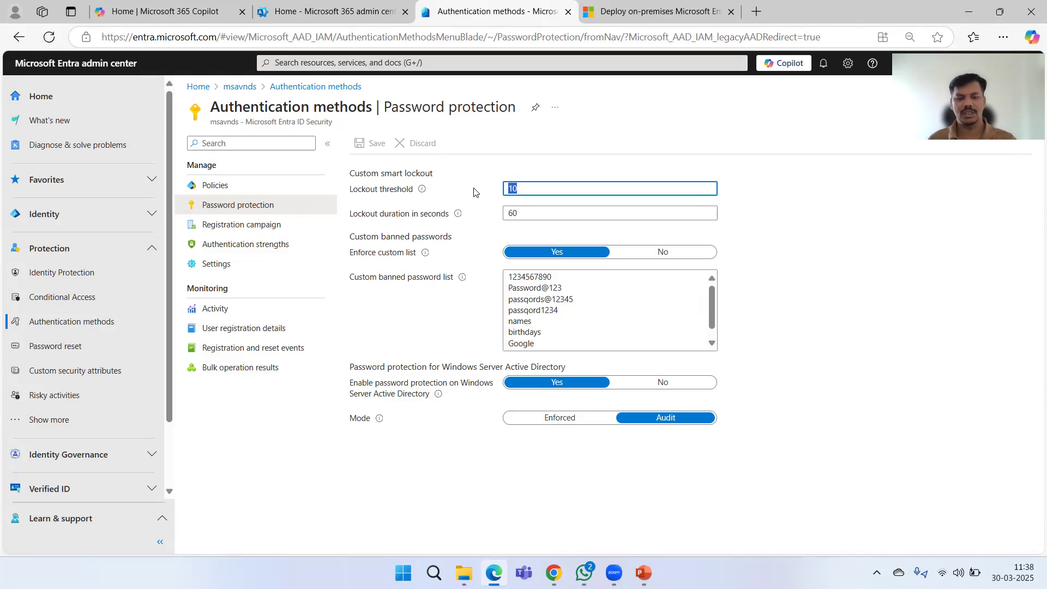
Enter 5 as the lockout threshold and leave the lockout duration at 60 seconds.
type("5")
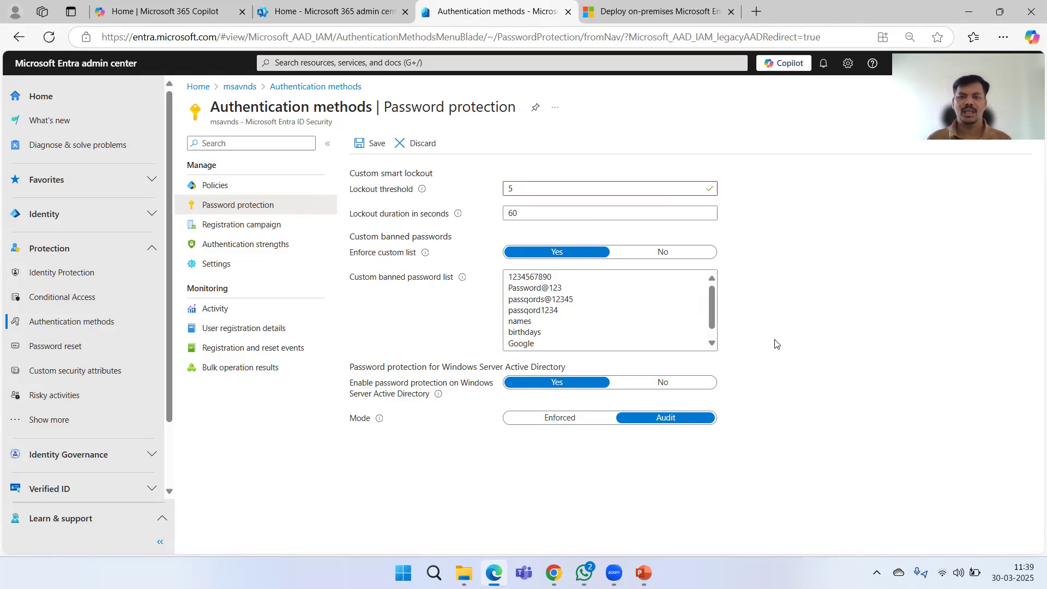
left_click_drag(523, 214, 505, 213)
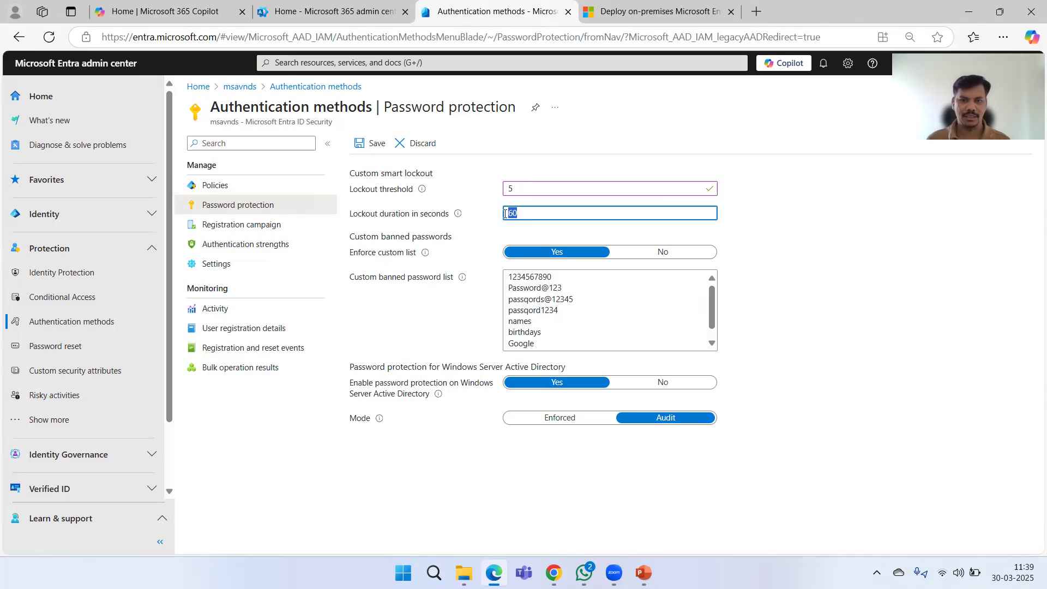
left_click(482, 241)
left_click_drag(521, 214, 498, 219)
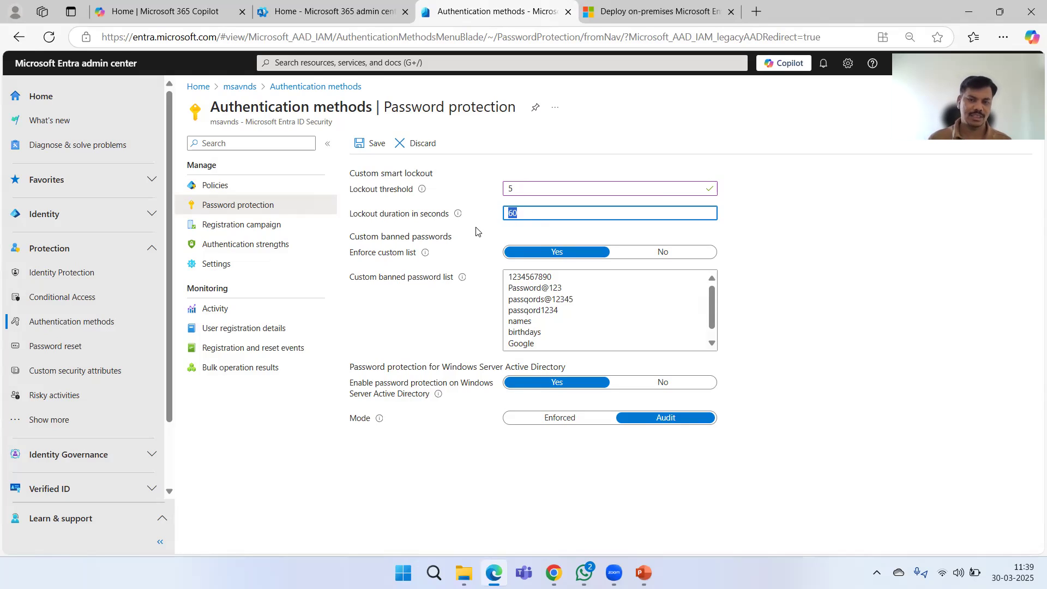
left_click(483, 230)
left_click_drag(520, 215, 490, 214)
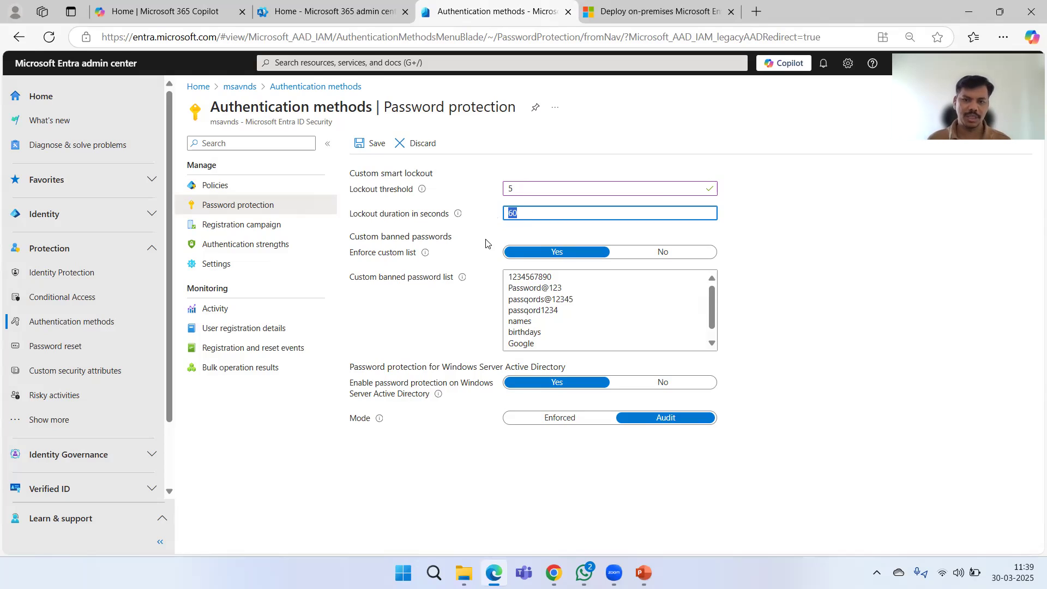
left_click(774, 271)
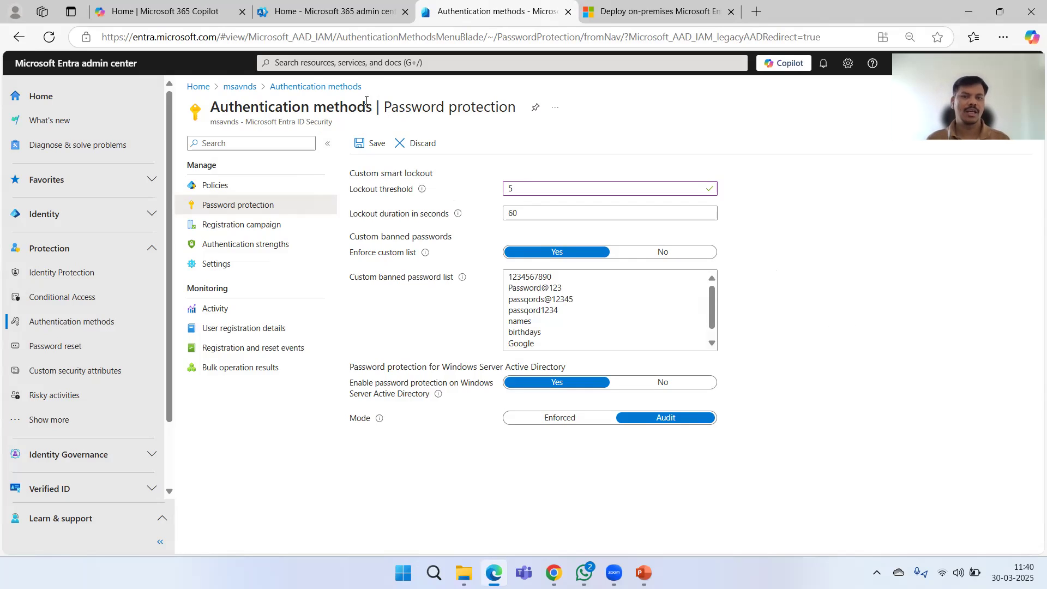
left_click_drag(384, 106, 524, 109)
left_click(832, 339)
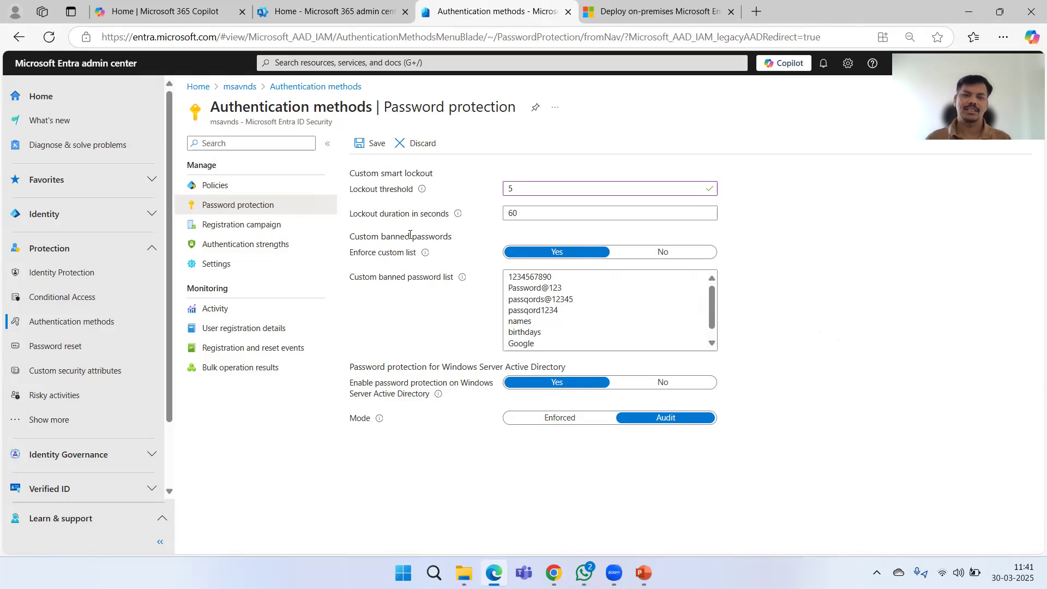
left_click_drag(372, 252, 403, 253)
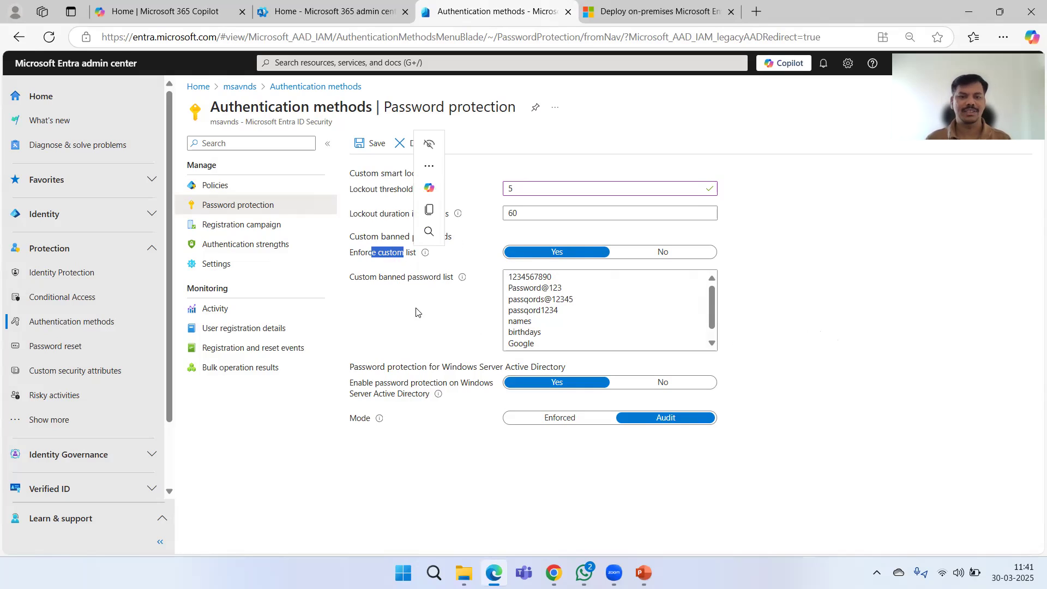
left_click(417, 336)
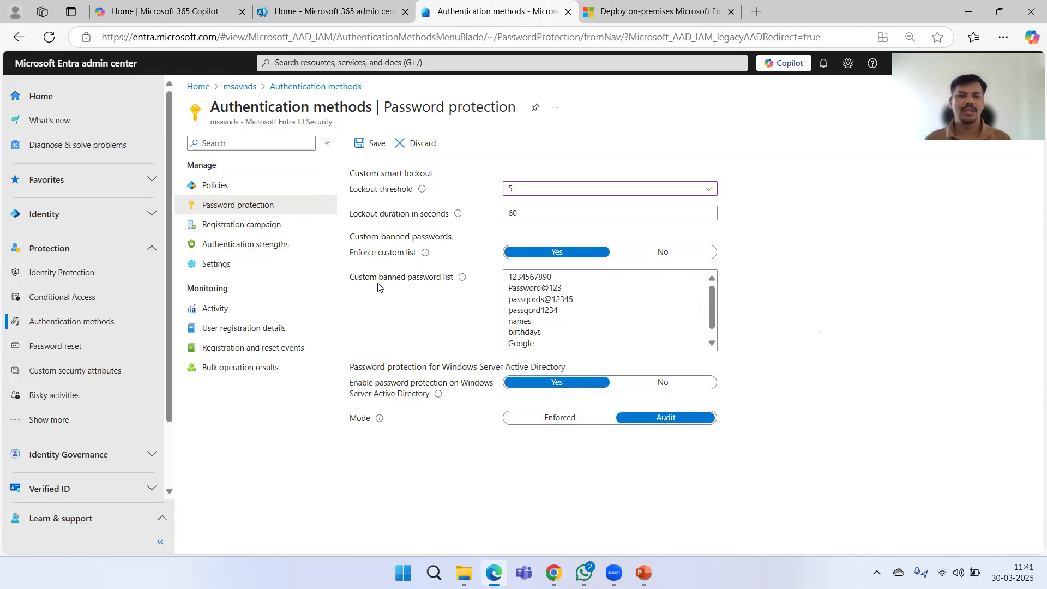
left_click_drag(355, 278, 455, 279)
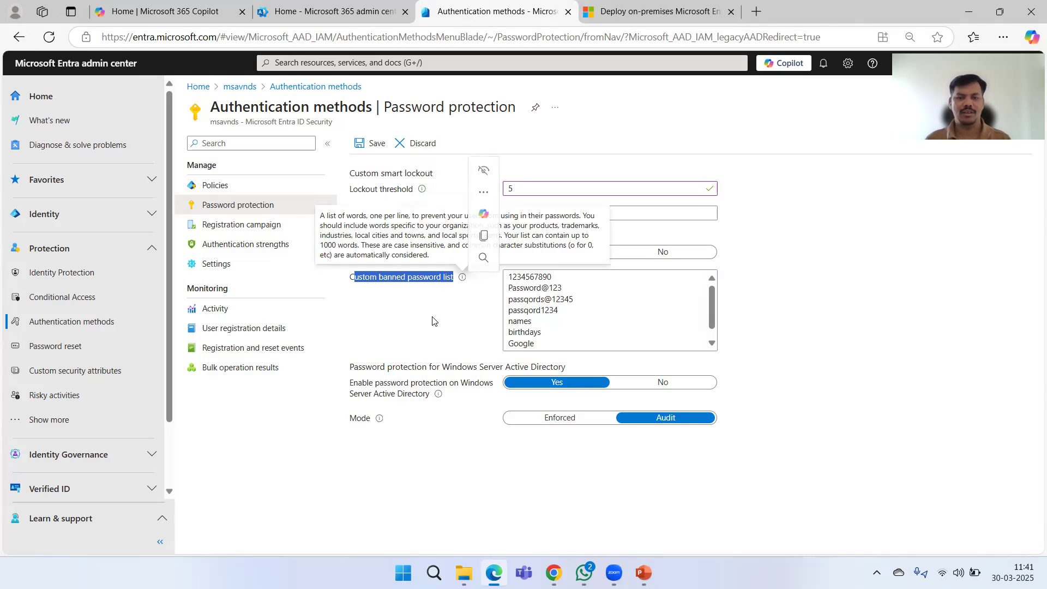
left_click(588, 317)
scroll(596, 317, "down", 1)
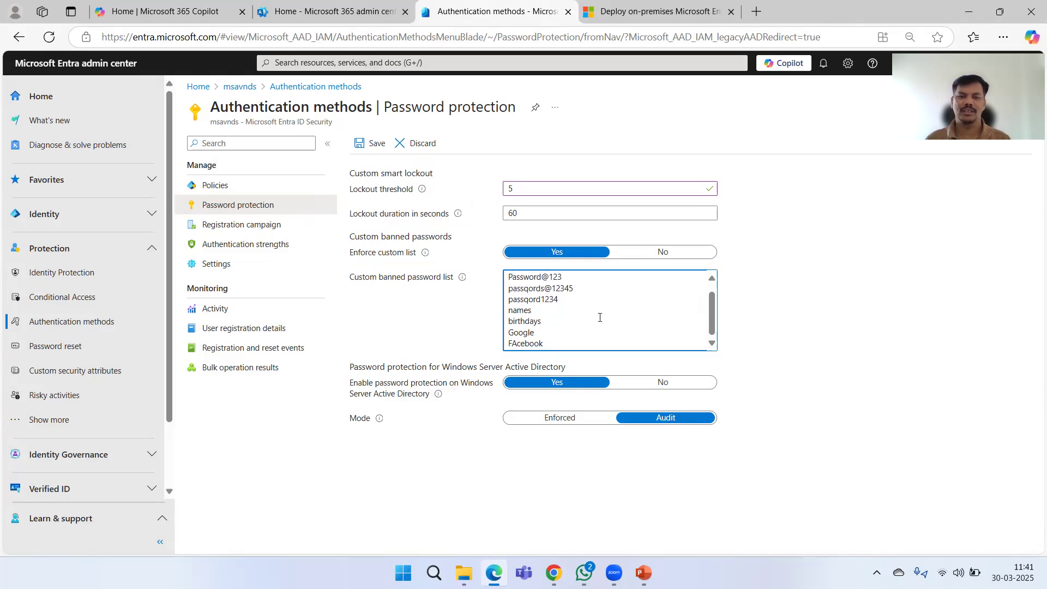
scroll(599, 317, "up", 1)
scroll(597, 327, "down", 1)
key("Return")
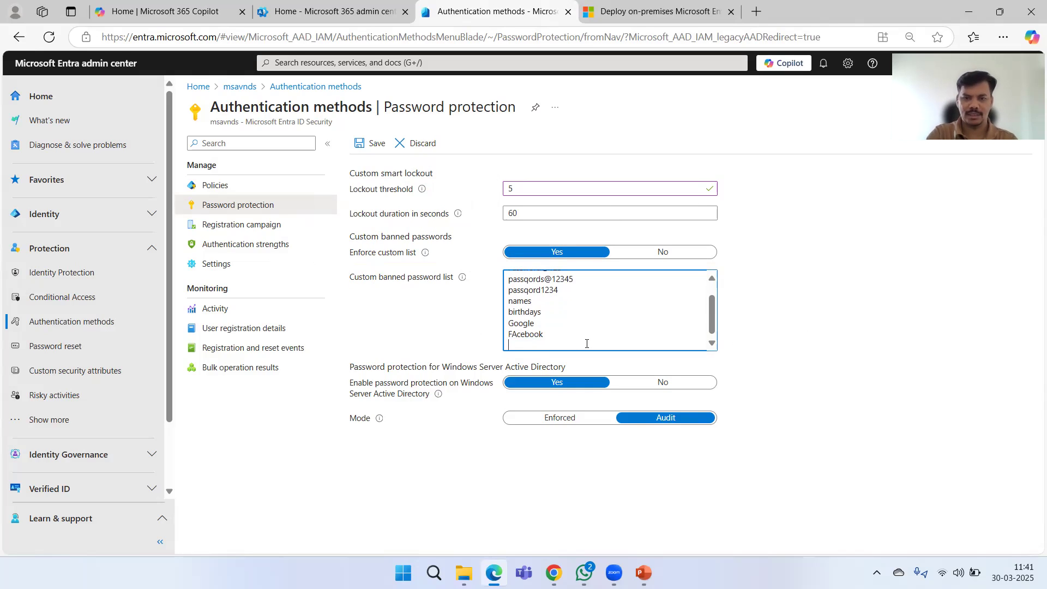
type("x.com")
key("Return")
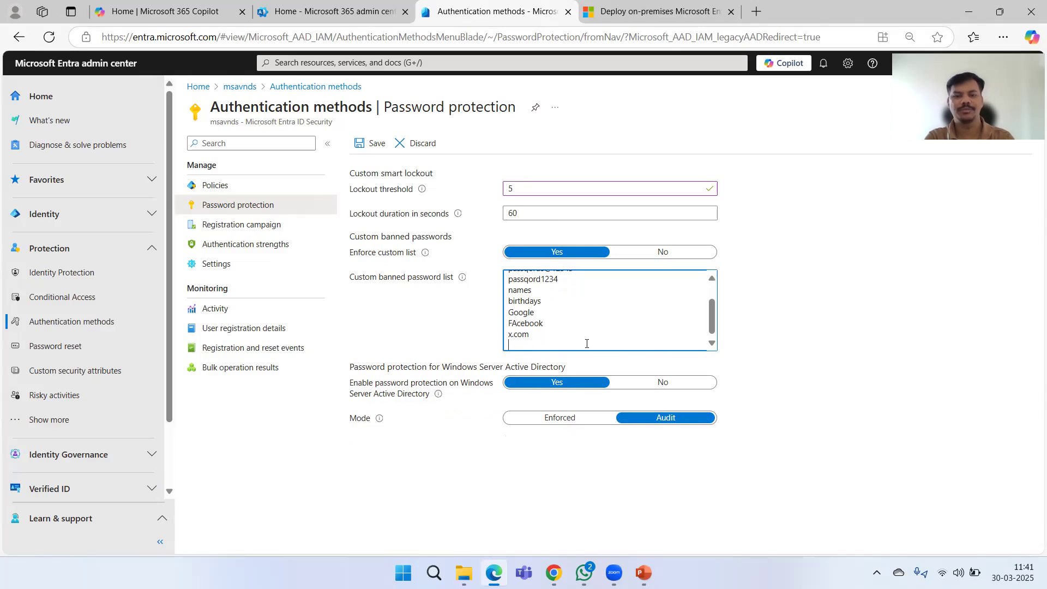
type("linkedin")
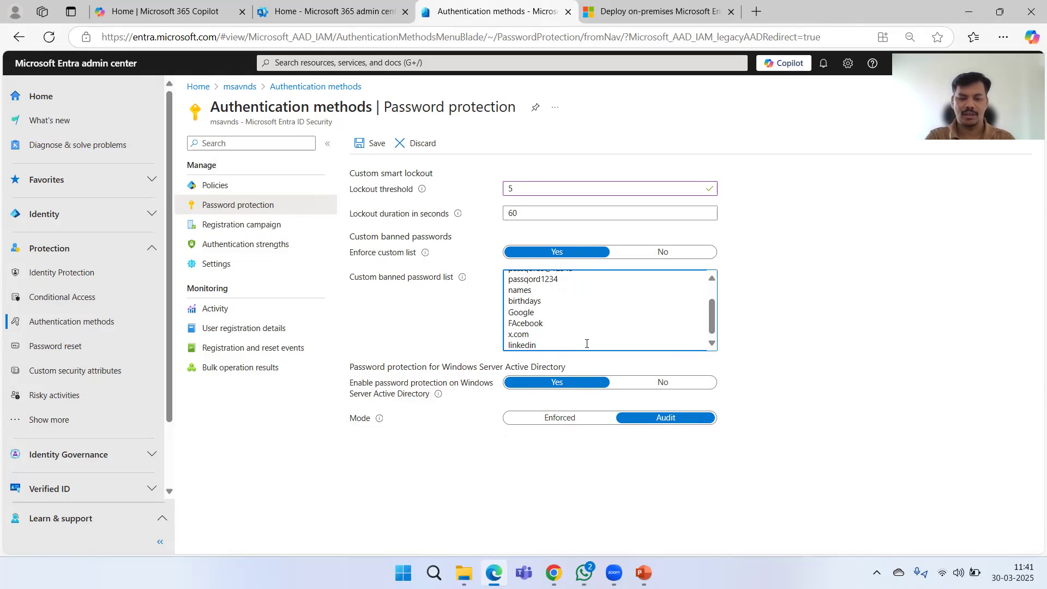
key("Return")
type("linkedin.com")
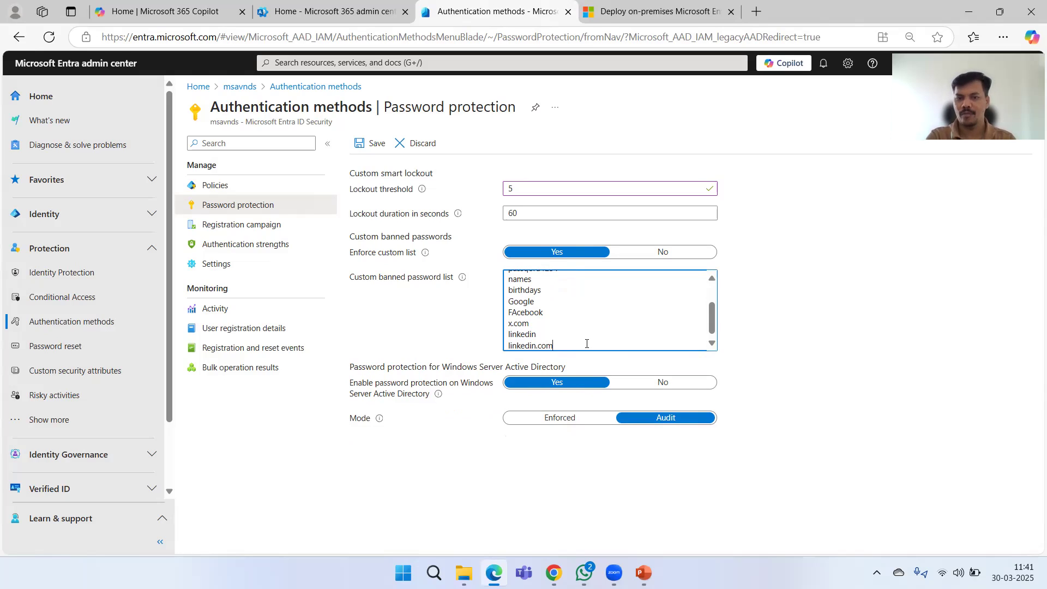
key("Return")
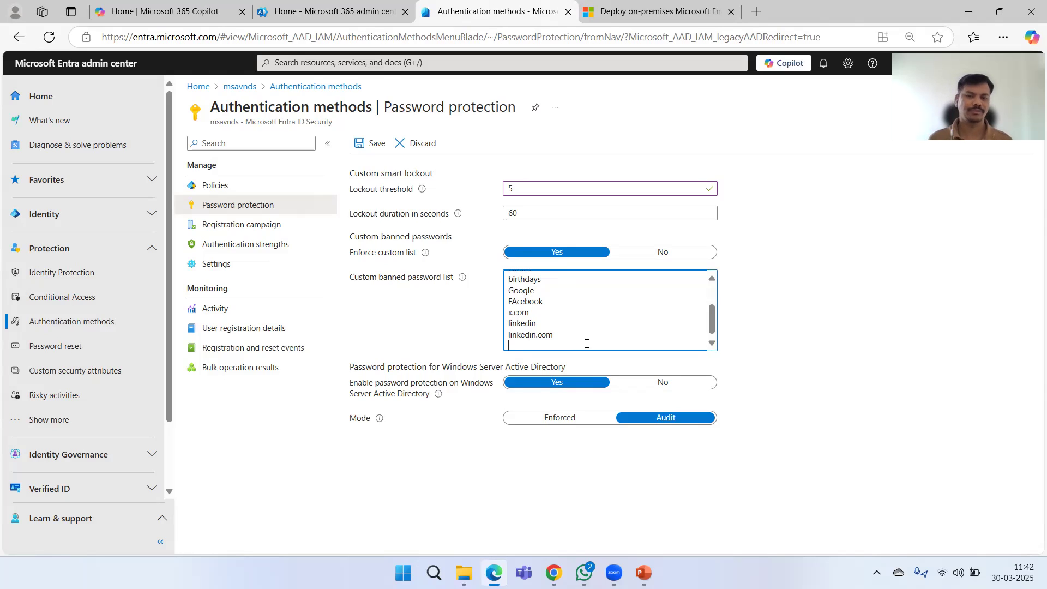
type("1234567890")
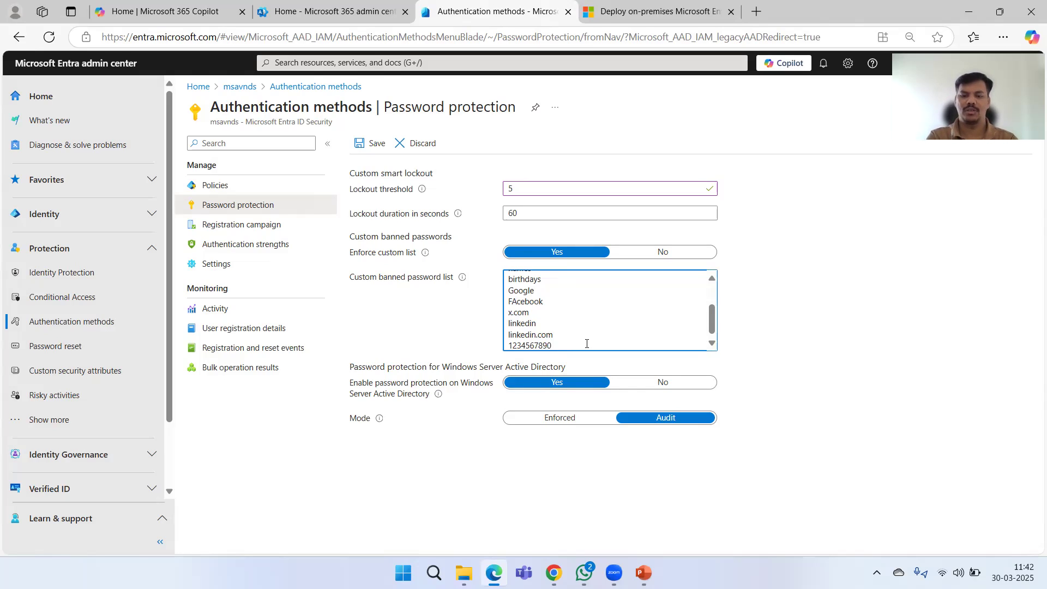
key("Return")
type("0987654321")
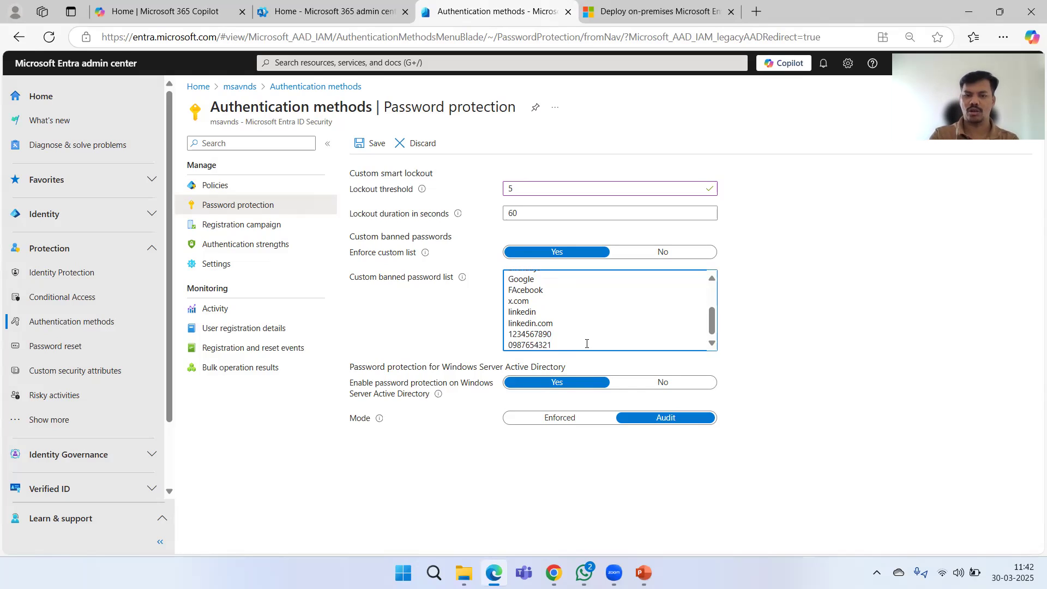
key("Return")
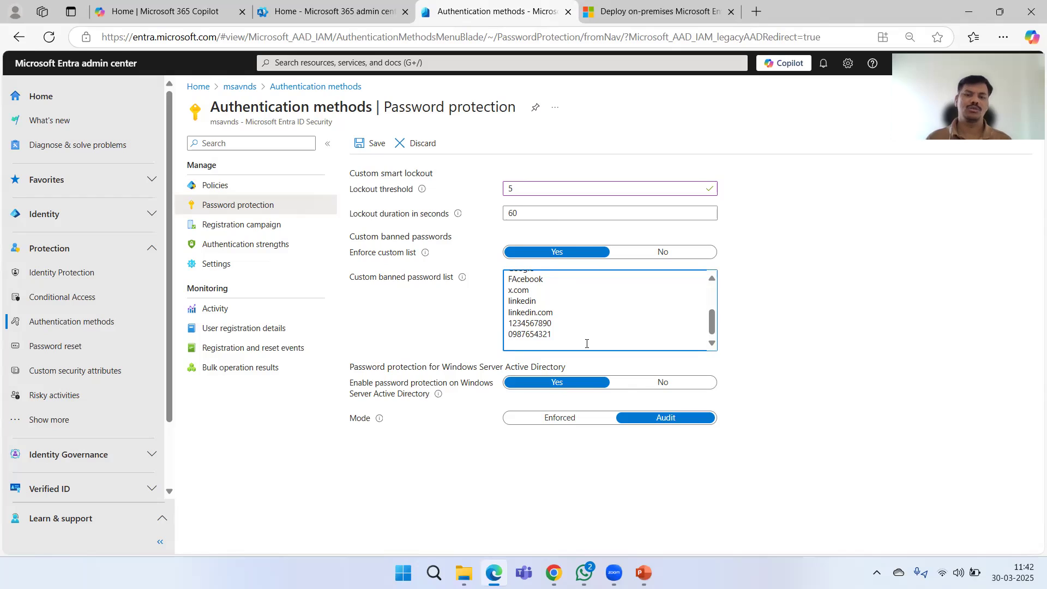
scroll(567, 330, "up", 3)
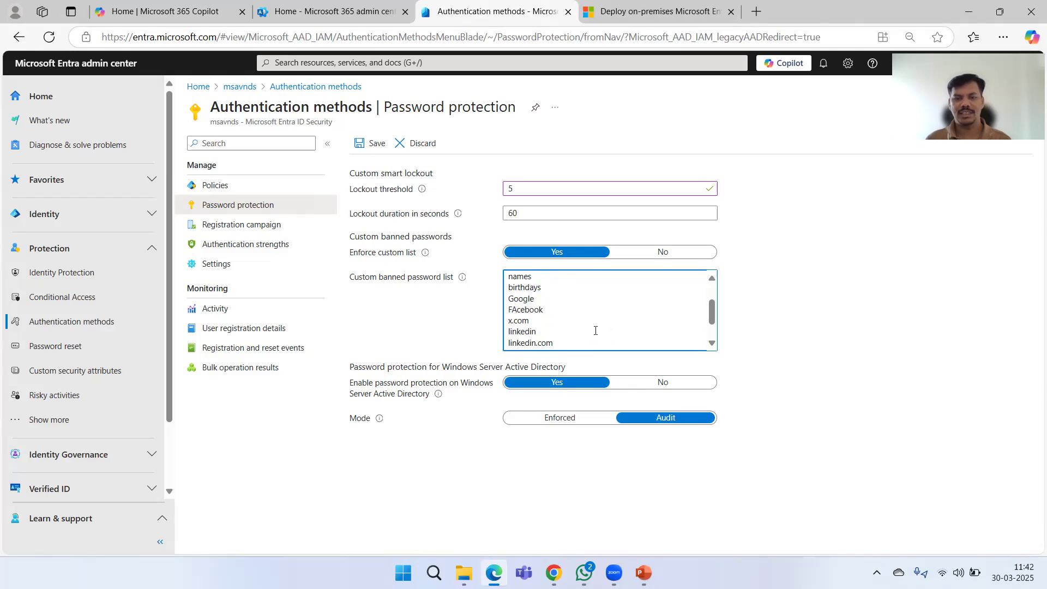
scroll(605, 327, "down", 3)
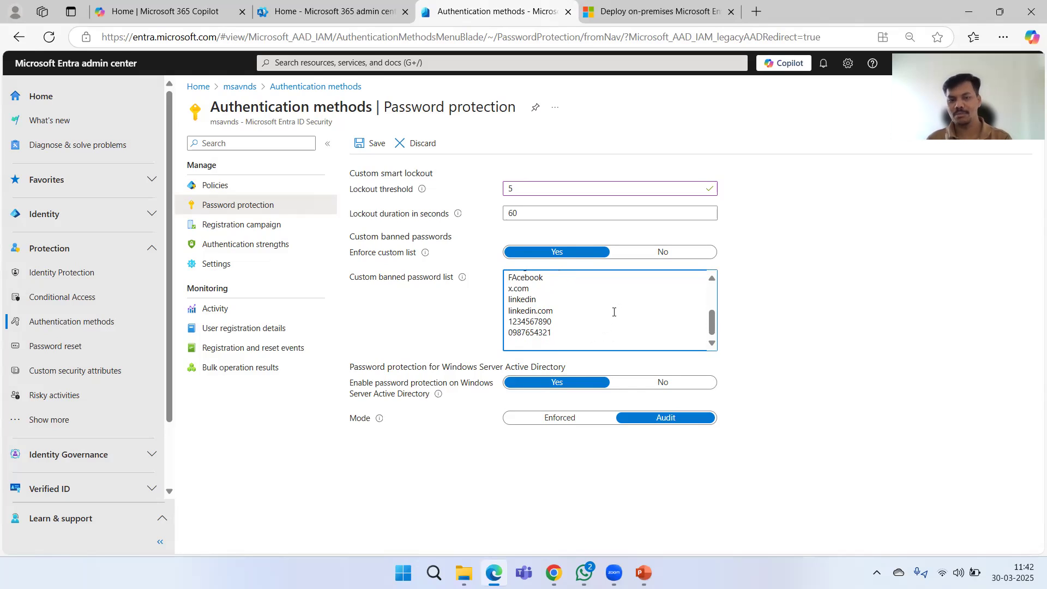
key("BackSpace")
left_click_drag(560, 321, 507, 322)
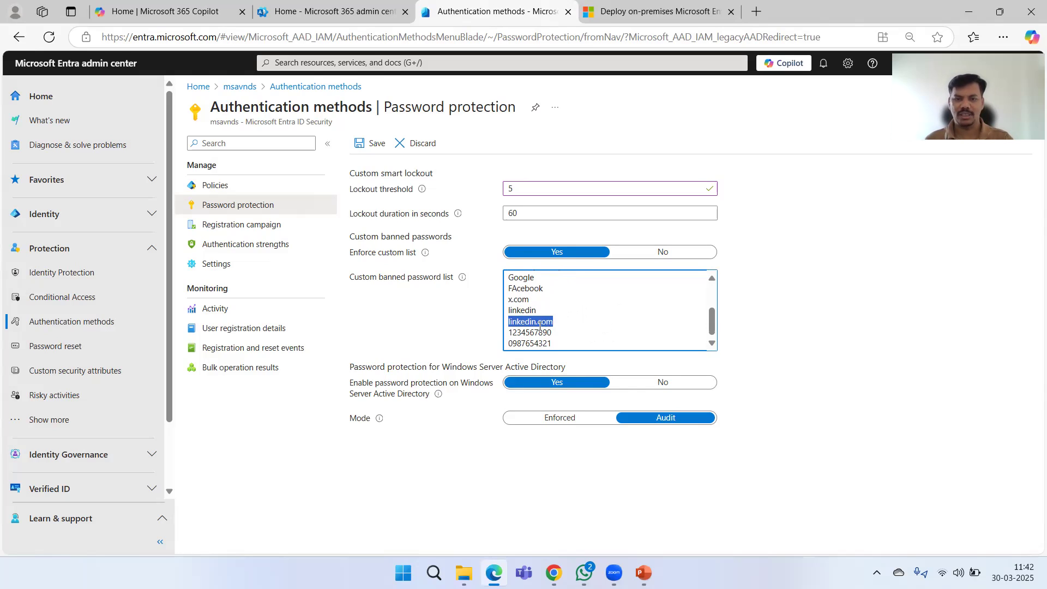
left_click(579, 337)
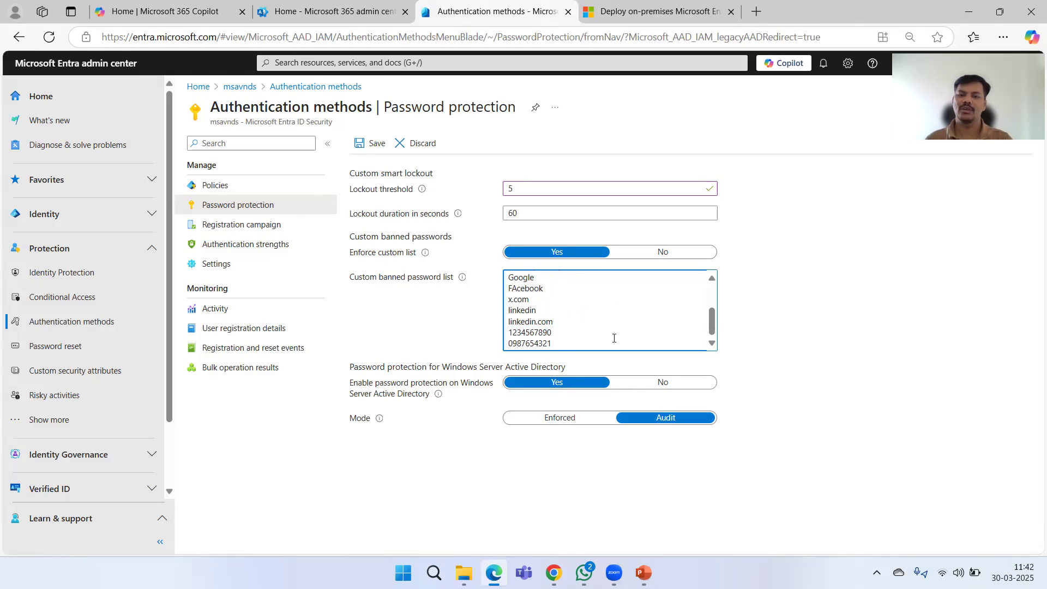
scroll(613, 338, "up", 2)
left_click(766, 347)
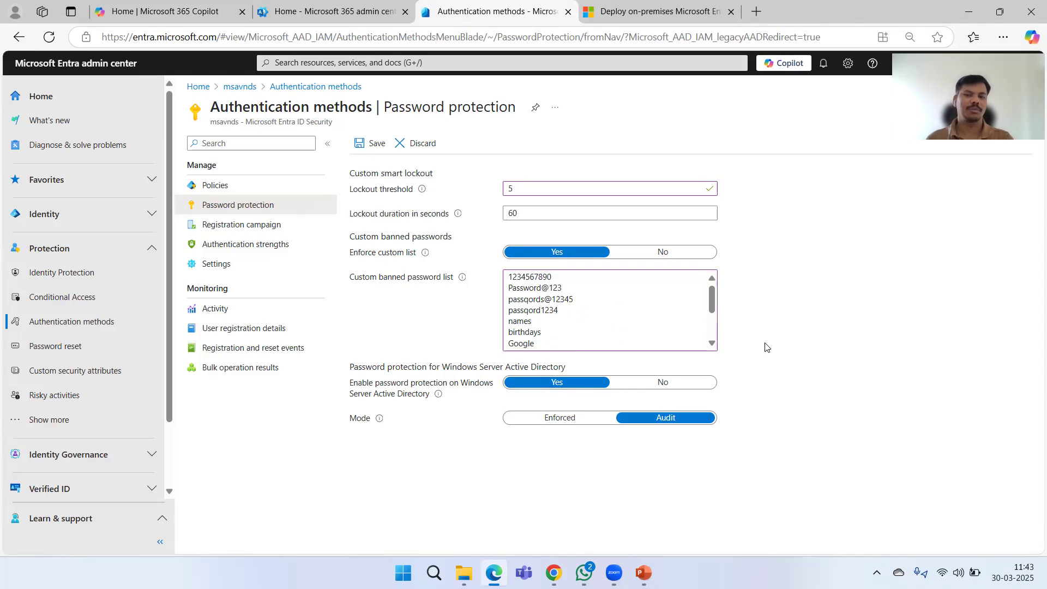
scroll(663, 325, "down", 2)
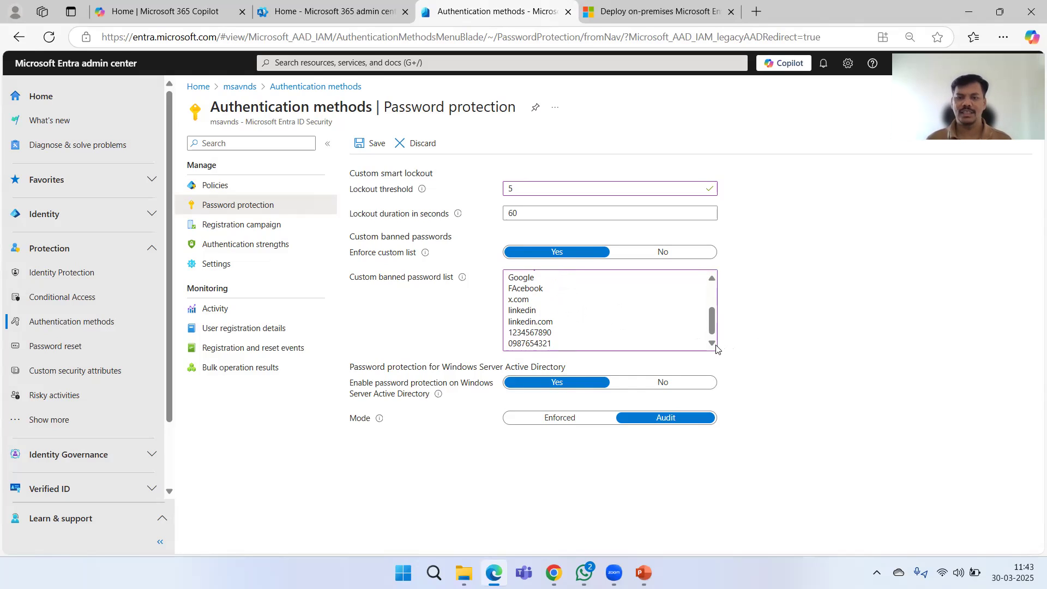
left_click(680, 336)
left_click(759, 360)
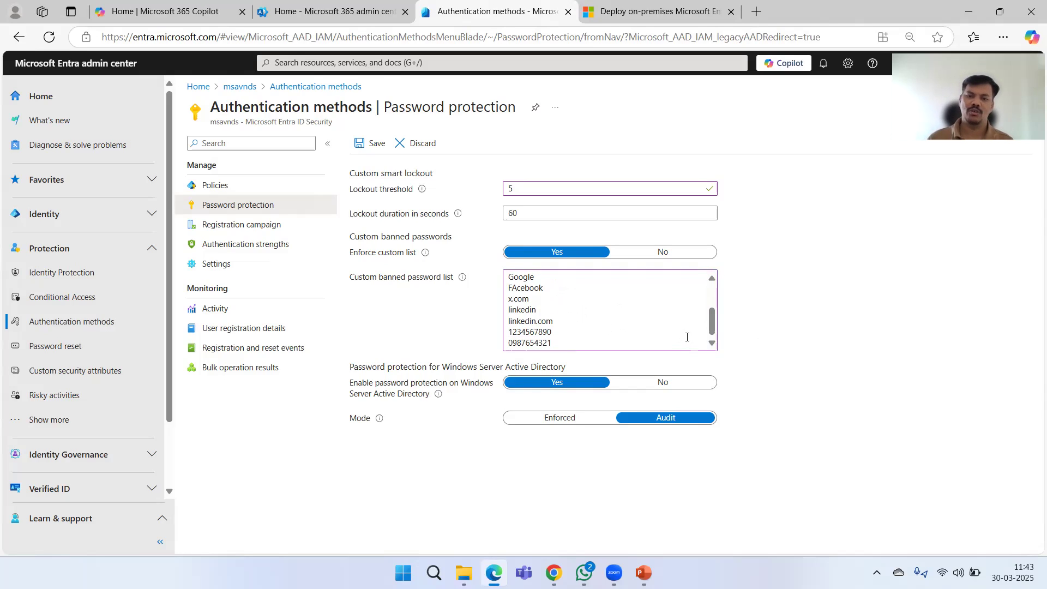
left_click(662, 335)
left_click(761, 348)
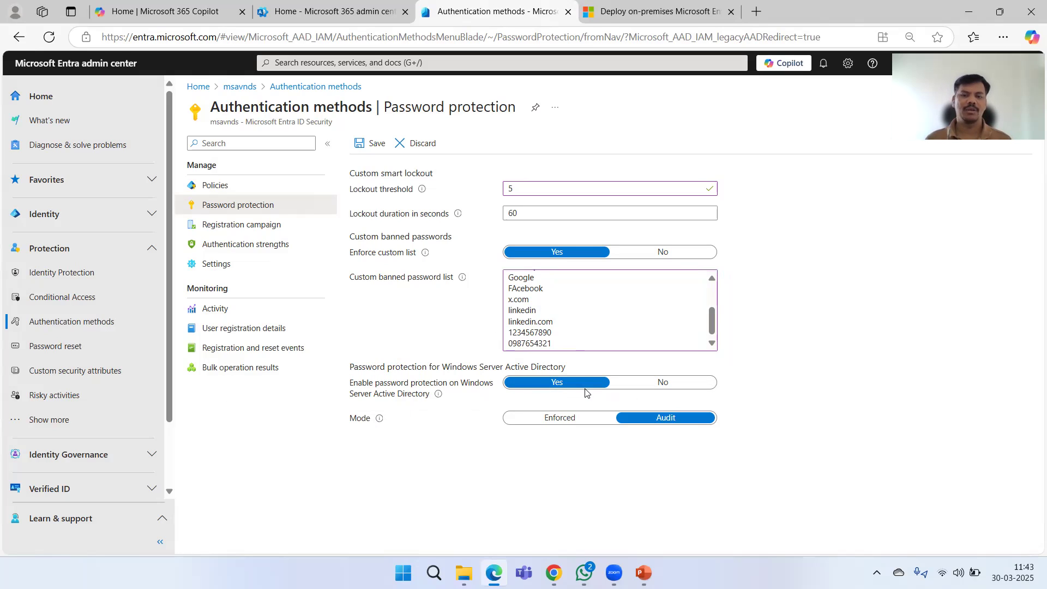
left_click(613, 391)
left_click(567, 391)
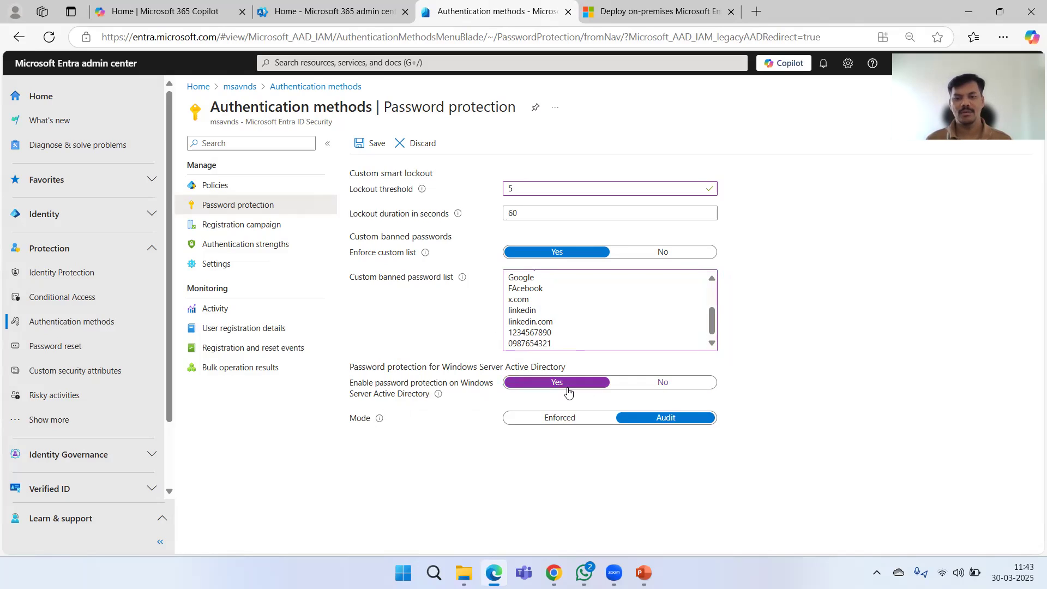
left_click(565, 426)
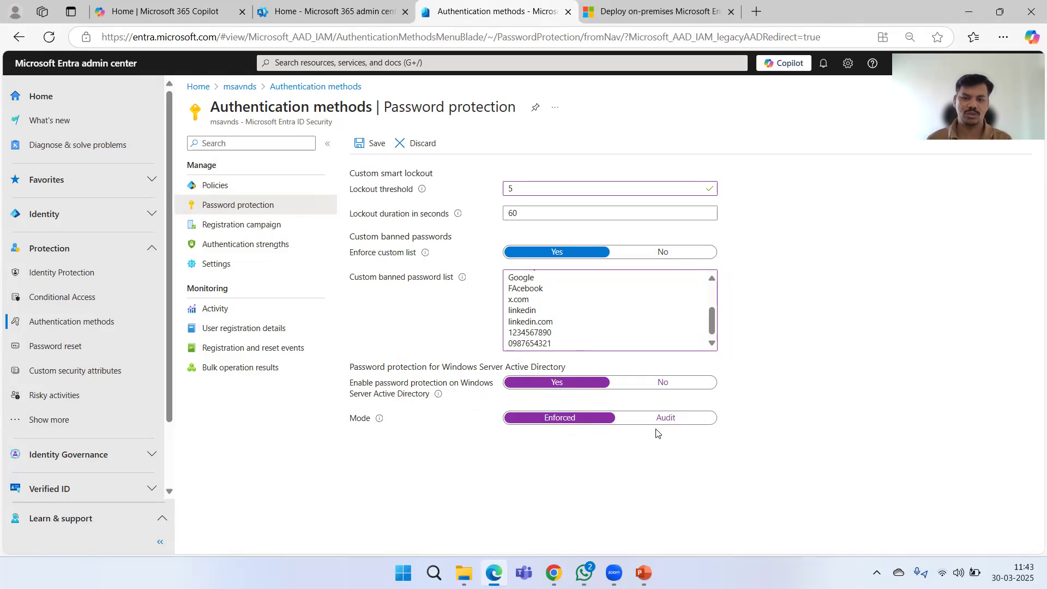
left_click(650, 429)
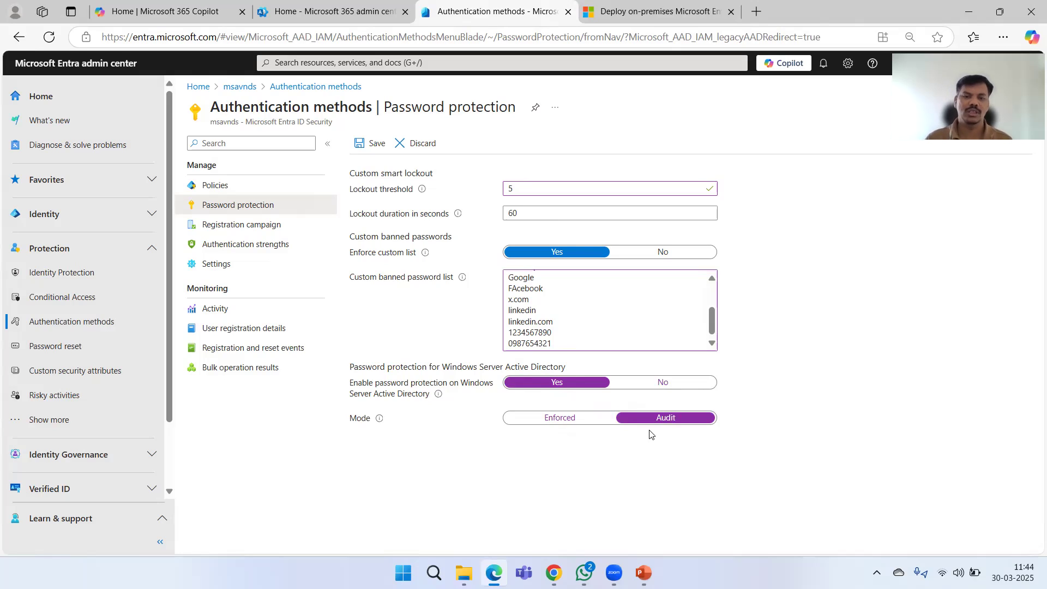
left_click_drag(624, 338, 480, 267)
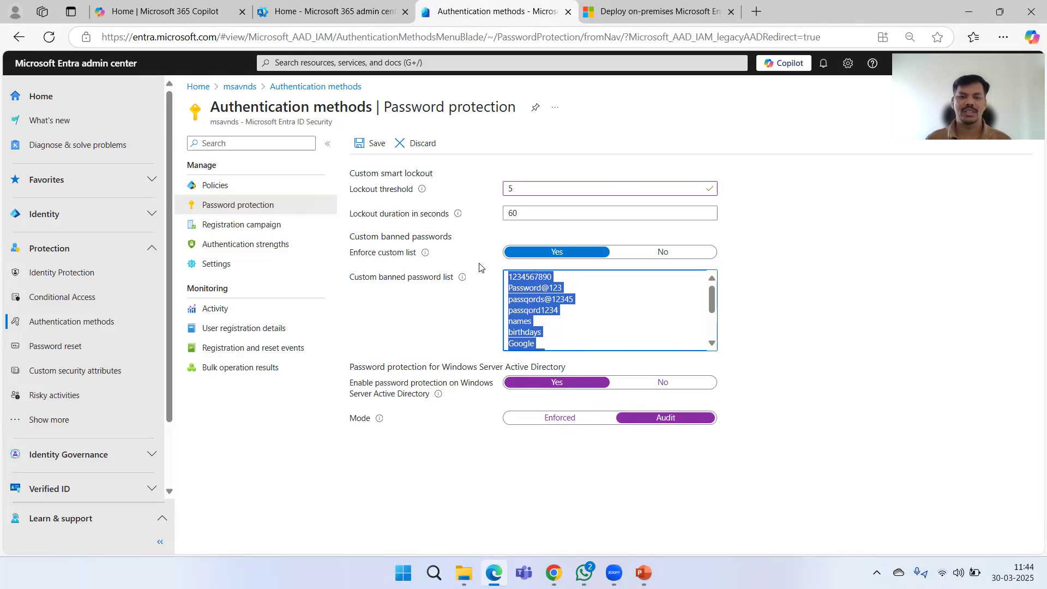
left_click(581, 325)
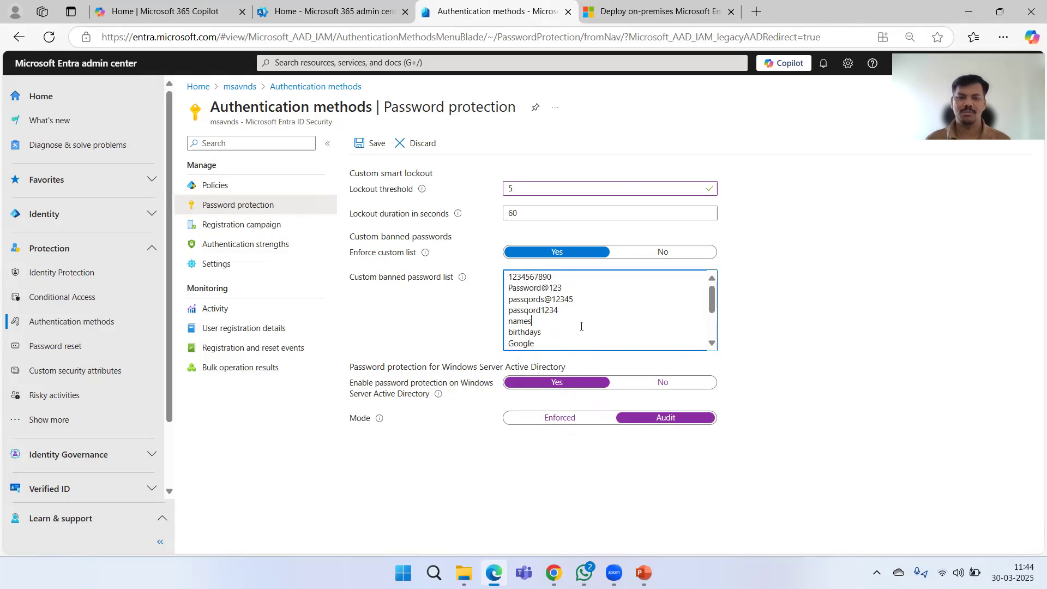
scroll(581, 326, "down", 2)
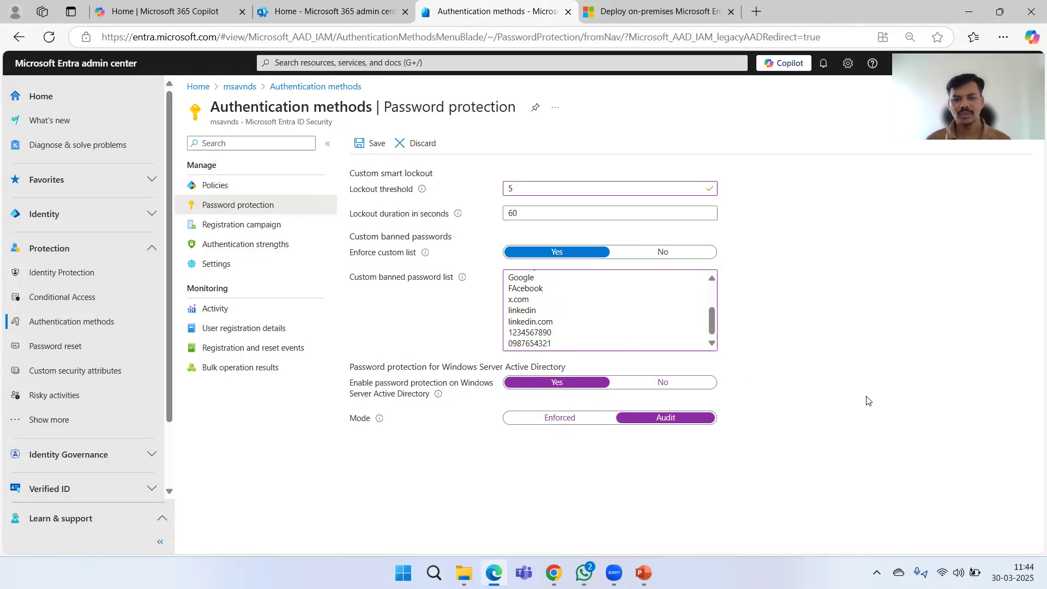
Switch Windows Server mode to Enforced and back to Audit, checking the banned entries.
left_click(583, 418)
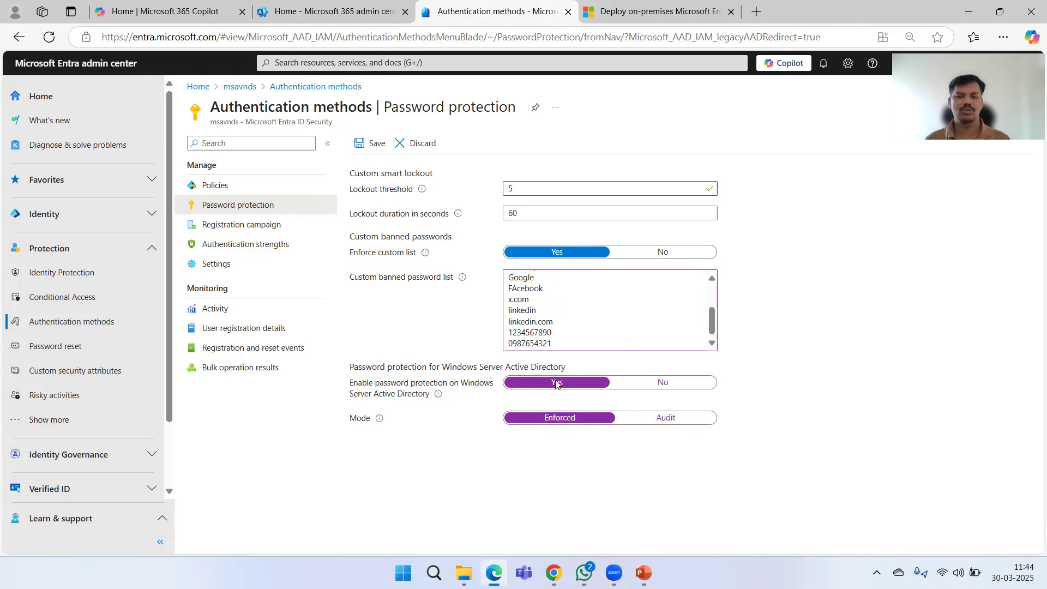
left_click_drag(585, 341, 509, 269)
left_click(463, 326)
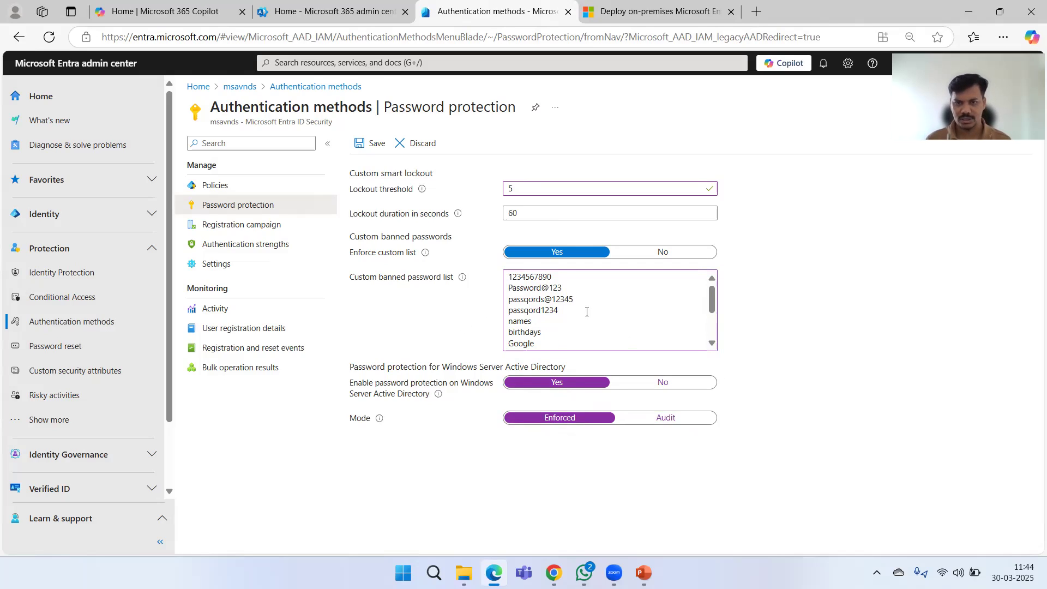
left_click_drag(567, 283, 498, 293)
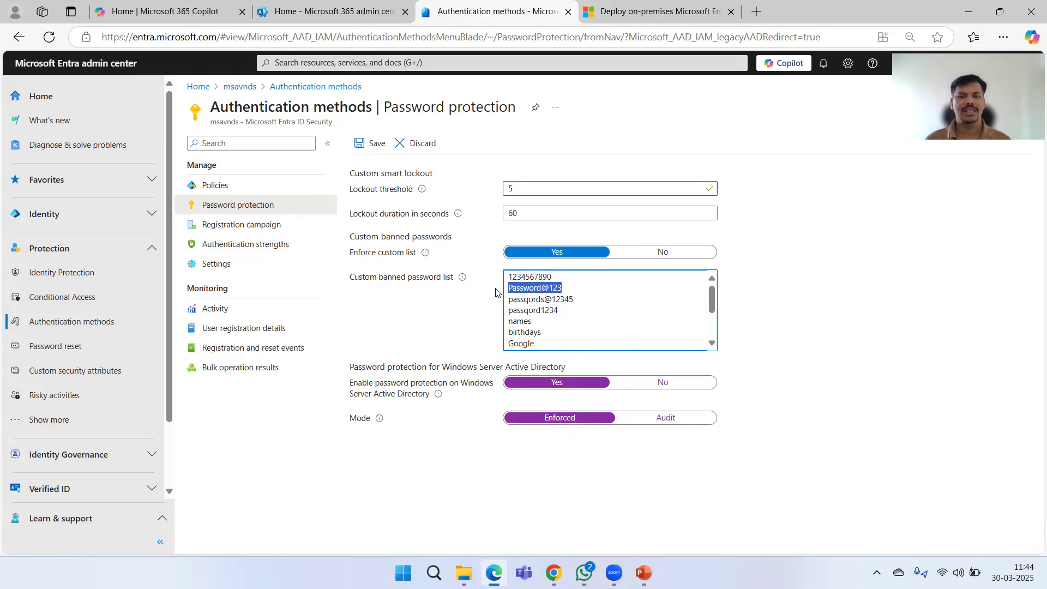
left_click(768, 371)
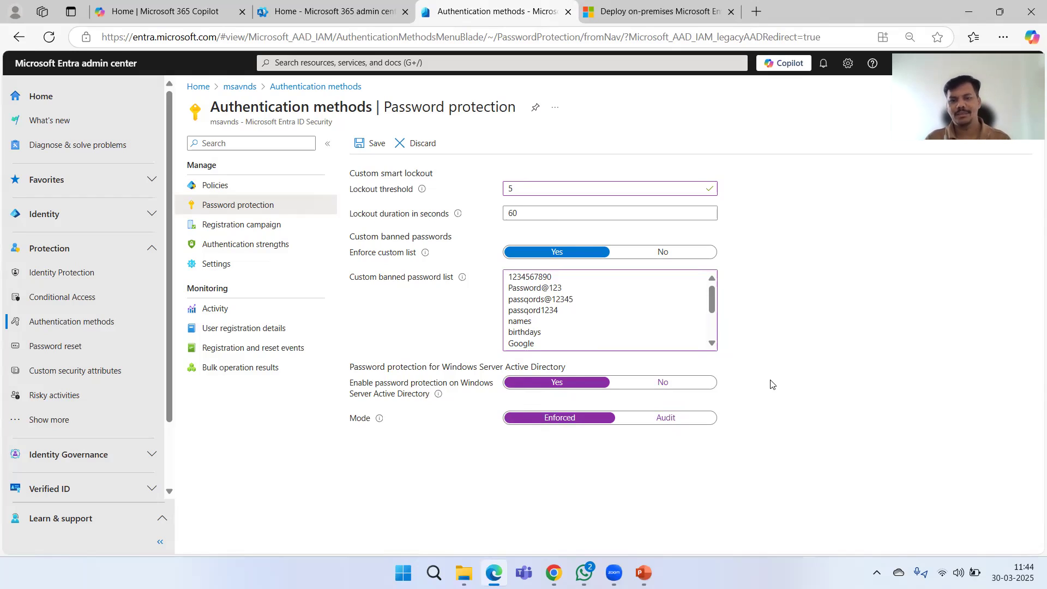
left_click(617, 329)
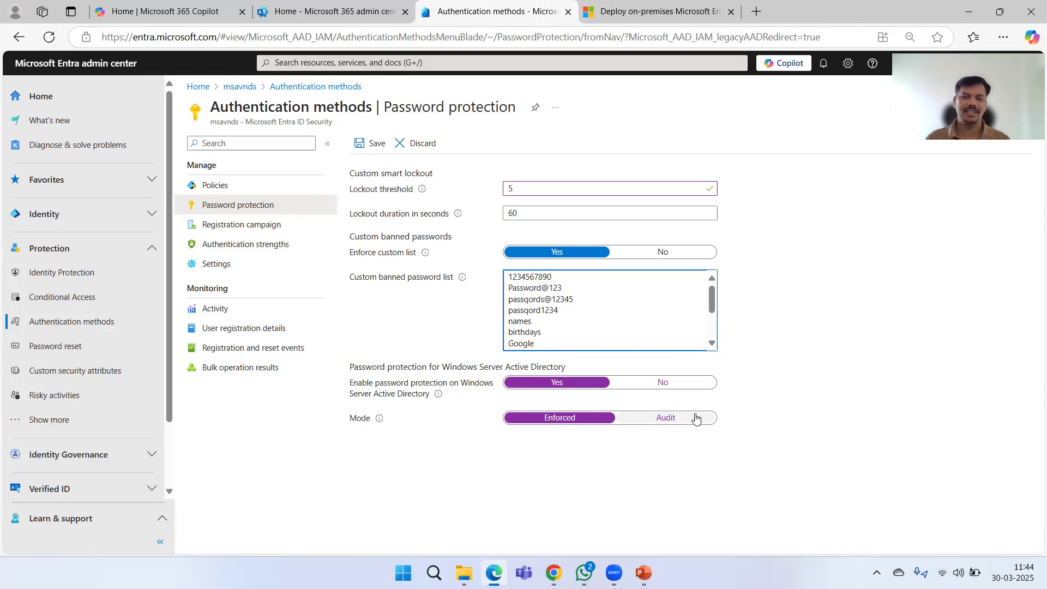
left_click(665, 419)
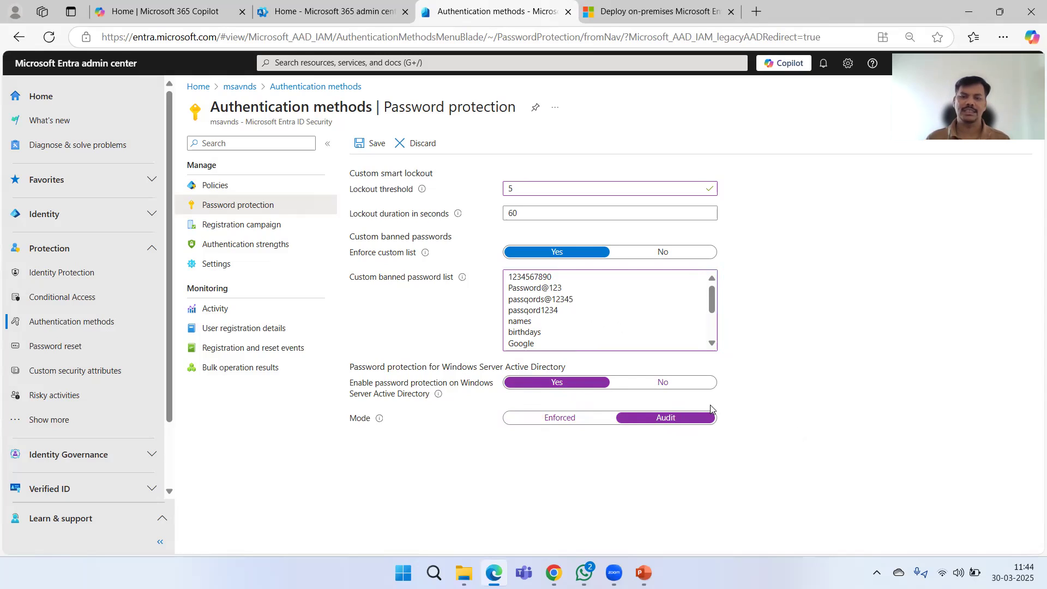
Confirm lockout threshold 5 and duration 60, then save the password protection settings.
double_click(524, 187)
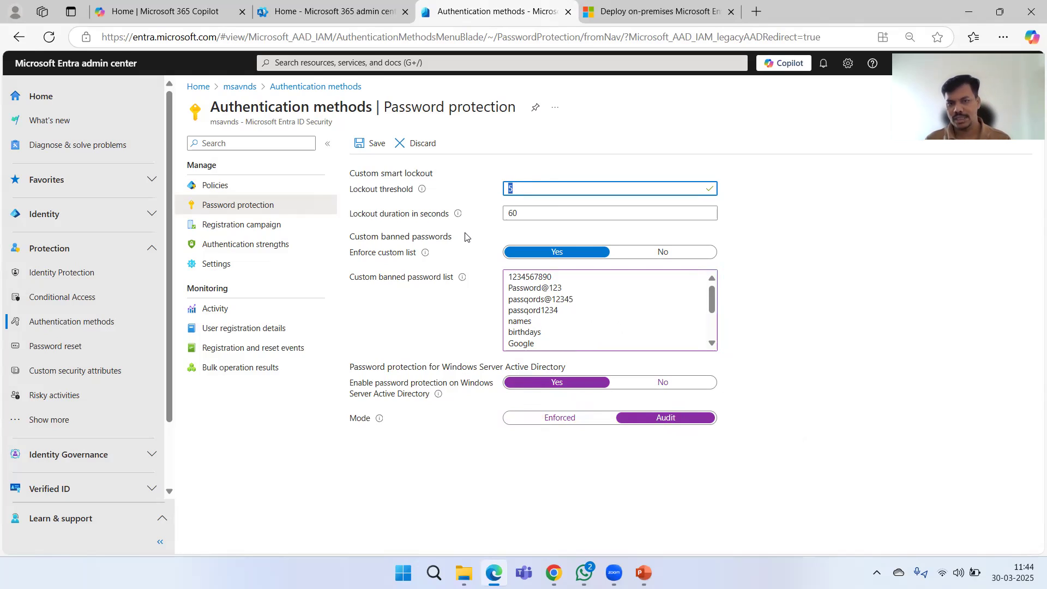
key("Tab")
left_click(479, 243)
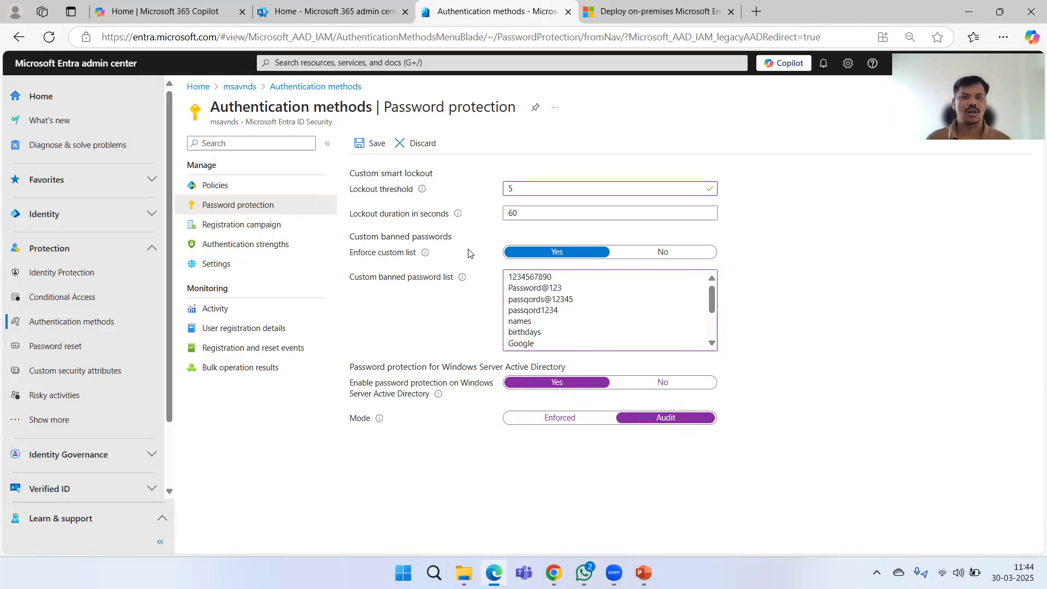
left_click(360, 145)
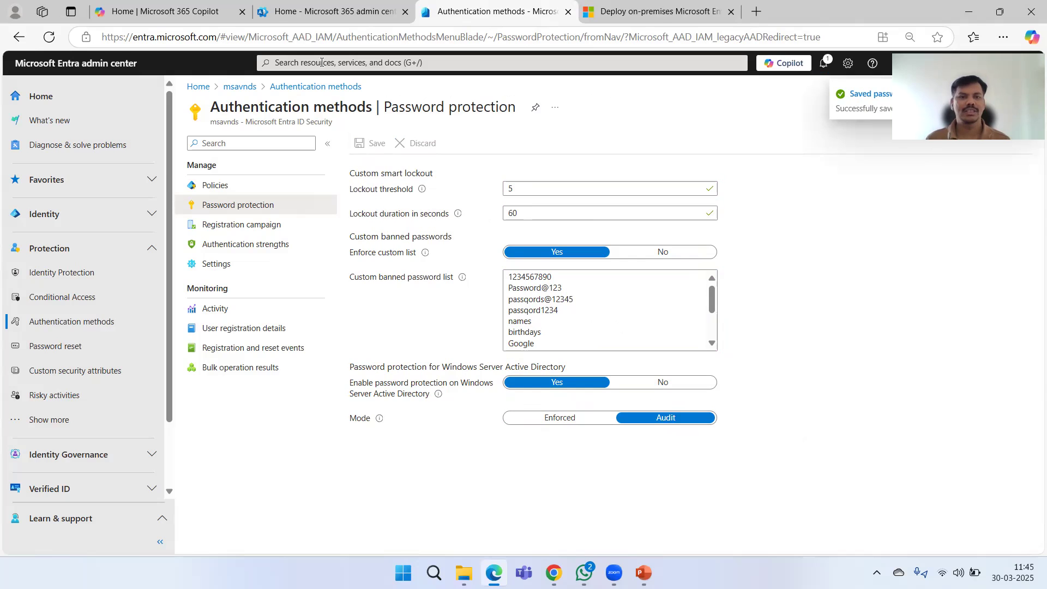
Bring up the Microsoft 365 admin center home dashboard.
left_click(276, 20)
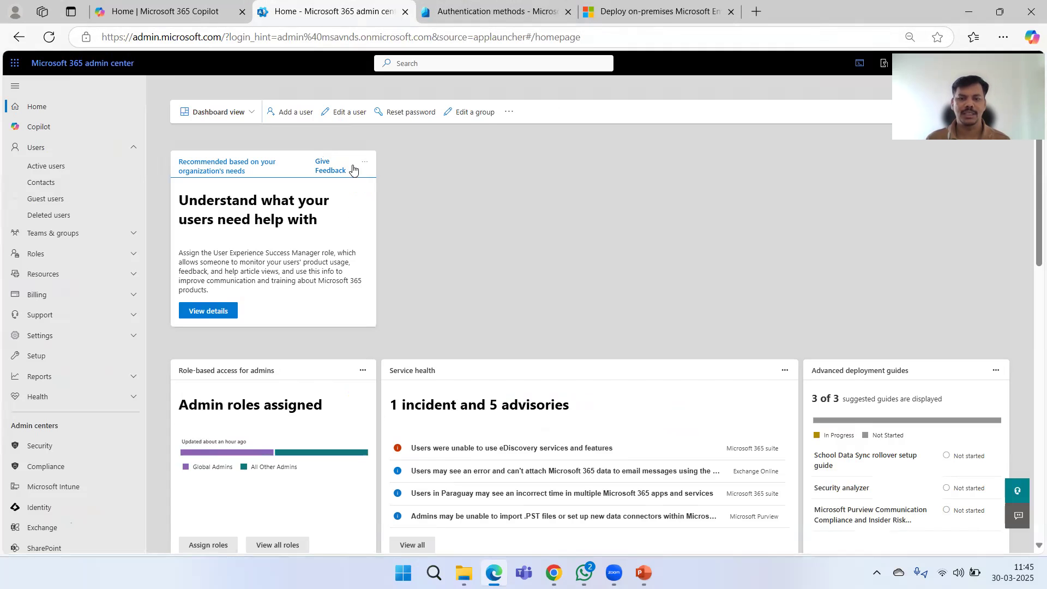
left_click(494, 572)
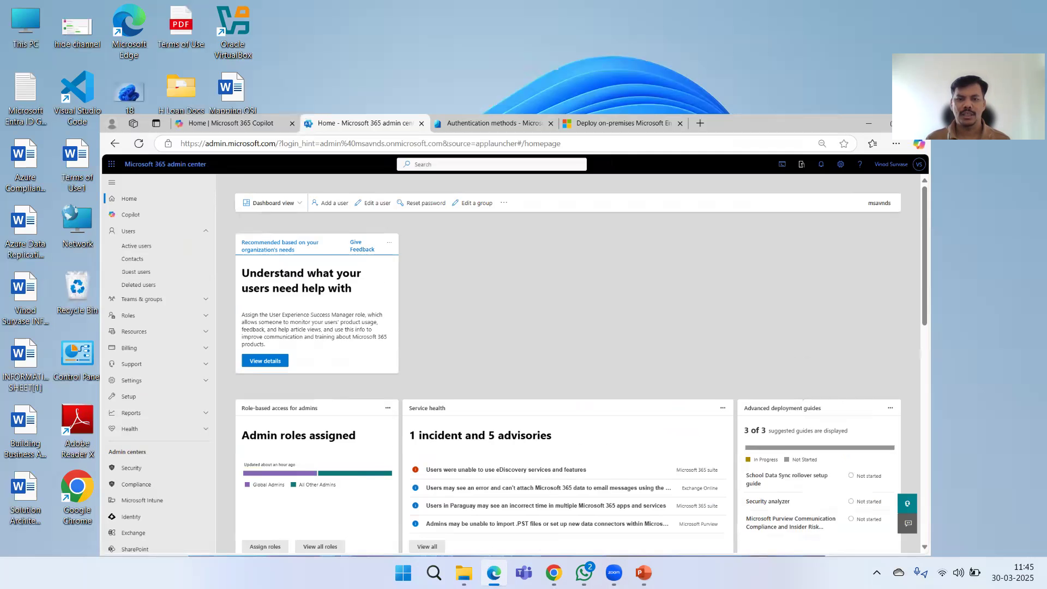
left_click_drag(1025, 135, 1016, 156)
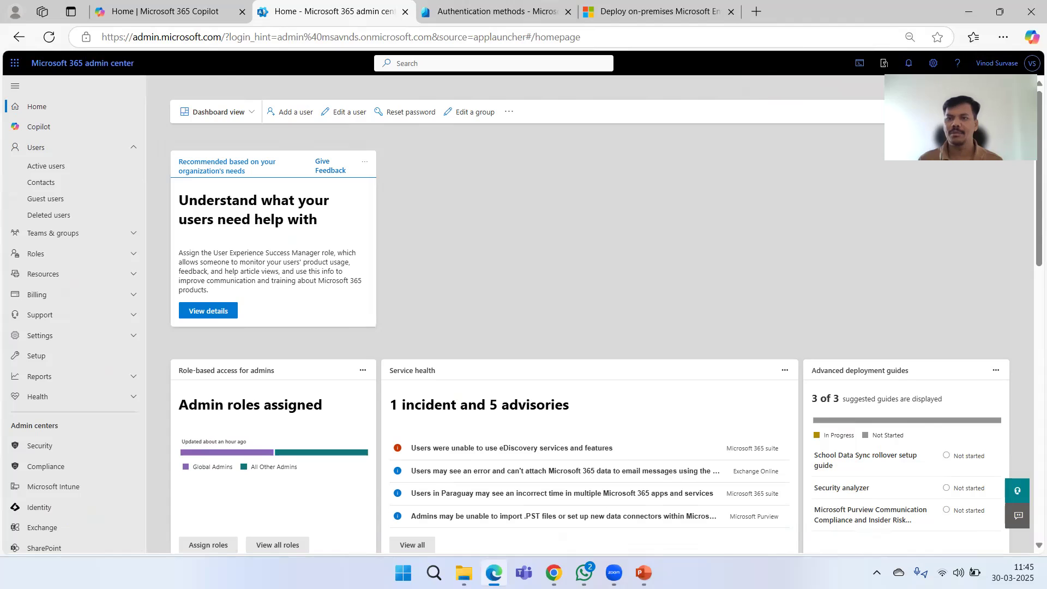
Load office.com in a new InPrivate window and set it aside.
left_click(1002, 36)
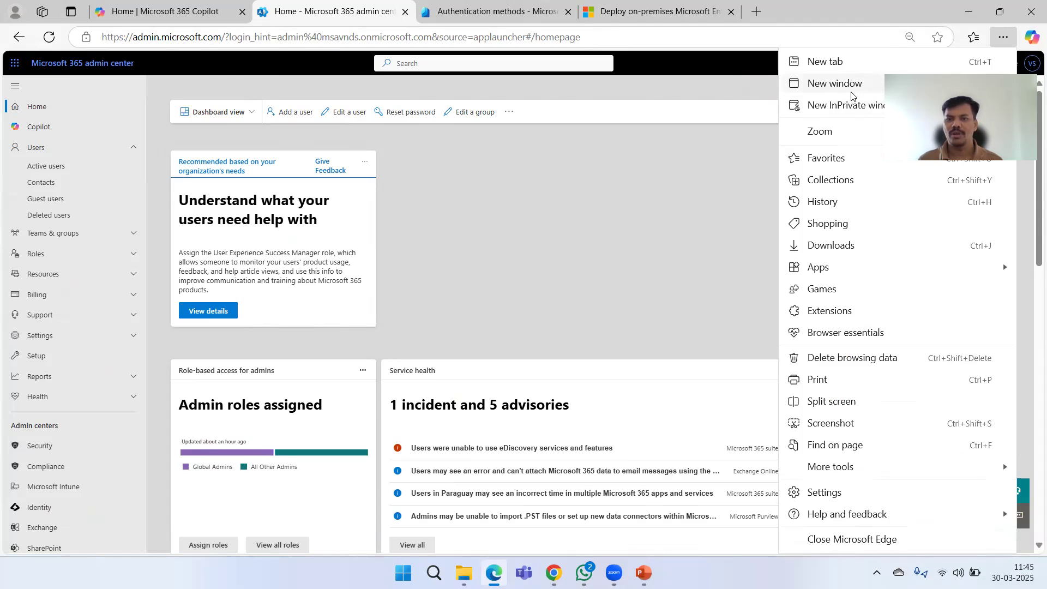
left_click(853, 111)
type("office")
key("Return")
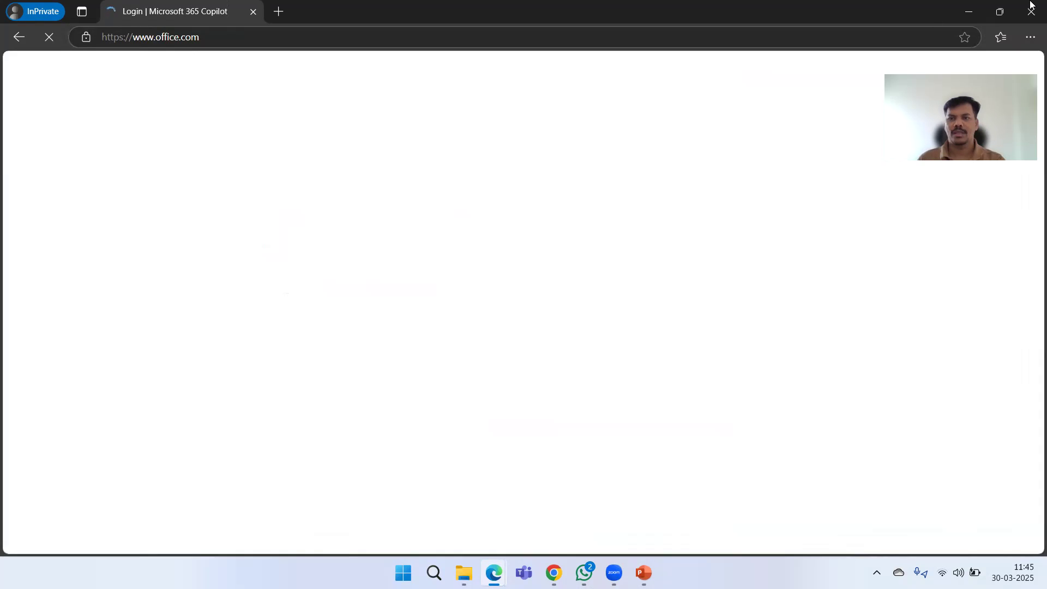
left_click(968, 10)
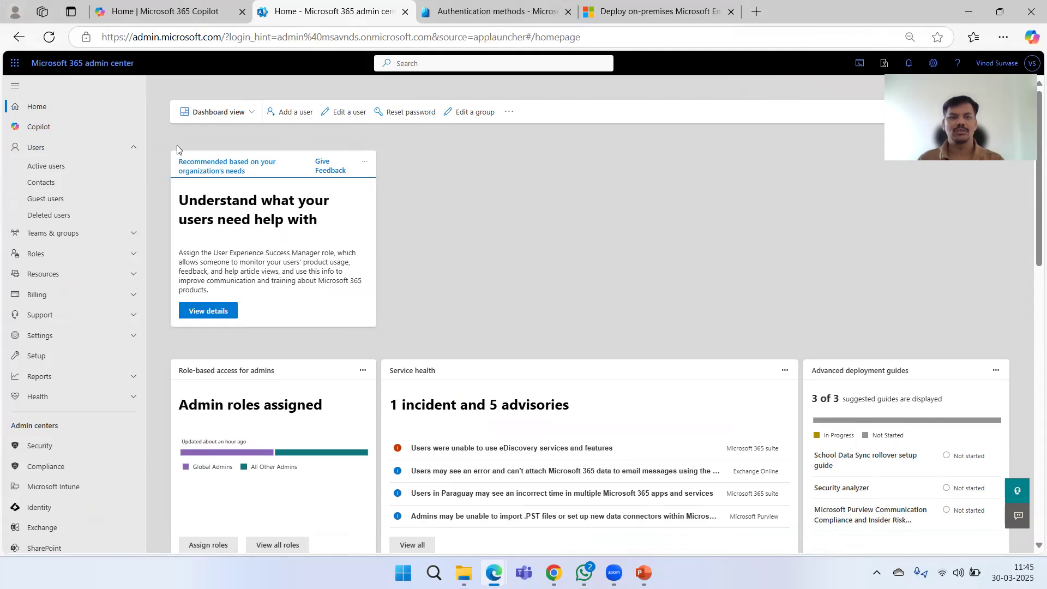
Filter active users for the test user, open their details and copy the username.
left_click(36, 168)
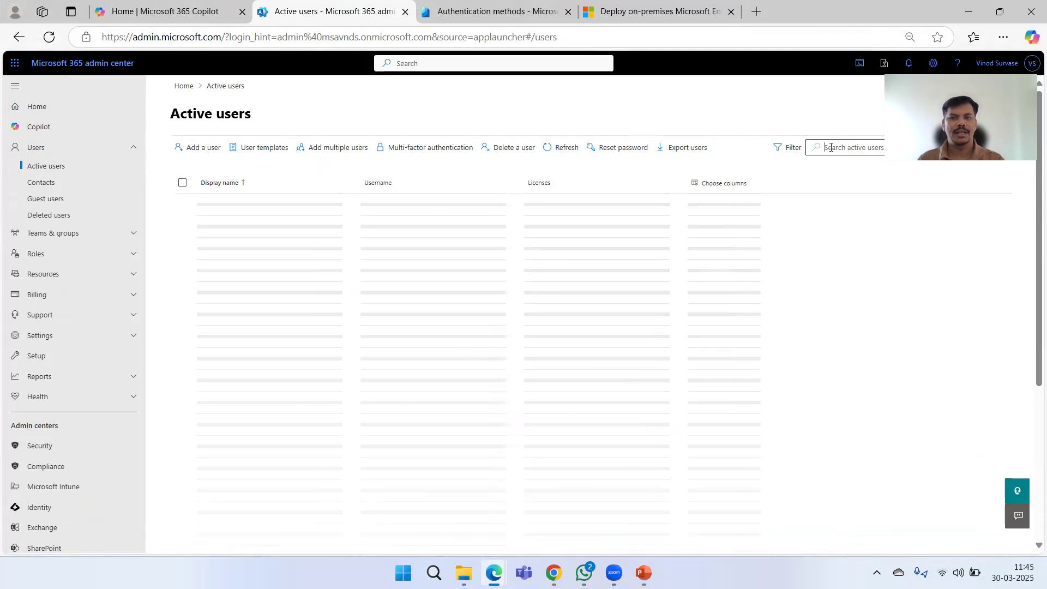
left_click(831, 147)
type("adi")
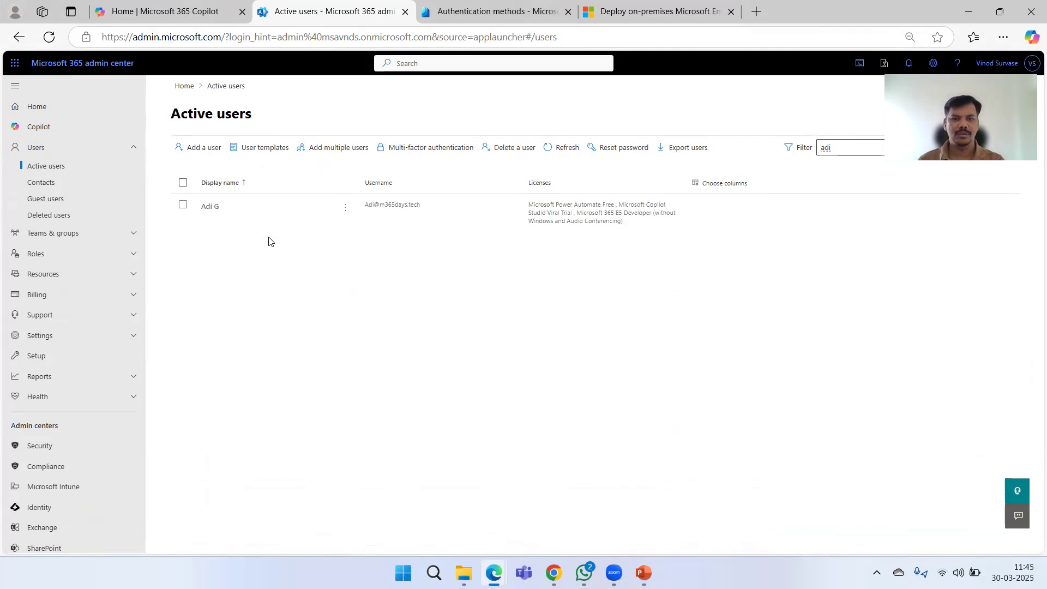
left_click(385, 207)
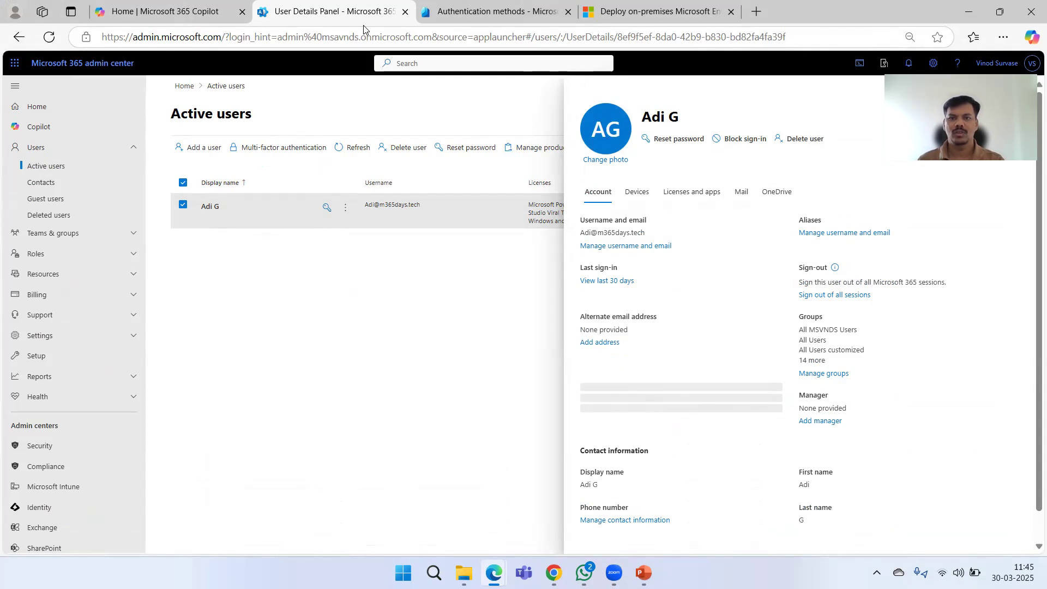
left_click(730, 11)
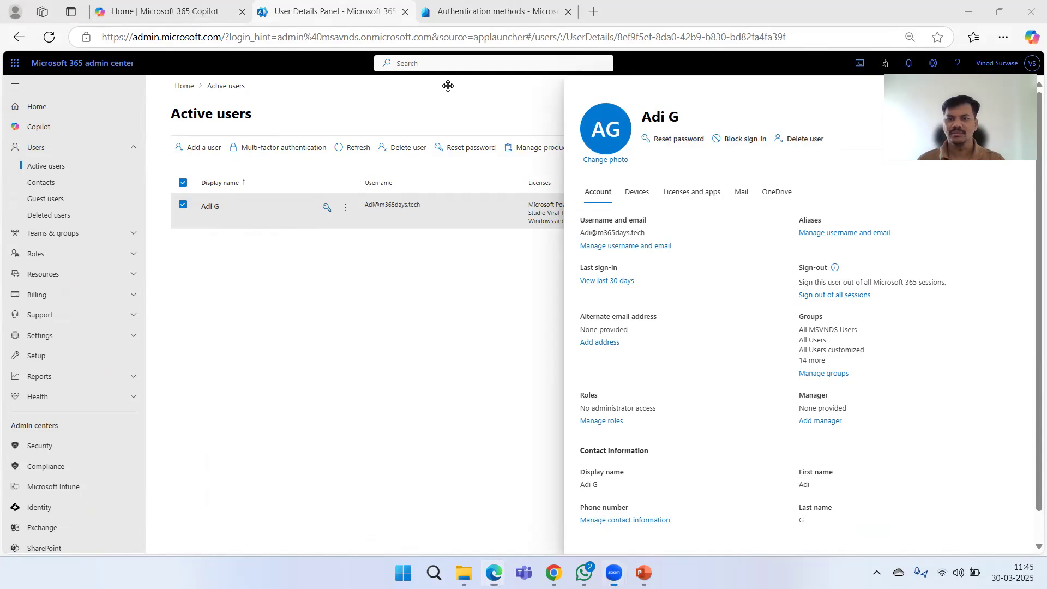
triple_click(602, 233)
key("ctrl+c")
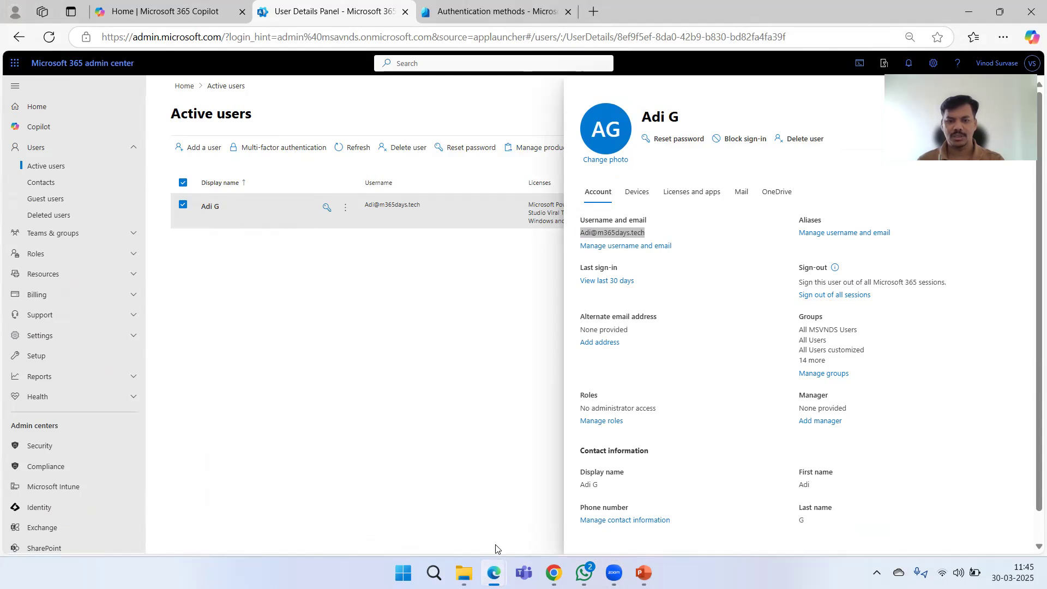
Bring the private office.com window forward and start signing in.
mouse_move(494, 572)
left_click(567, 493)
left_click(444, 363)
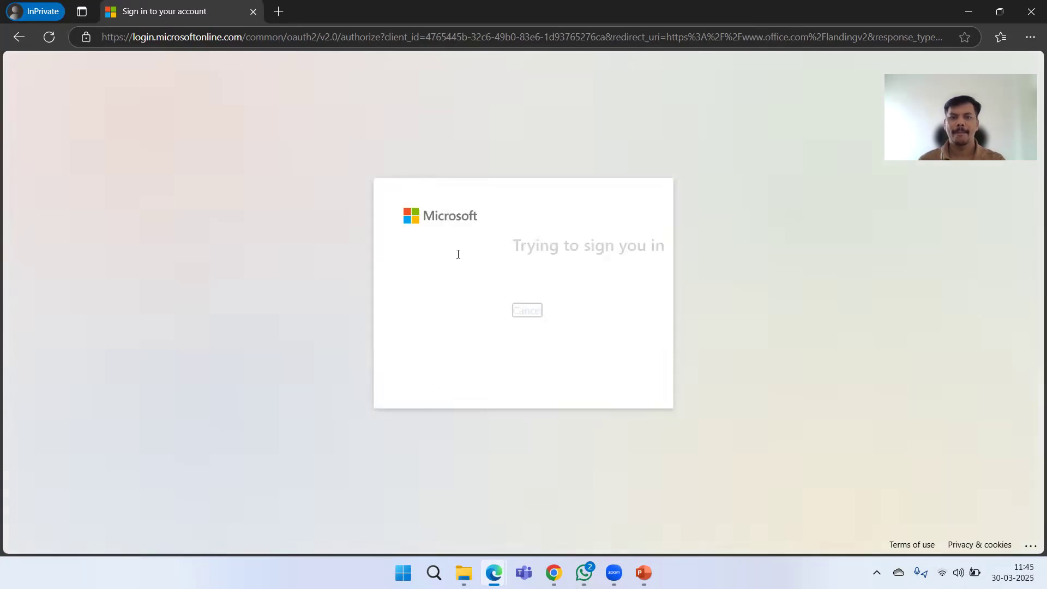
Paste the username on the sign-in page, then begin the user's password reset in the admin center.
left_click(427, 253)
key("ctrl+v")
left_click(622, 348)
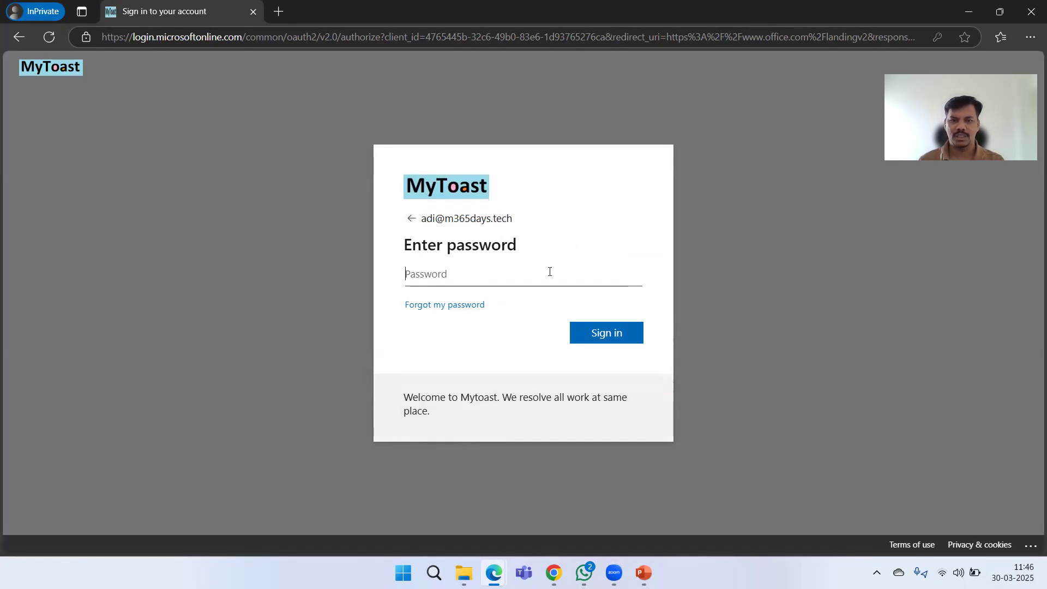
key("alt+Tab")
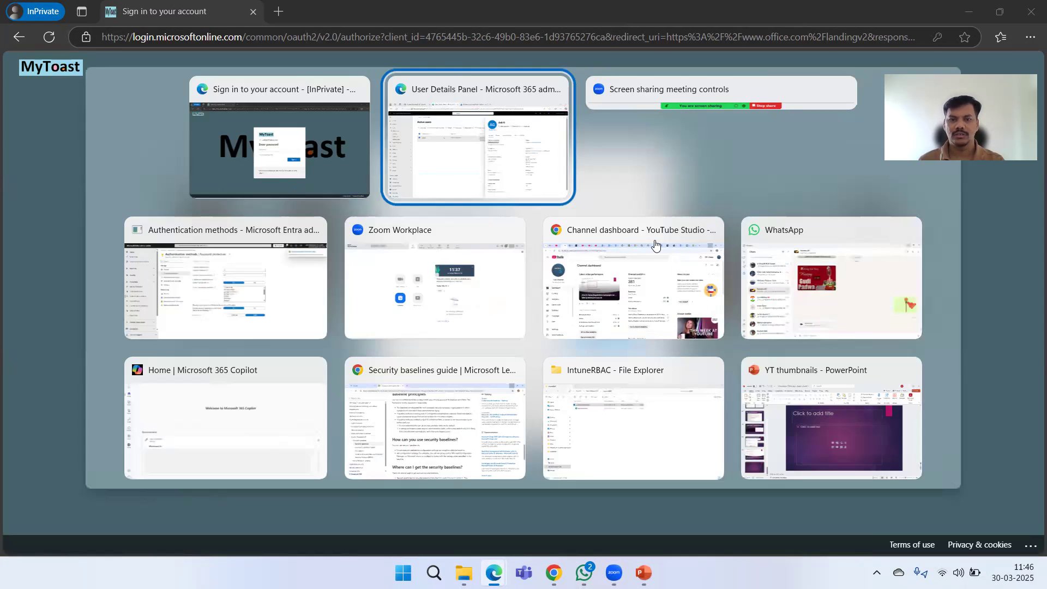
left_click(679, 140)
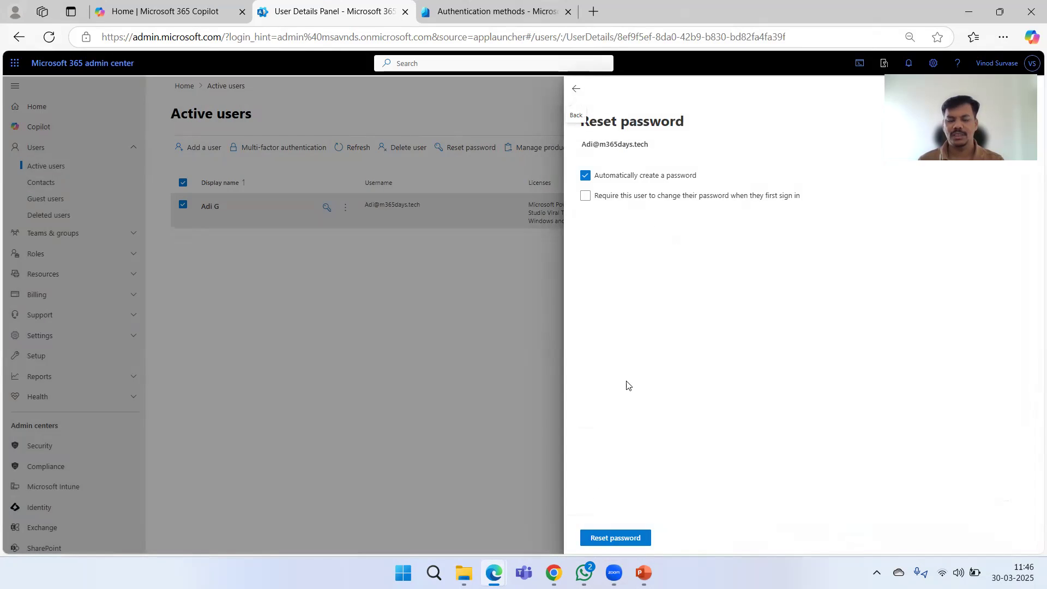
Reset the test user's password and paste the new temporary password into the sign-in prompt.
left_click(603, 537)
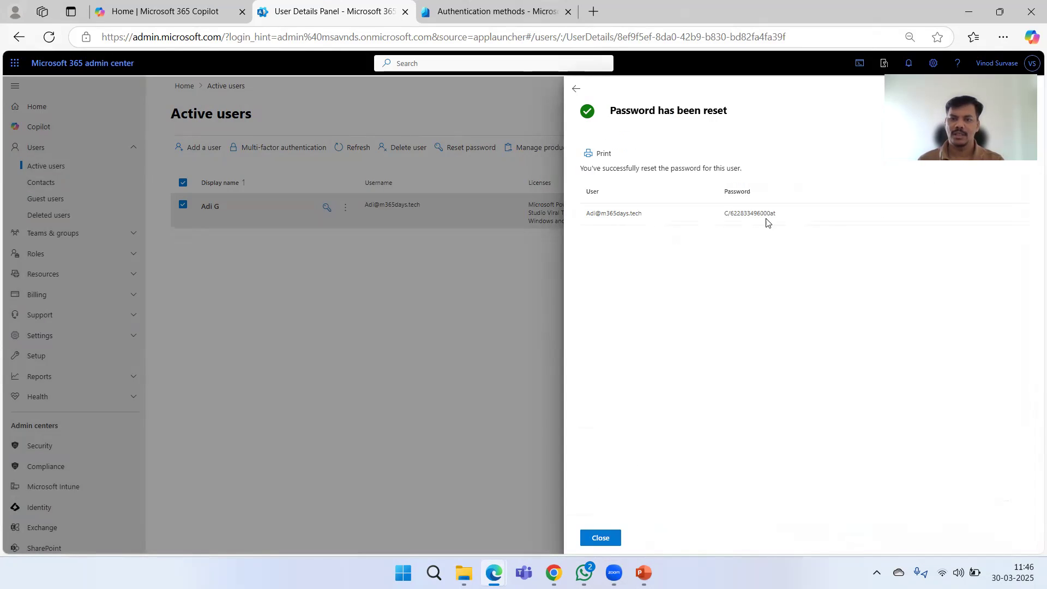
triple_click(748, 214)
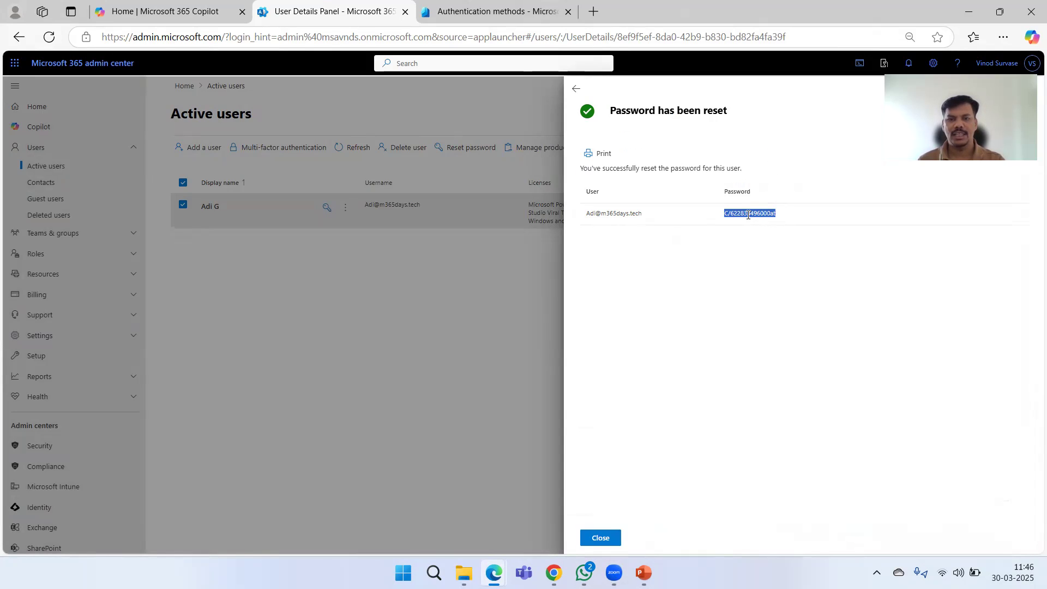
key("alt+Tab")
left_click(500, 280)
key("ctrl+v")
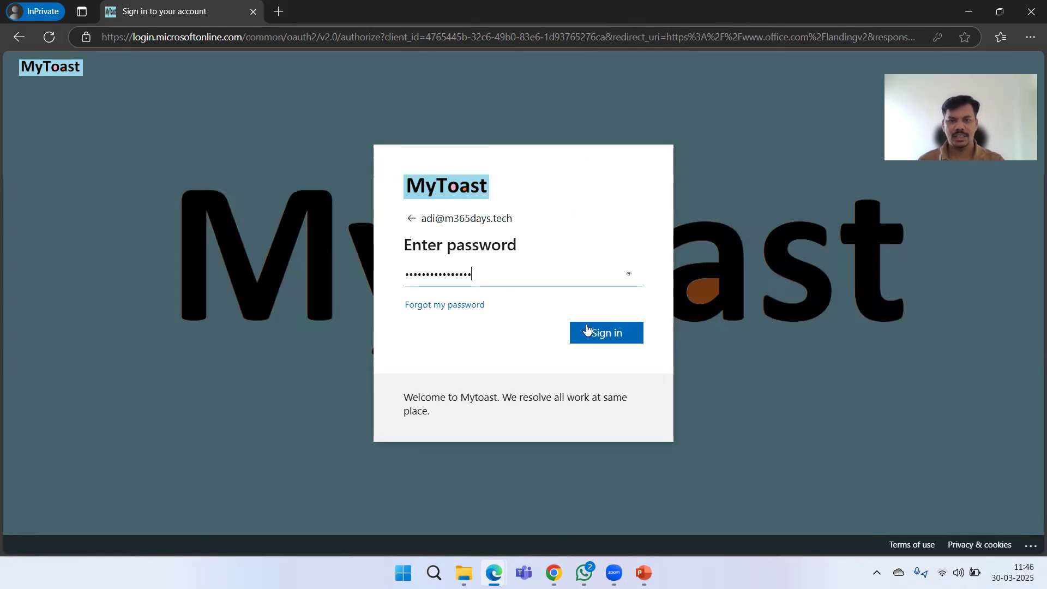
Sign in with the temporary password and answer Yes to staying signed in.
left_click(620, 343)
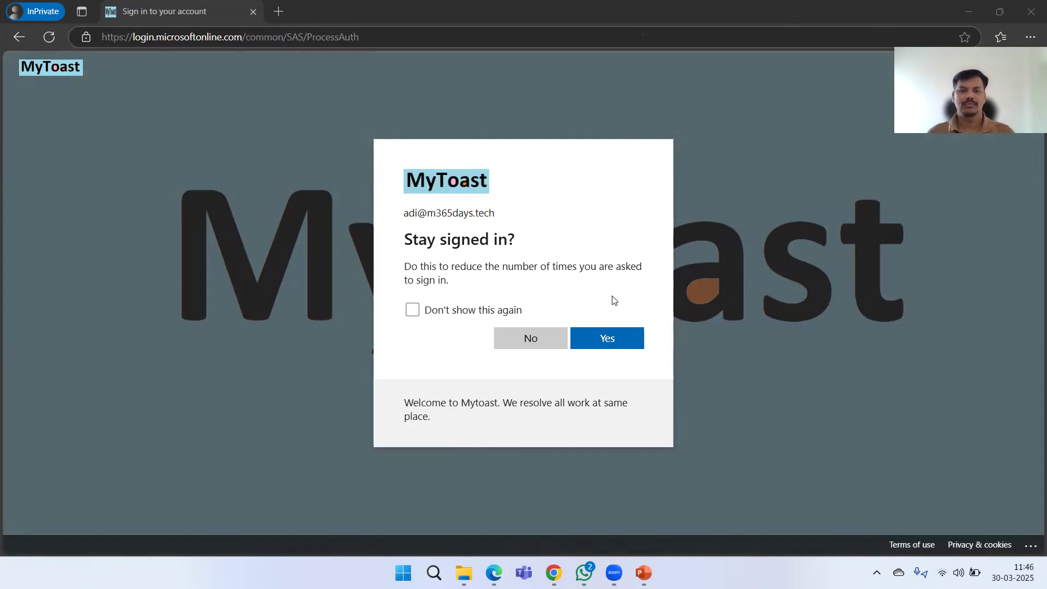
left_click(618, 342)
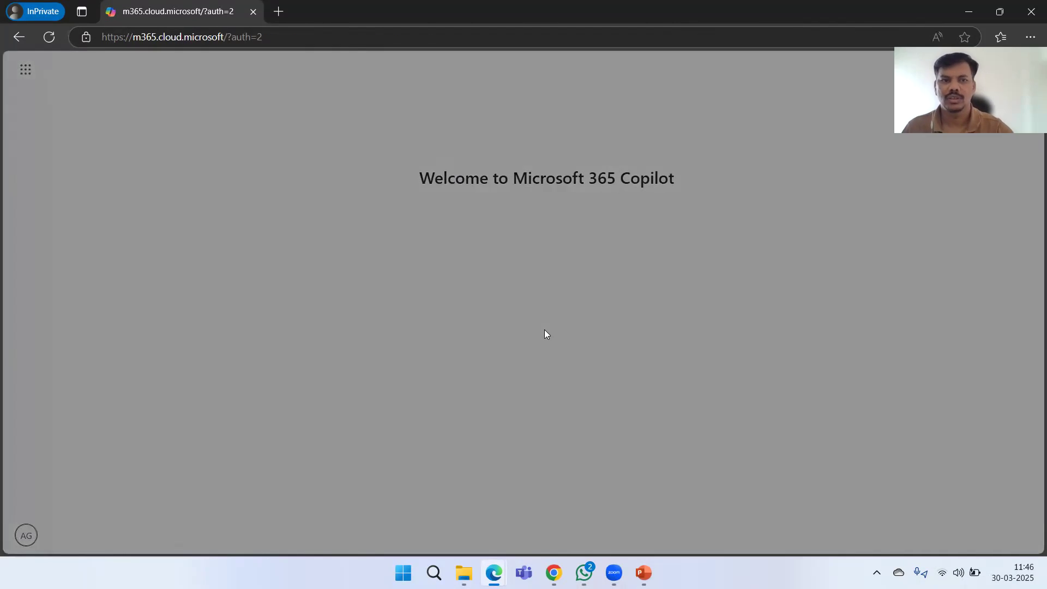
Skip the Copilot offer, then open the test user's Security info page and Change password form.
left_click(370, 446)
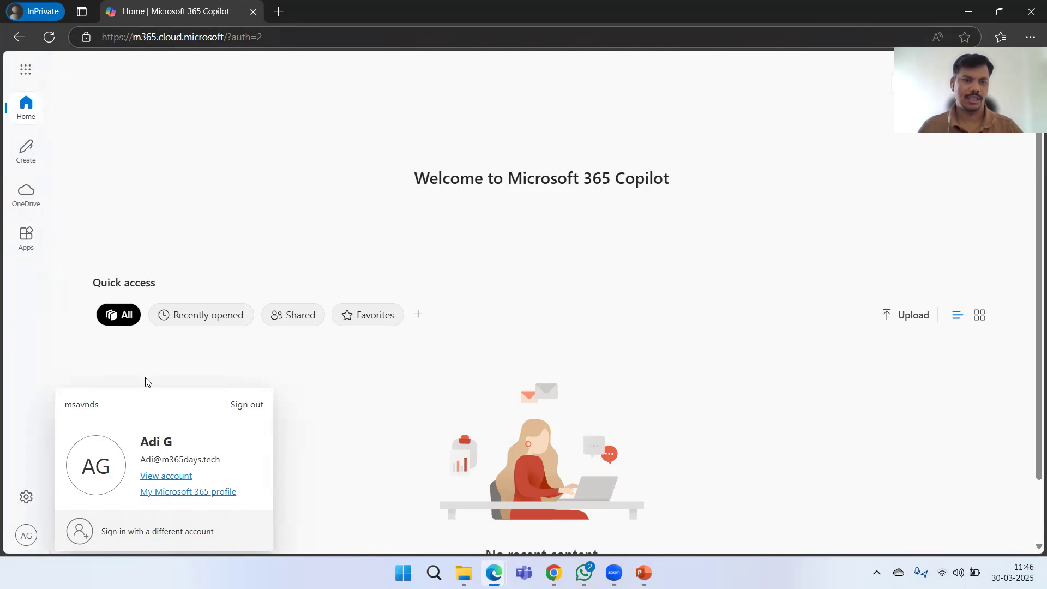
left_click(167, 480)
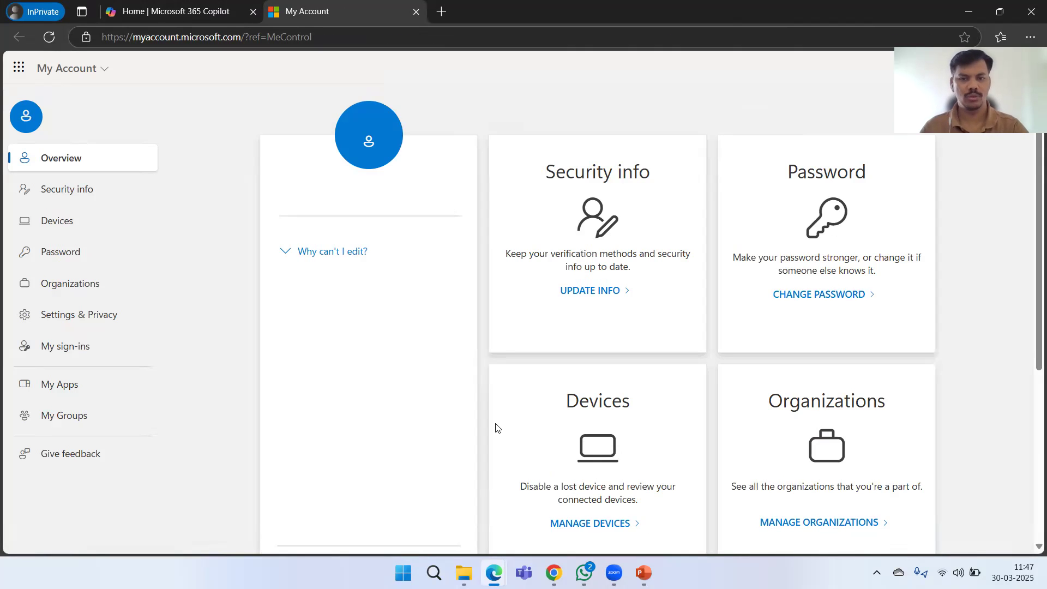
left_click(77, 188)
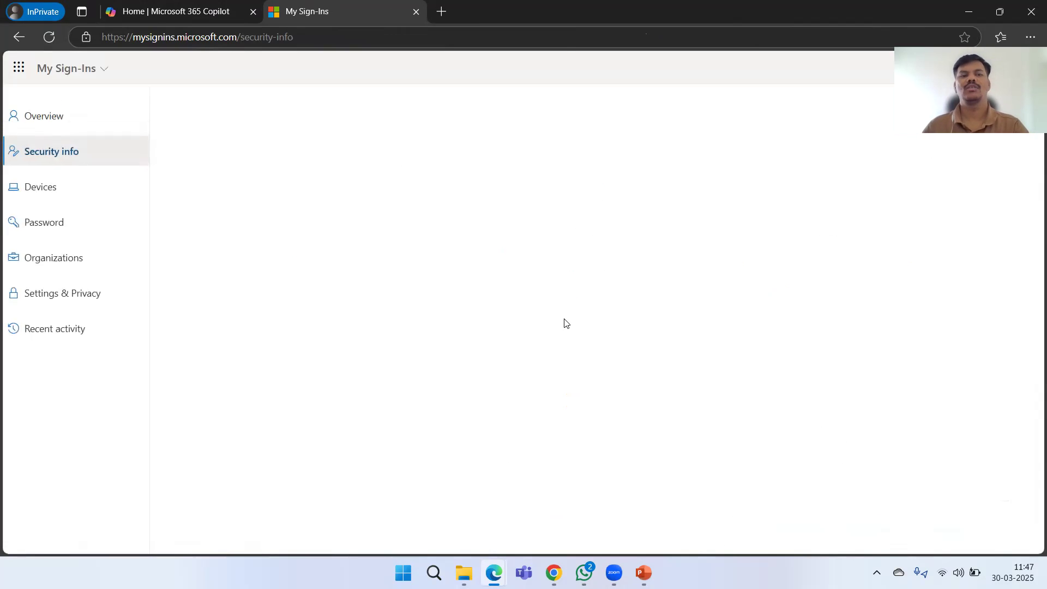
left_click(36, 226)
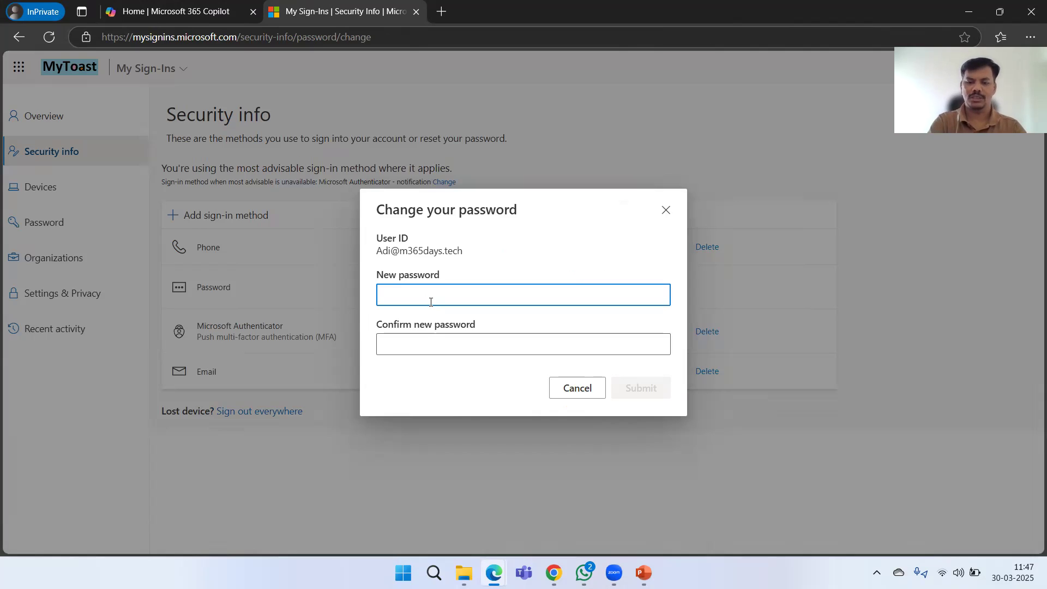
Enter a new password and matching confirmation, and submit the change.
type("•••••••")
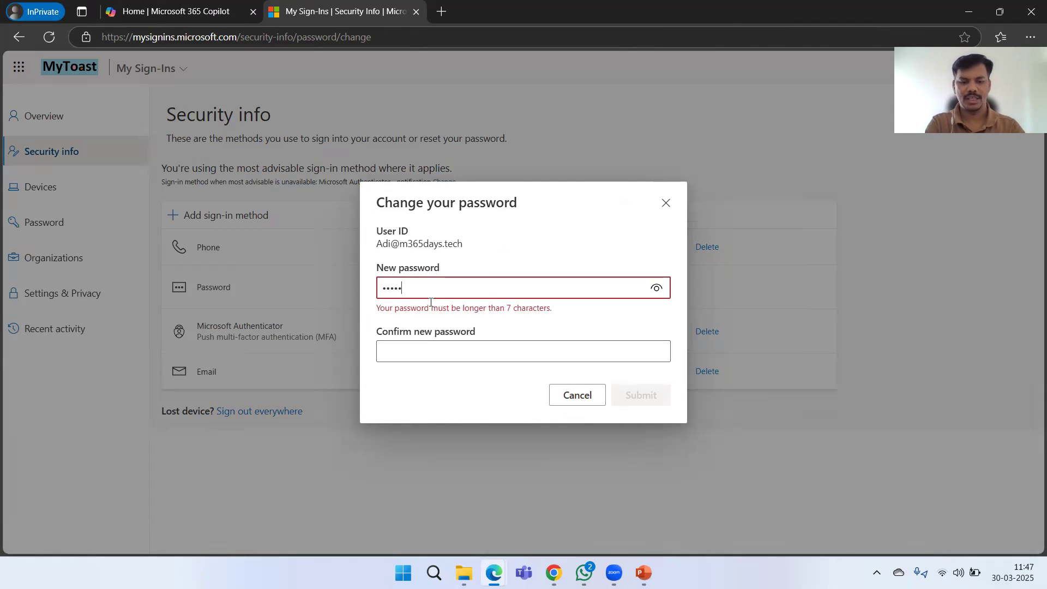
type("•••••")
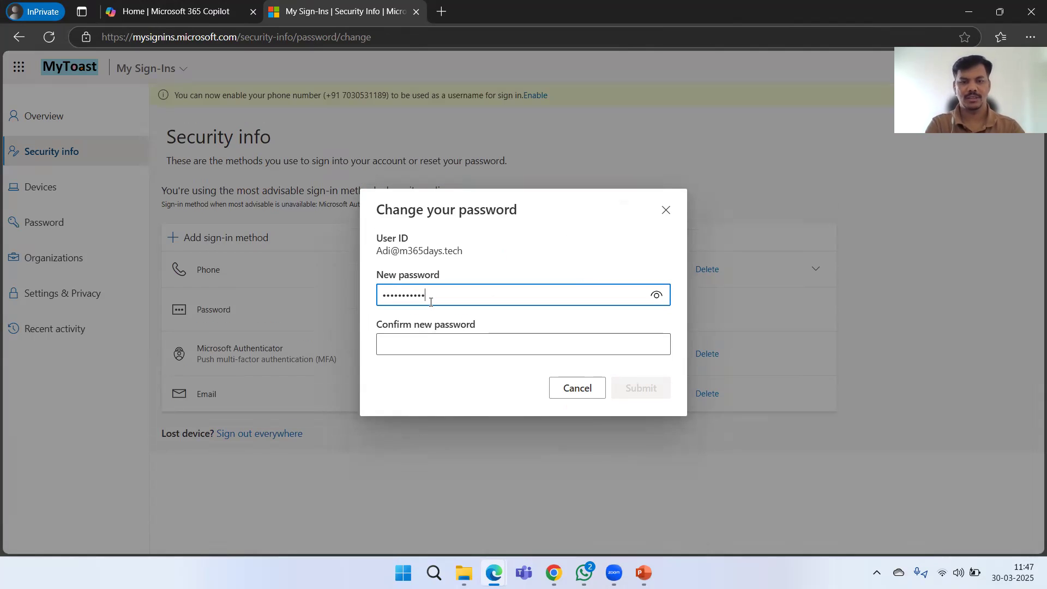
left_click(446, 341)
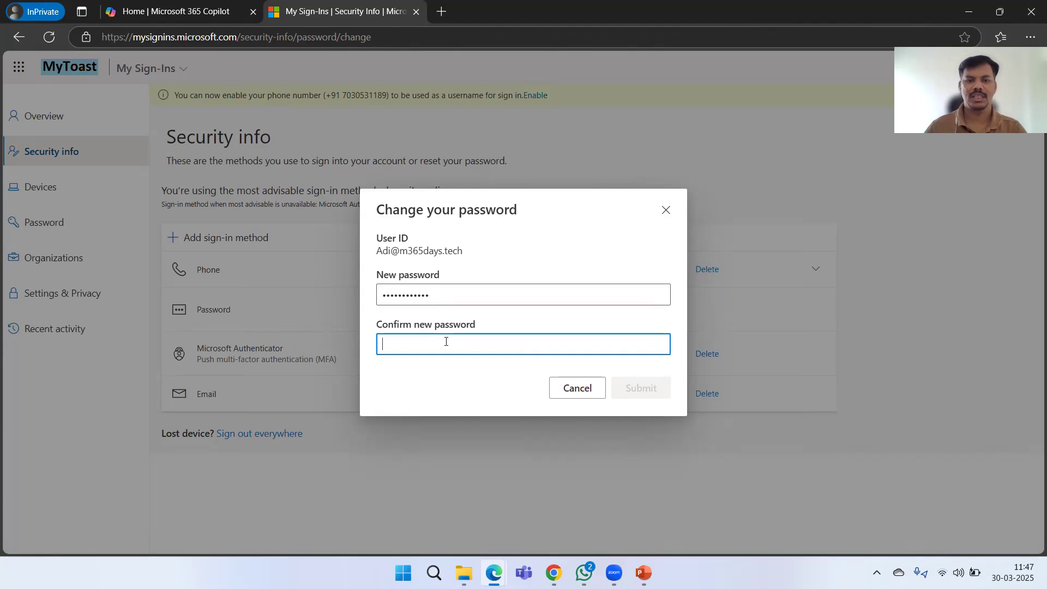
type("••••••••")
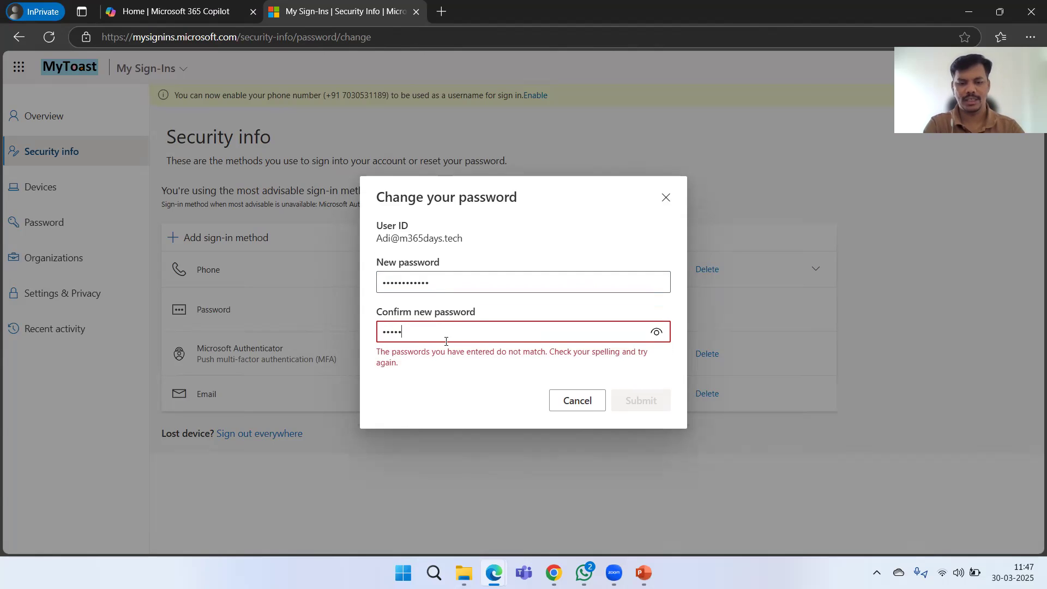
type("••••")
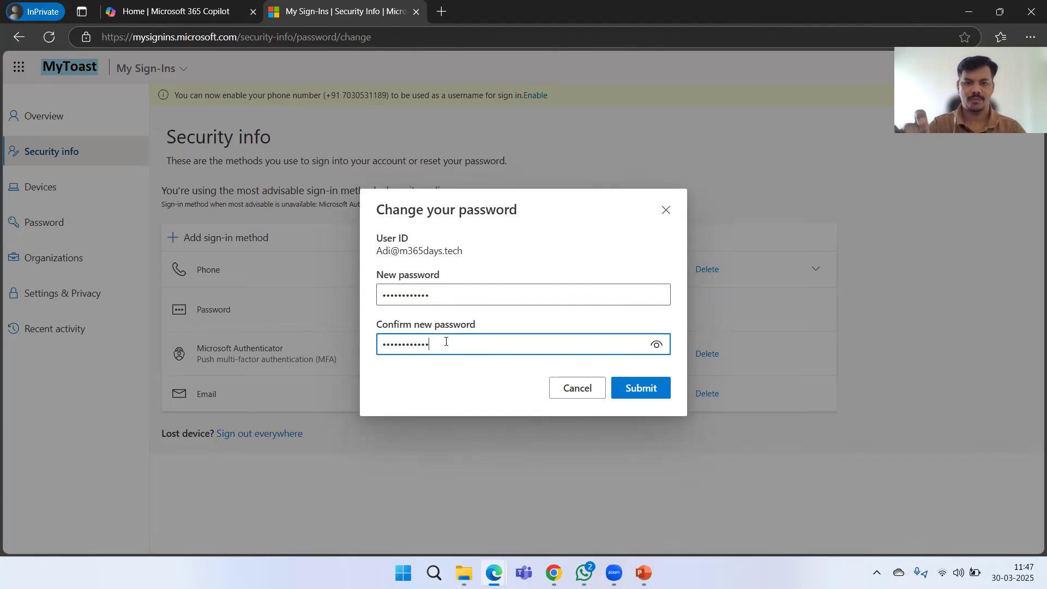
left_click(453, 374)
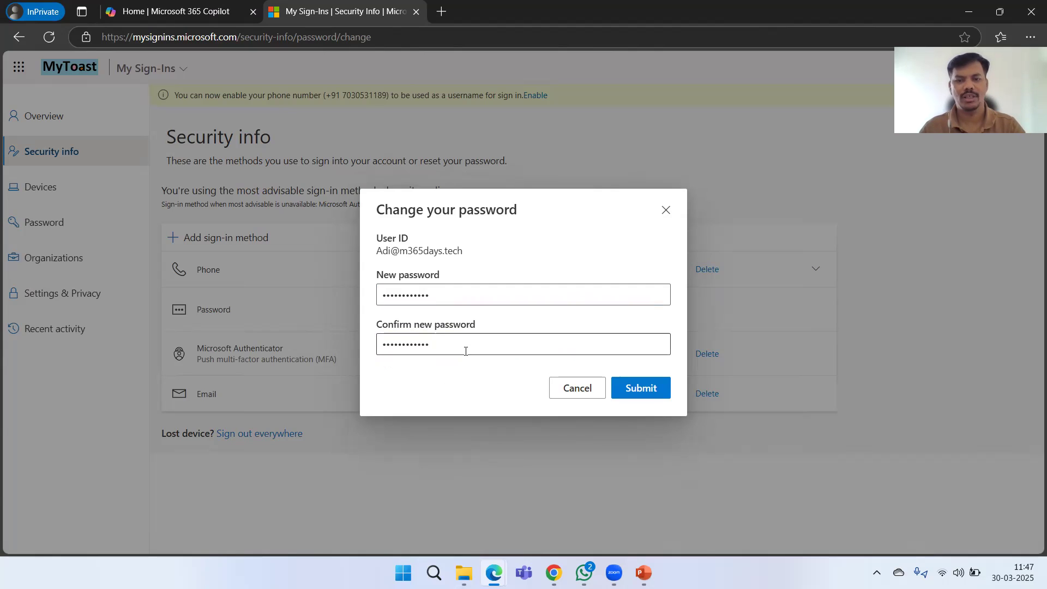
left_click(650, 395)
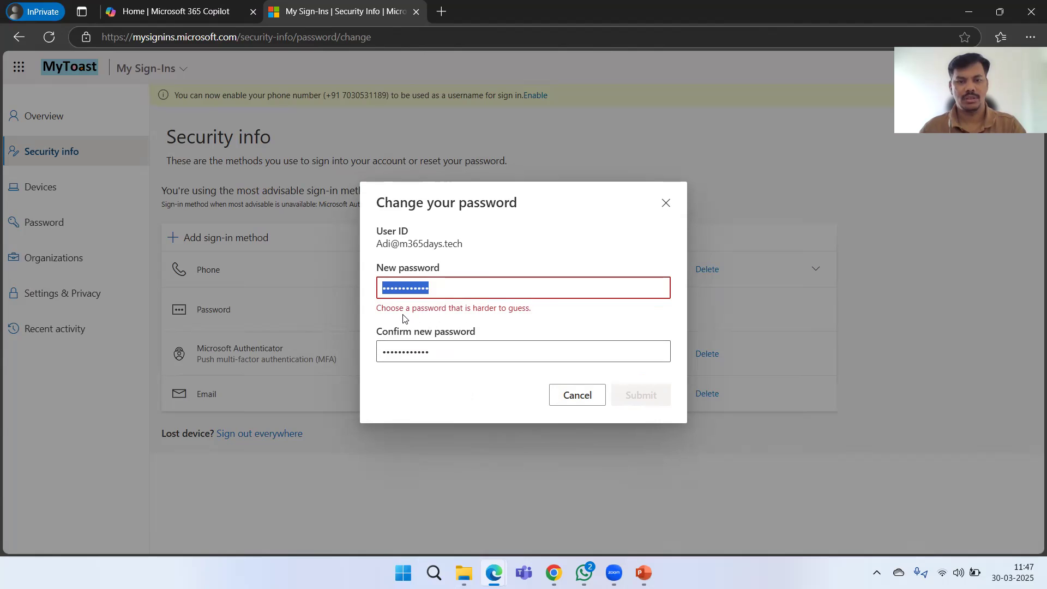
Highlight the 'Choose a password that is harder to guess' error, then return to the dialog.
left_click(398, 316)
left_click_drag(381, 309, 542, 317)
left_click(471, 397)
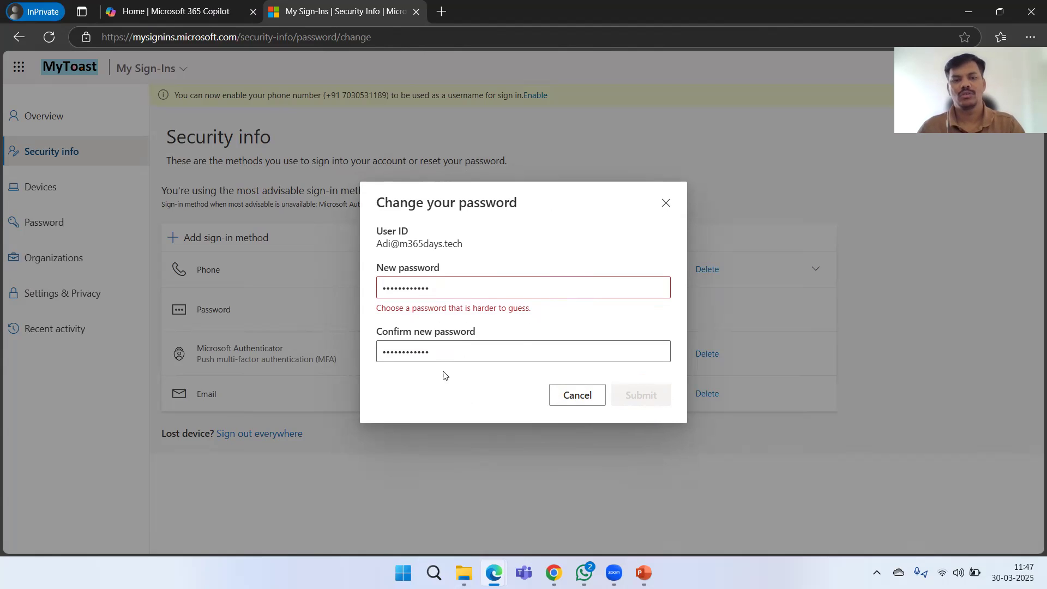
left_click_drag(383, 306, 577, 318)
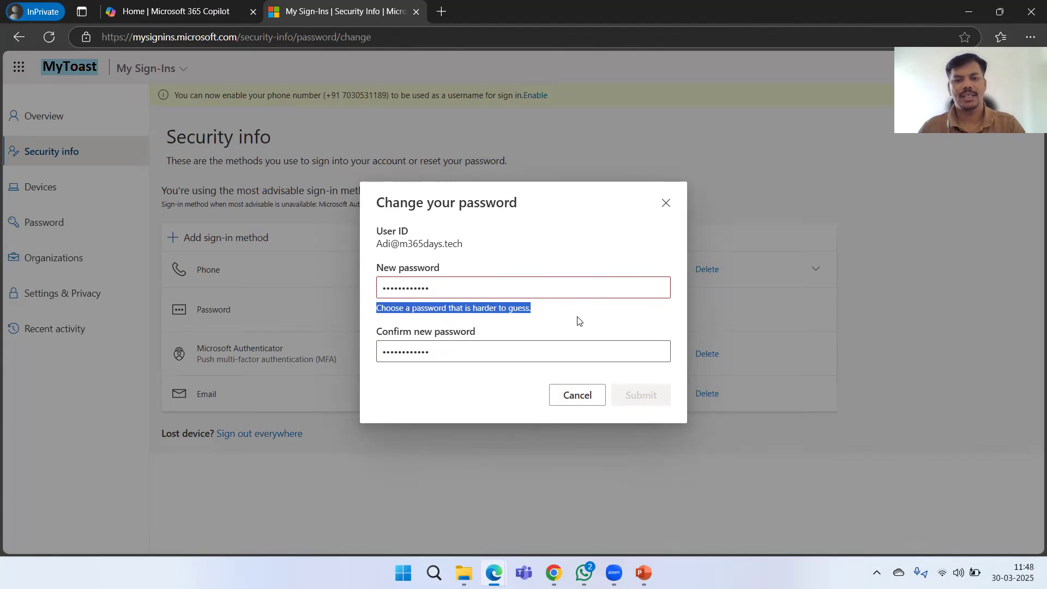
left_click(529, 318)
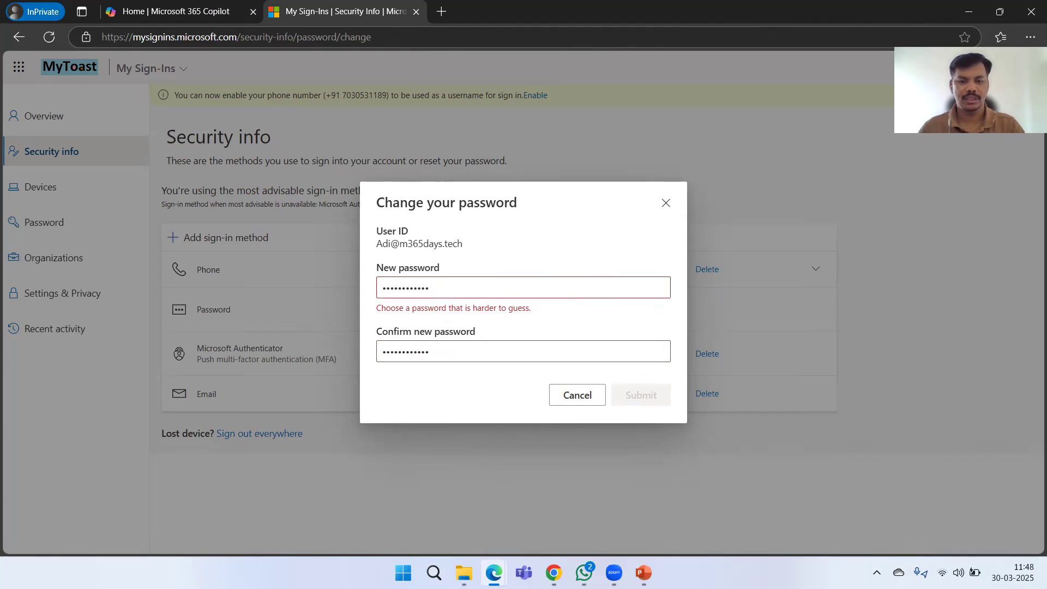
mouse_move(493, 573)
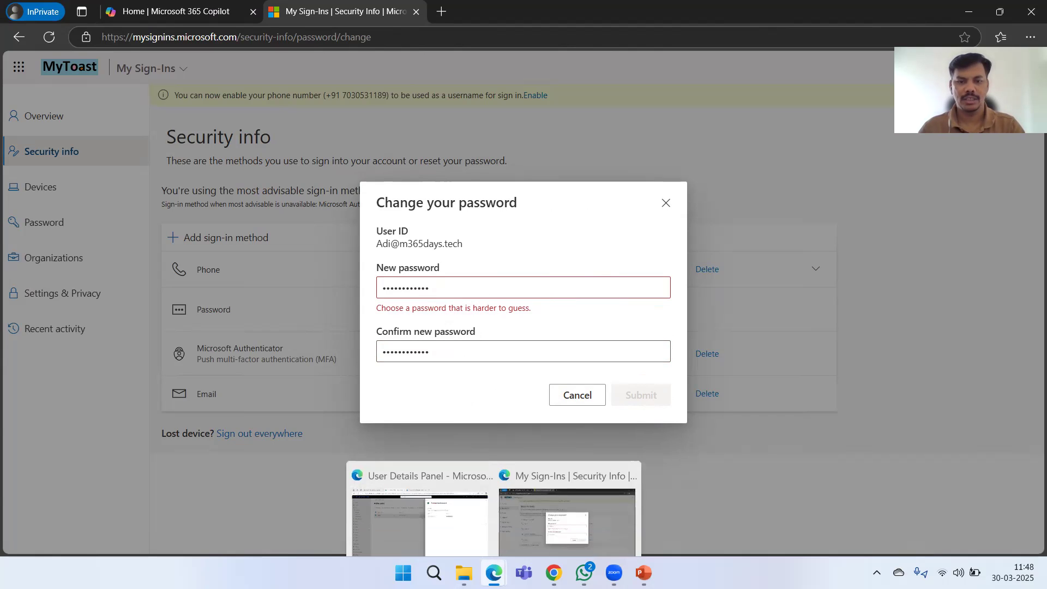
left_click(521, 516)
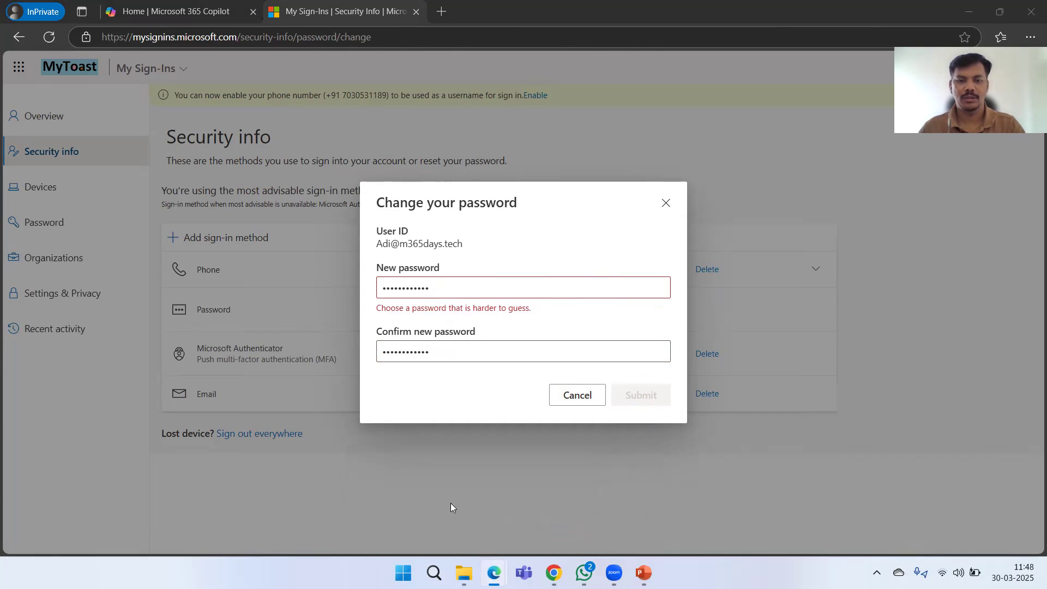
mouse_move(493, 572)
left_click(416, 498)
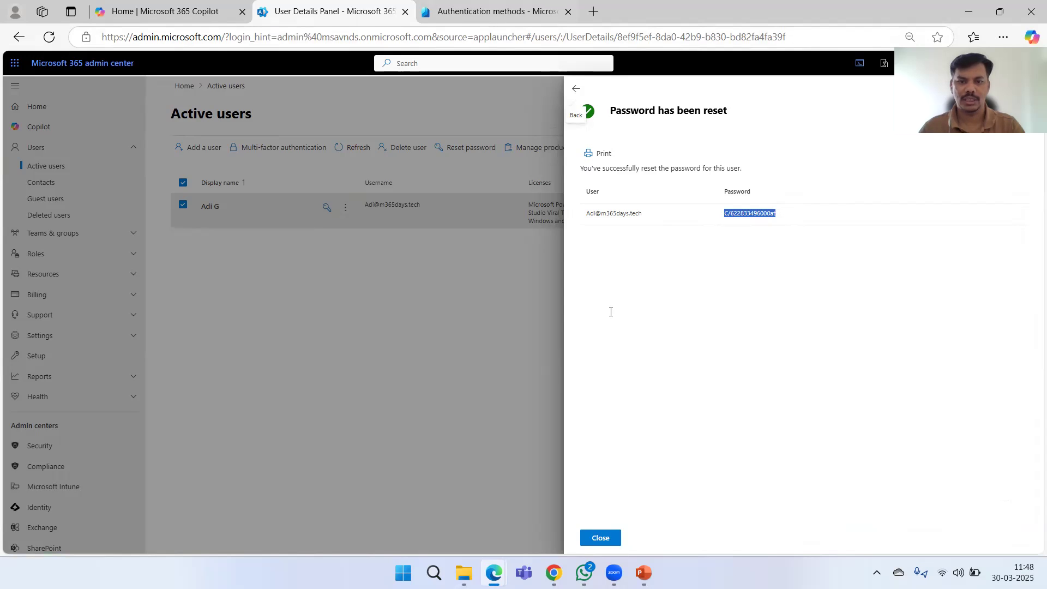
key("ctrl+Tab")
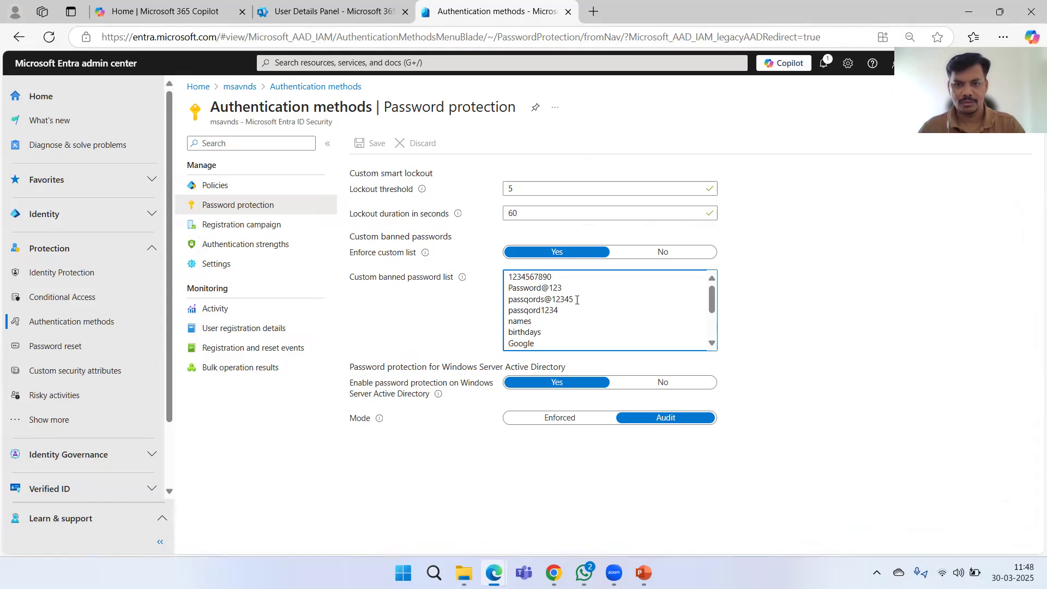
left_click_drag(572, 299, 509, 299)
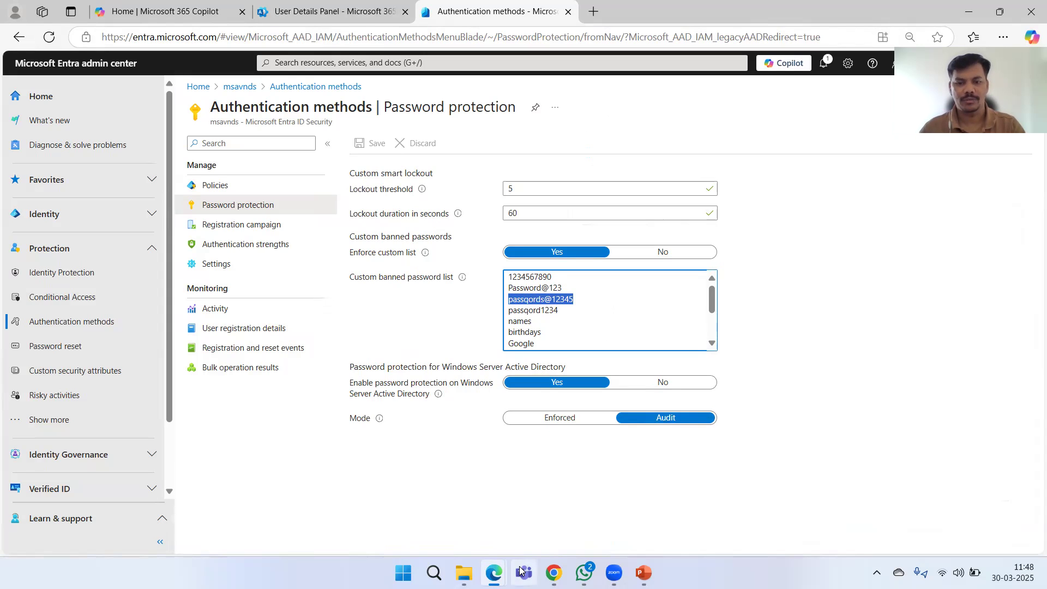
left_click(494, 573)
left_click(551, 520)
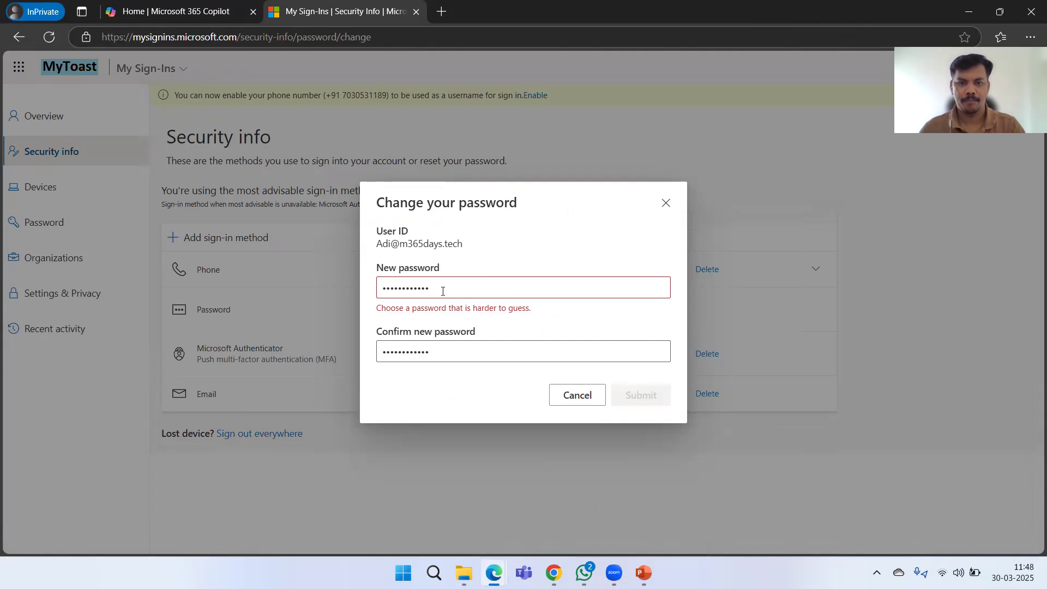
left_click_drag(443, 287, 341, 287)
key("ctrl+v")
left_click_drag(458, 332, 375, 330)
key("ctrl+v")
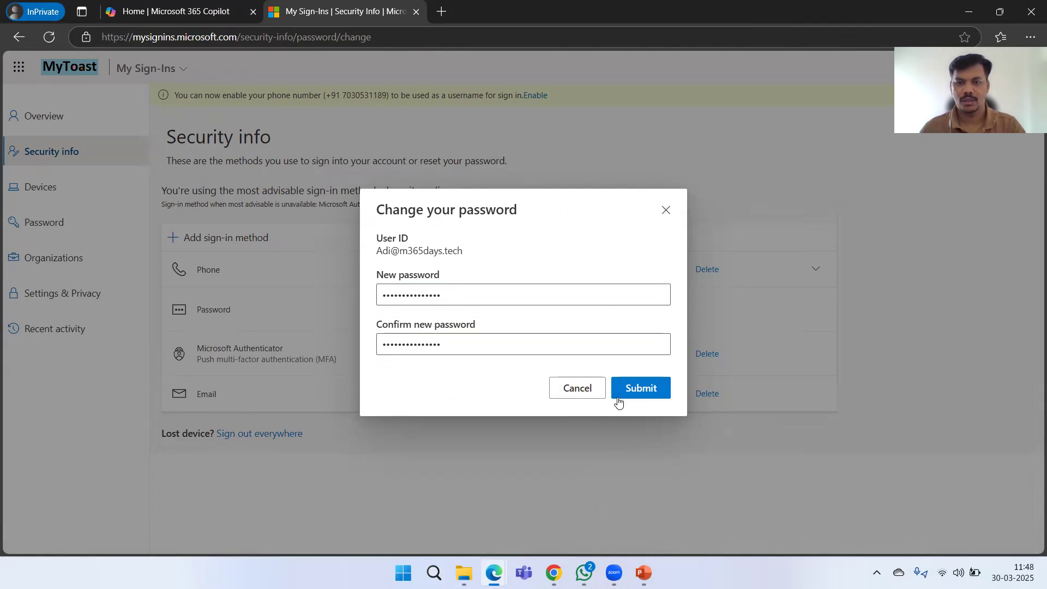
left_click(630, 387)
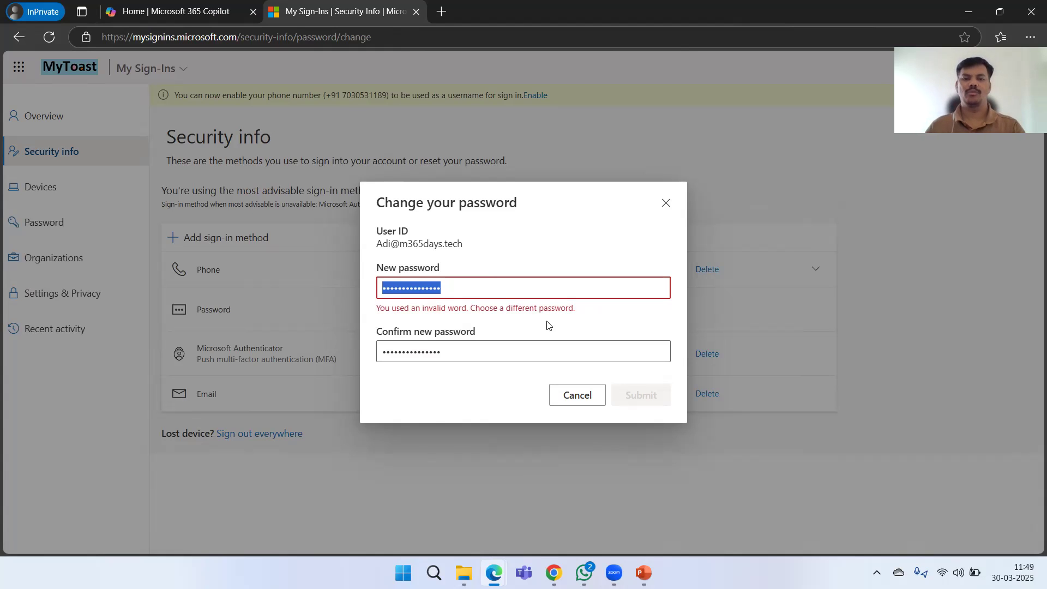
key("alt+Tab")
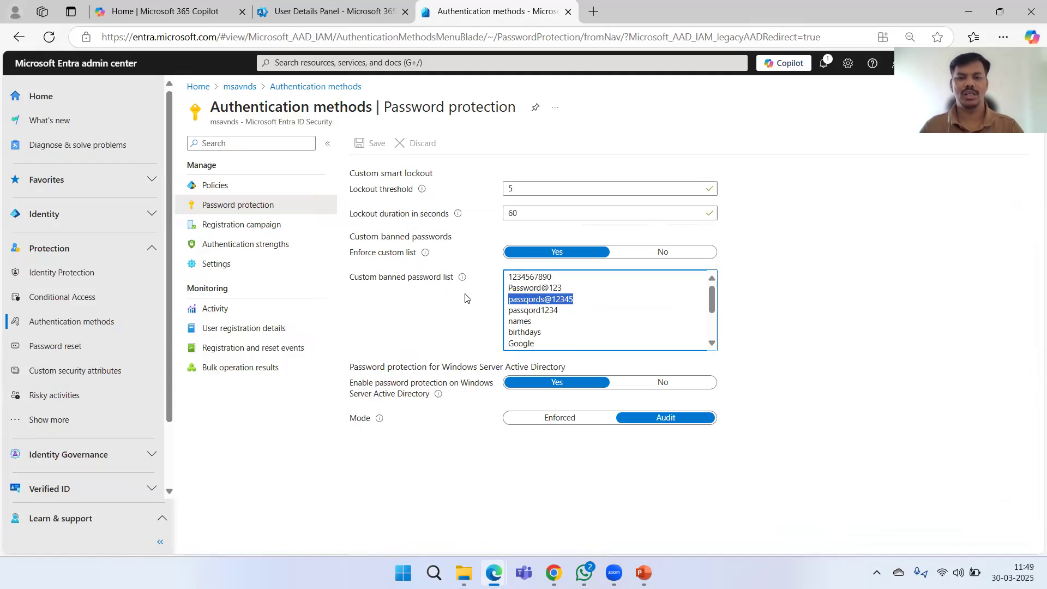
Select linkedin.com in the custom banned password list and switch back to My Sign-Ins.
left_click(567, 322)
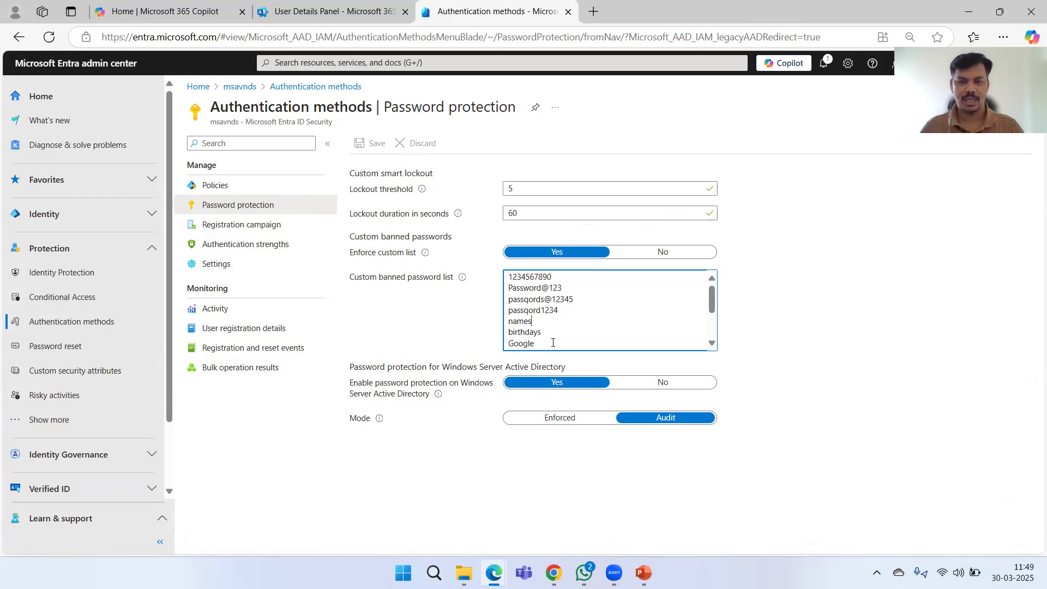
scroll(581, 335, "down", 3)
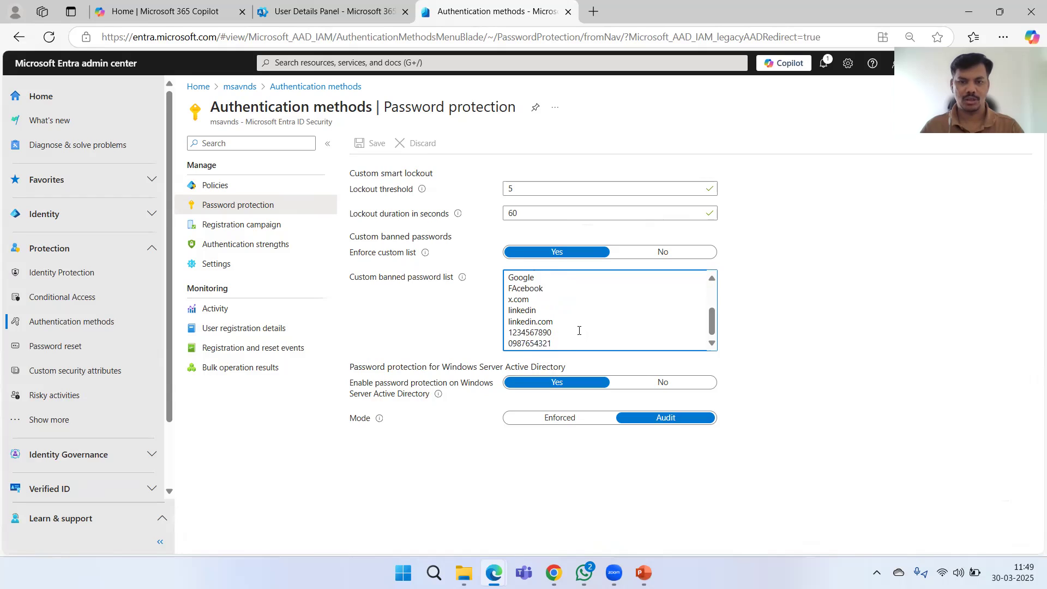
left_click_drag(556, 321, 463, 321)
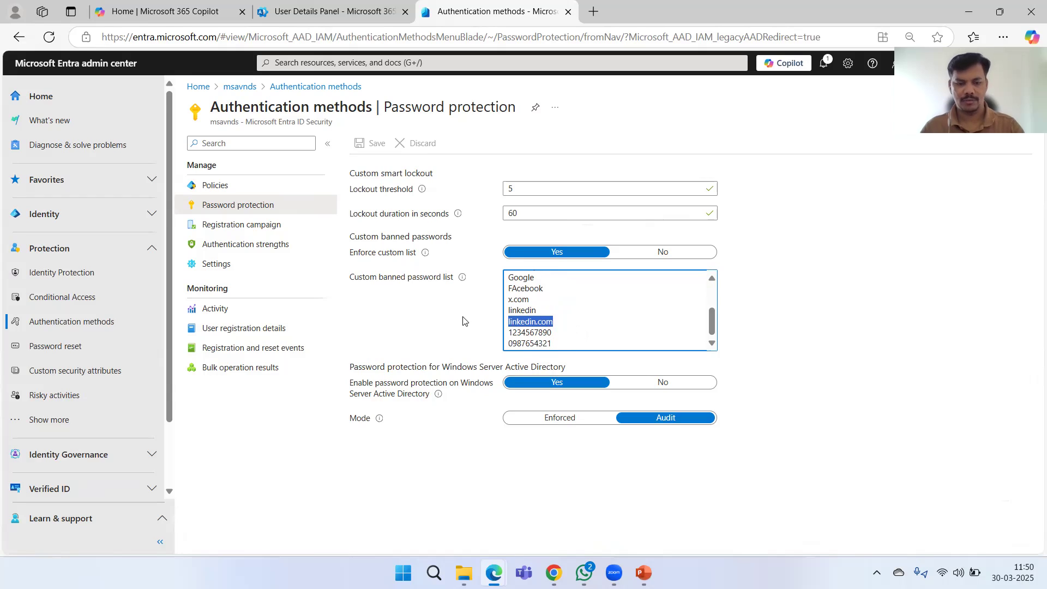
key("alt+Tab")
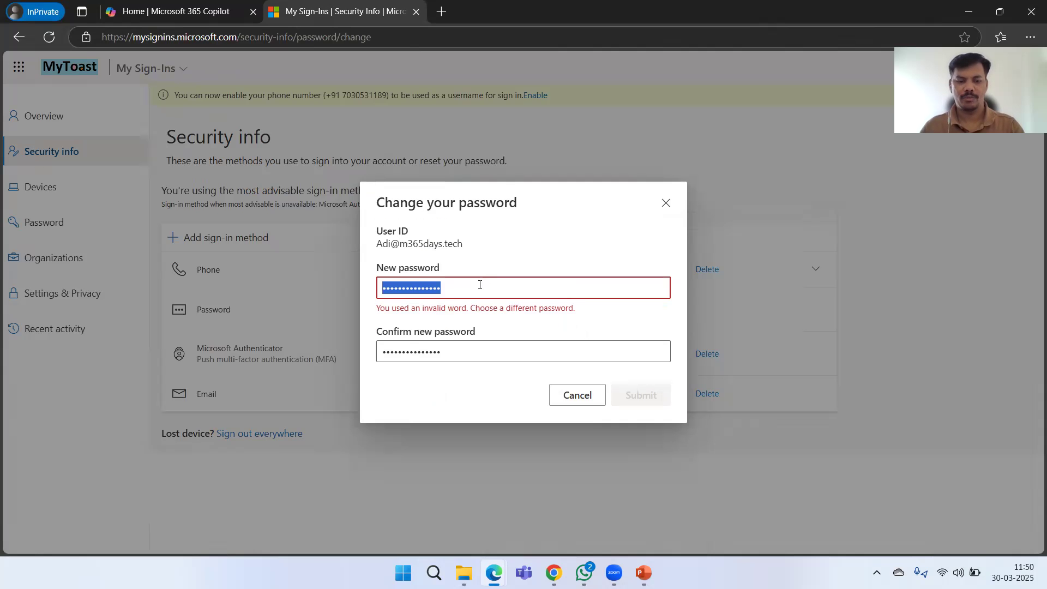
key("ctrl+v")
left_click(486, 330)
key("ctrl+a")
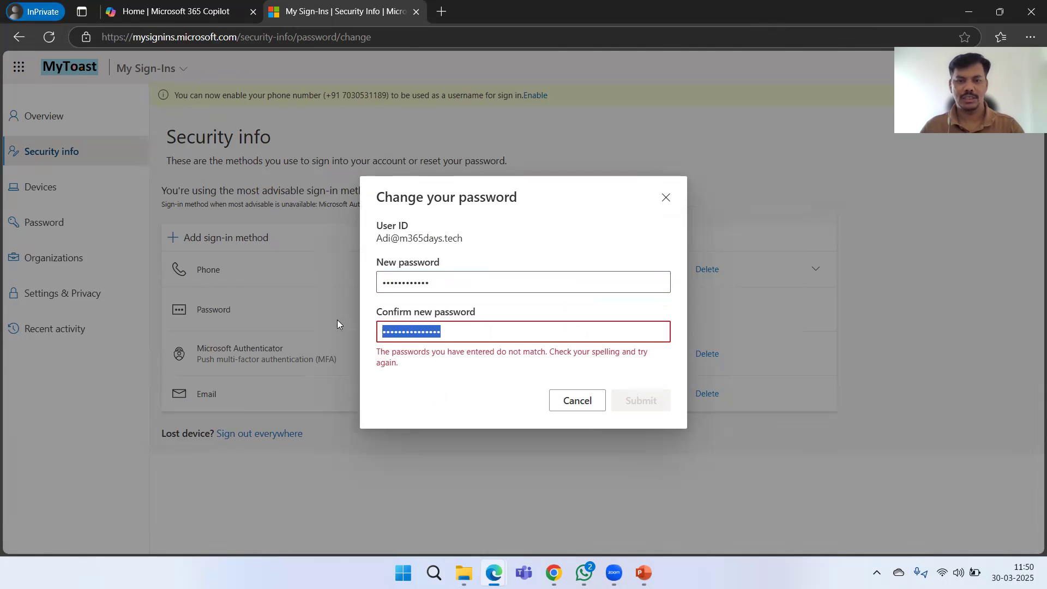
key("ctrl+v")
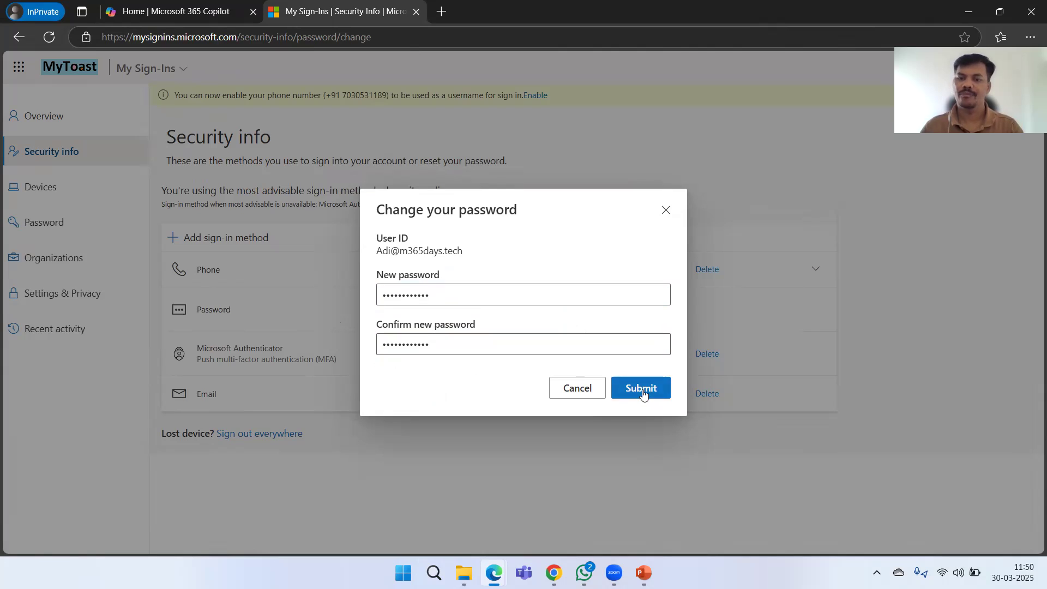
left_click(645, 392)
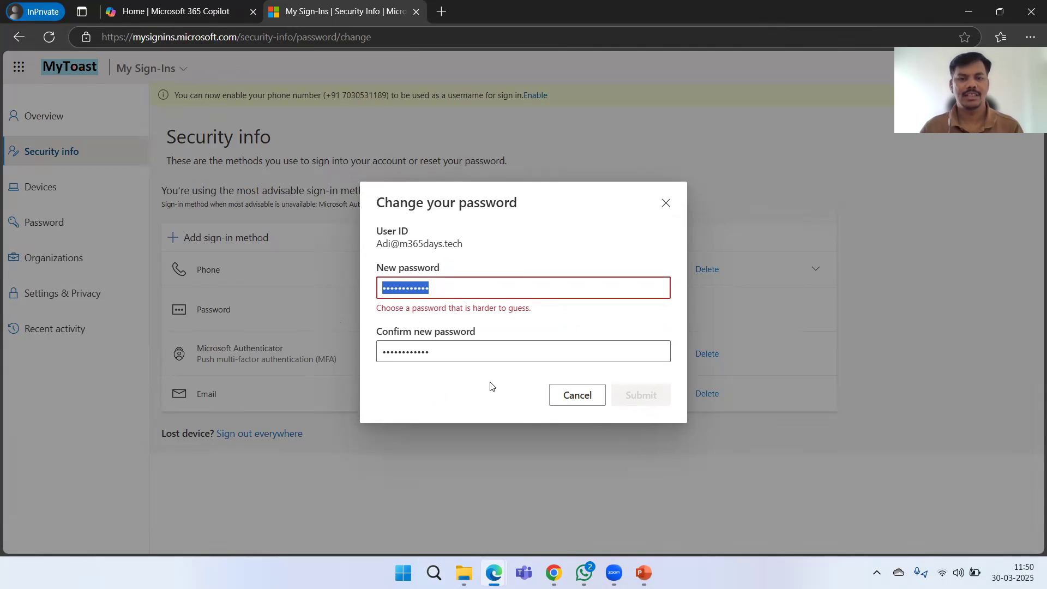
left_click(492, 386)
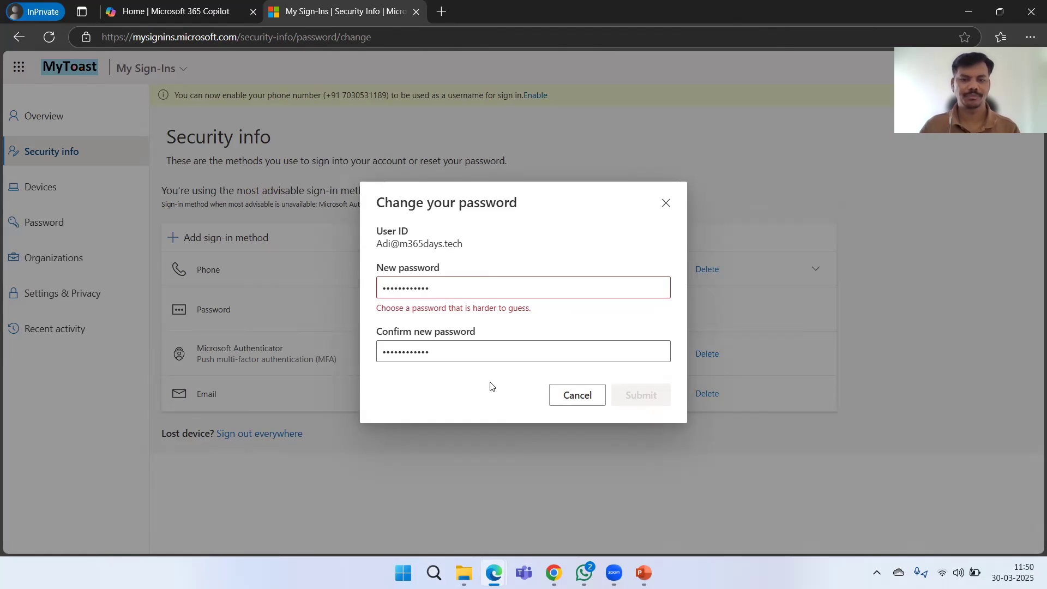
left_click(573, 398)
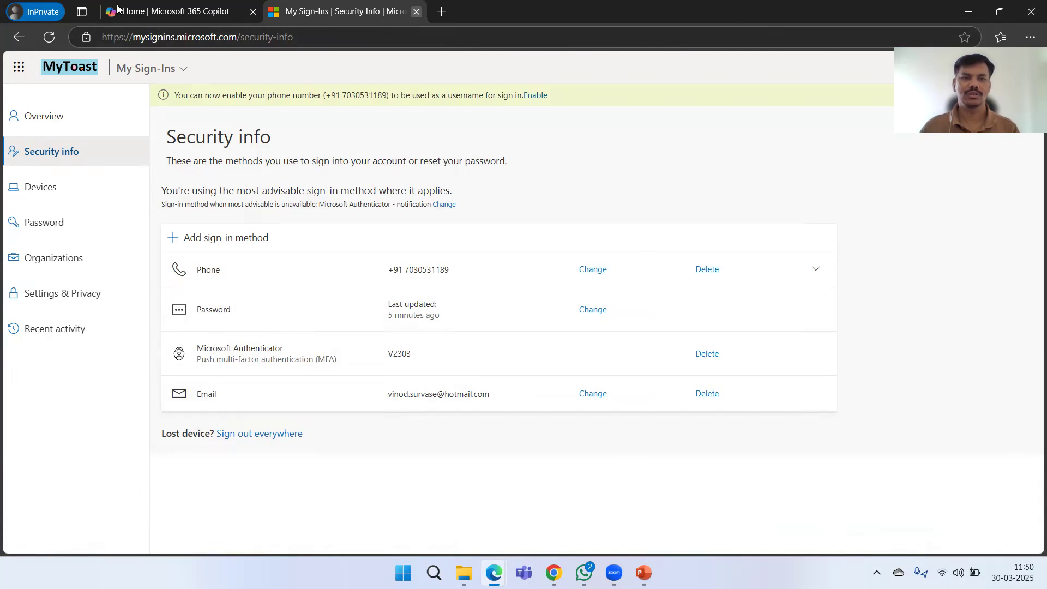
key("ctrl+w")
Sign the test user out from the account panel and highlight the account on the signed-out page.
left_click(26, 535)
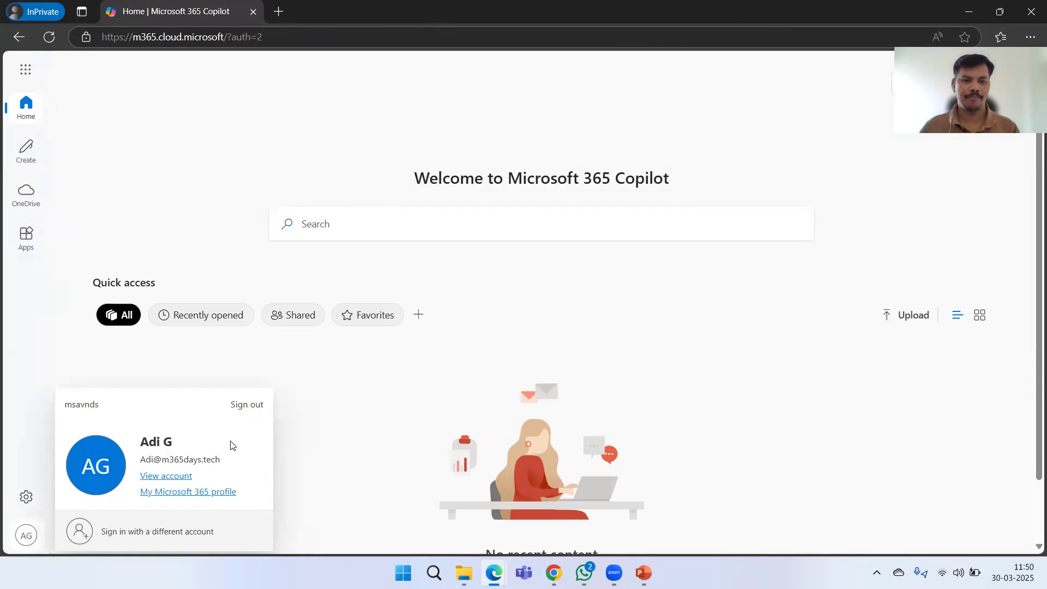
left_click(246, 405)
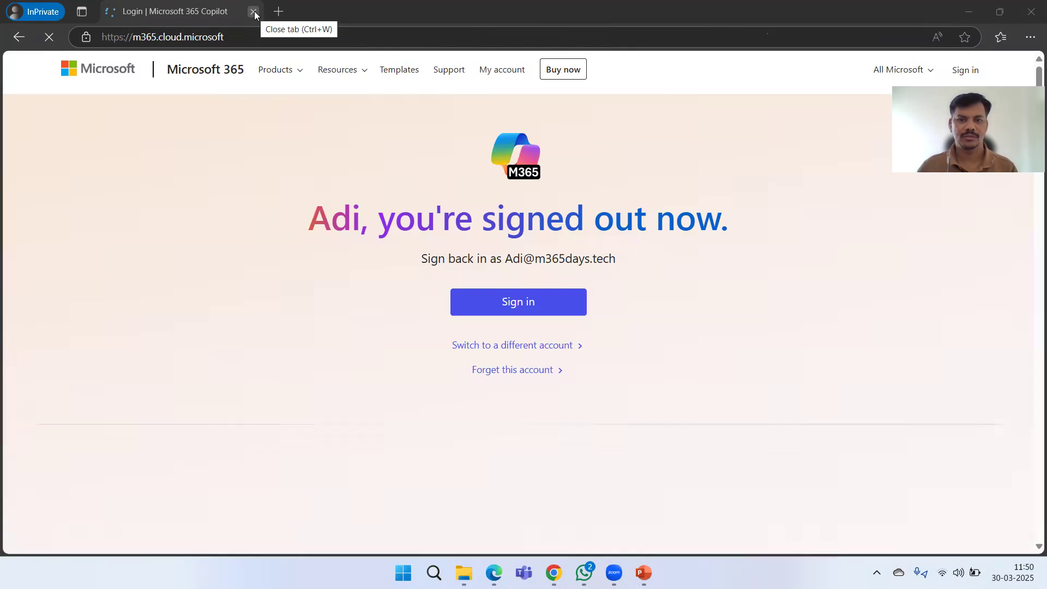
left_click_drag(505, 258, 632, 272)
left_click(679, 318)
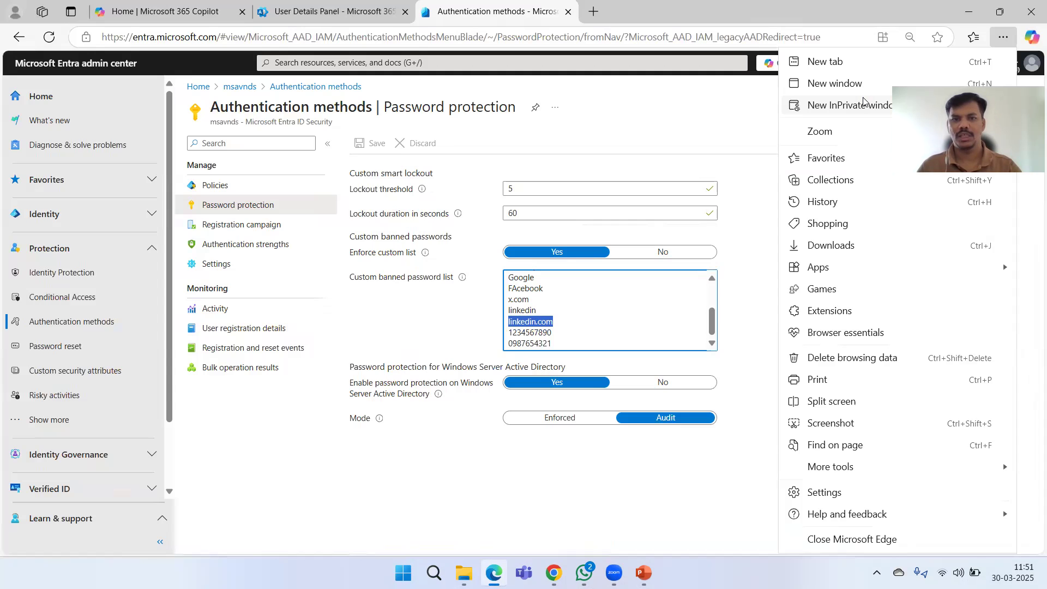
In a new InPrivate window, go to office.com, enter the account e-mail, and choose Forgot my password.
left_click(862, 102)
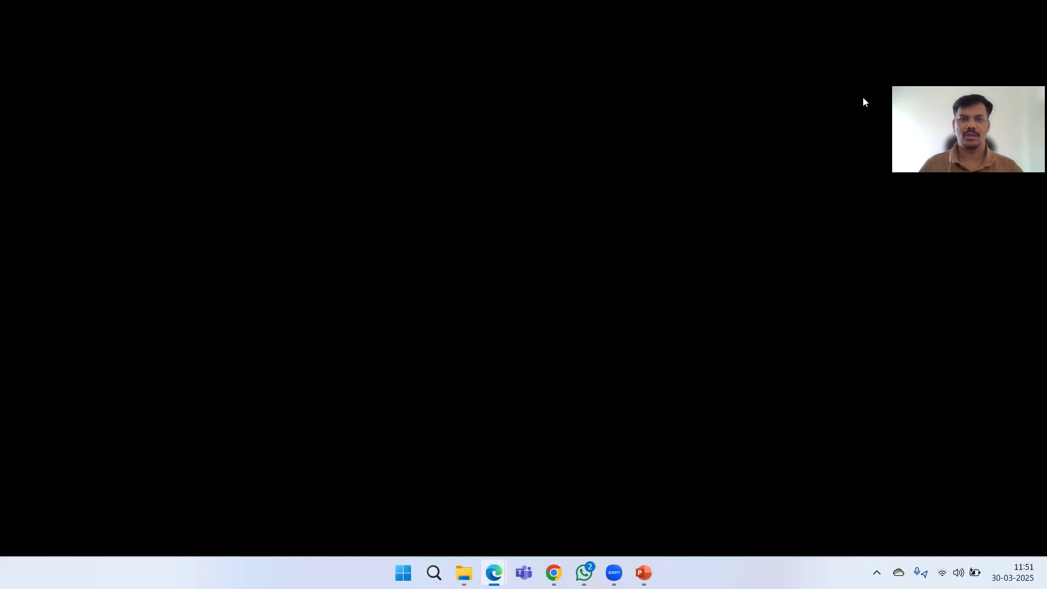
type("of")
key("Return")
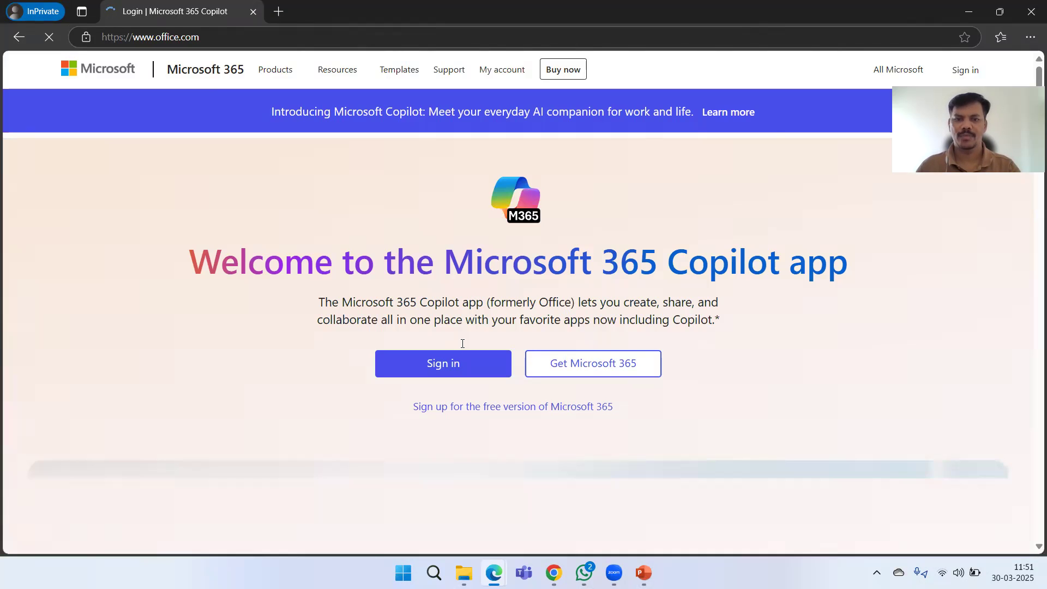
left_click(453, 372)
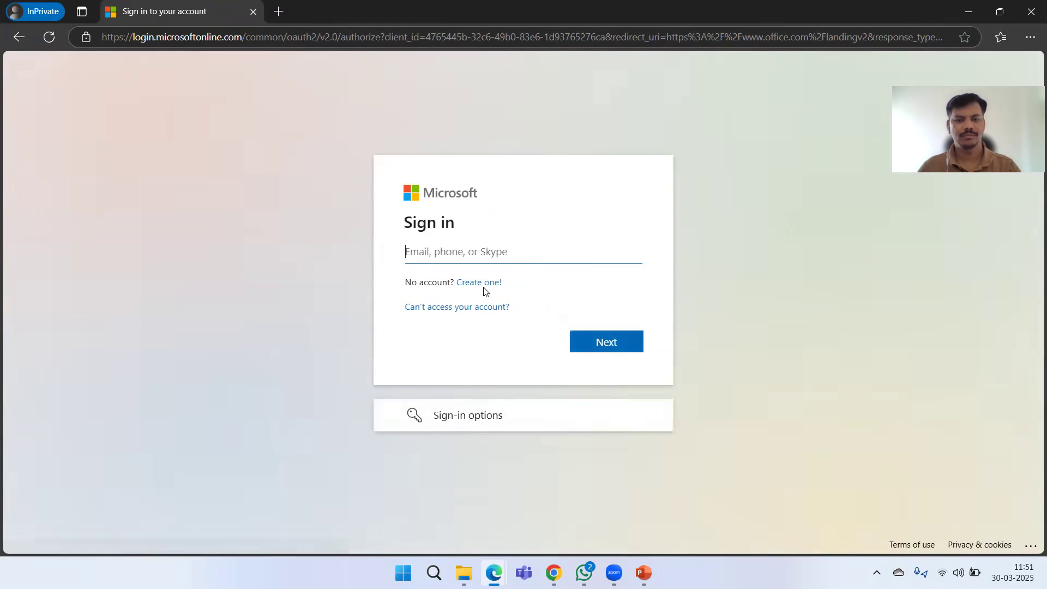
key("ctrl+v")
left_click(598, 357)
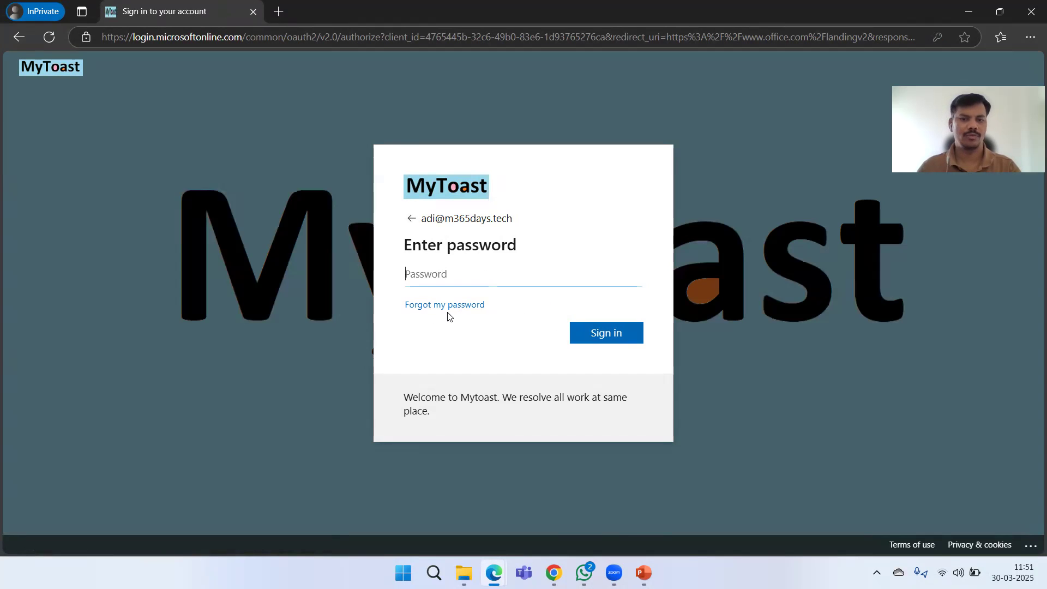
left_click(446, 309)
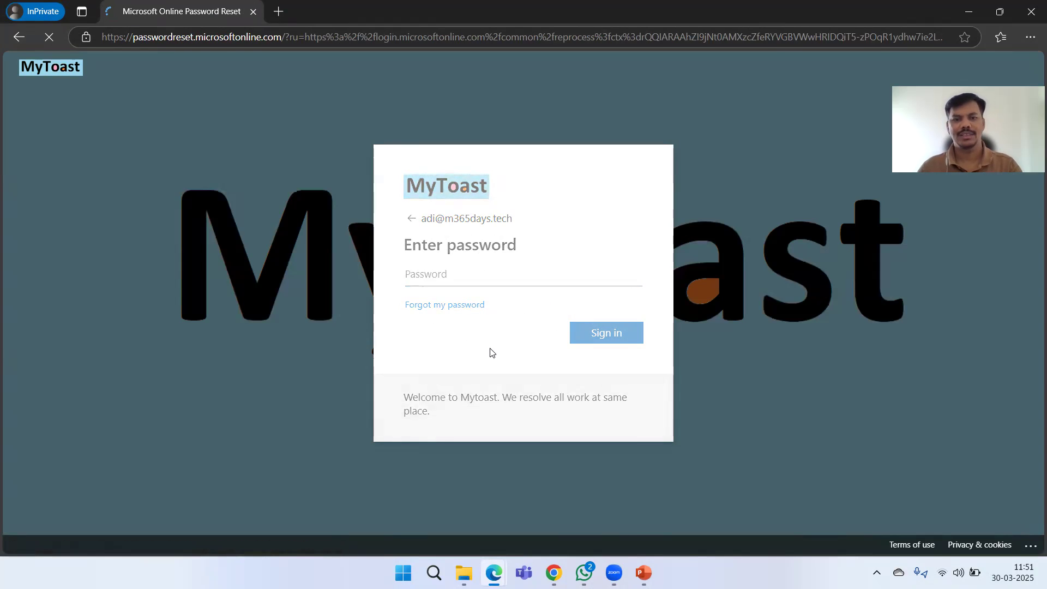
Enter the captcha characters, continue, and choose text message to the mobile phone for verification.
left_click(117, 347)
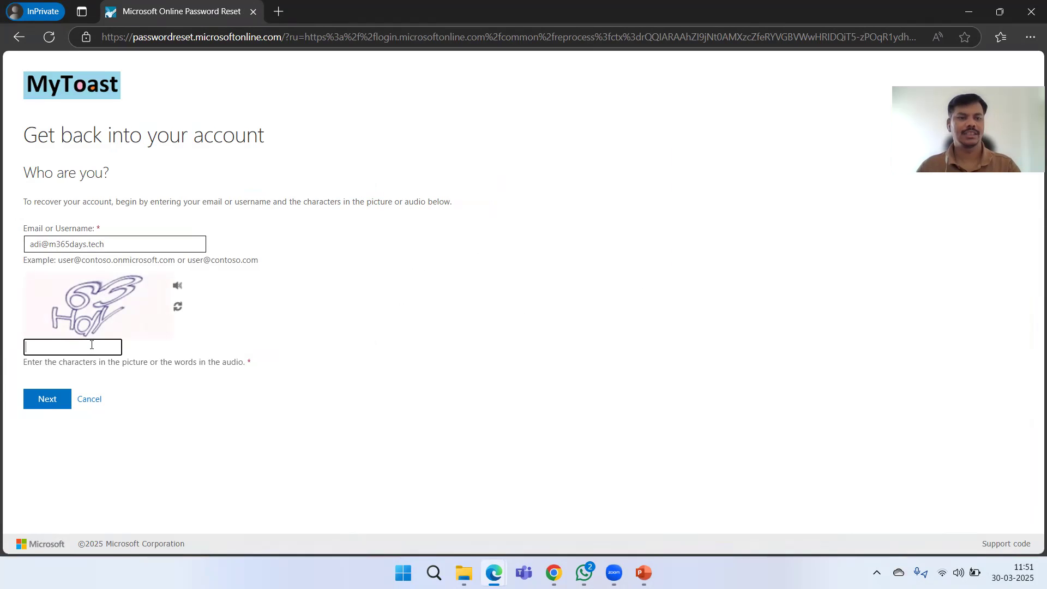
type("6")
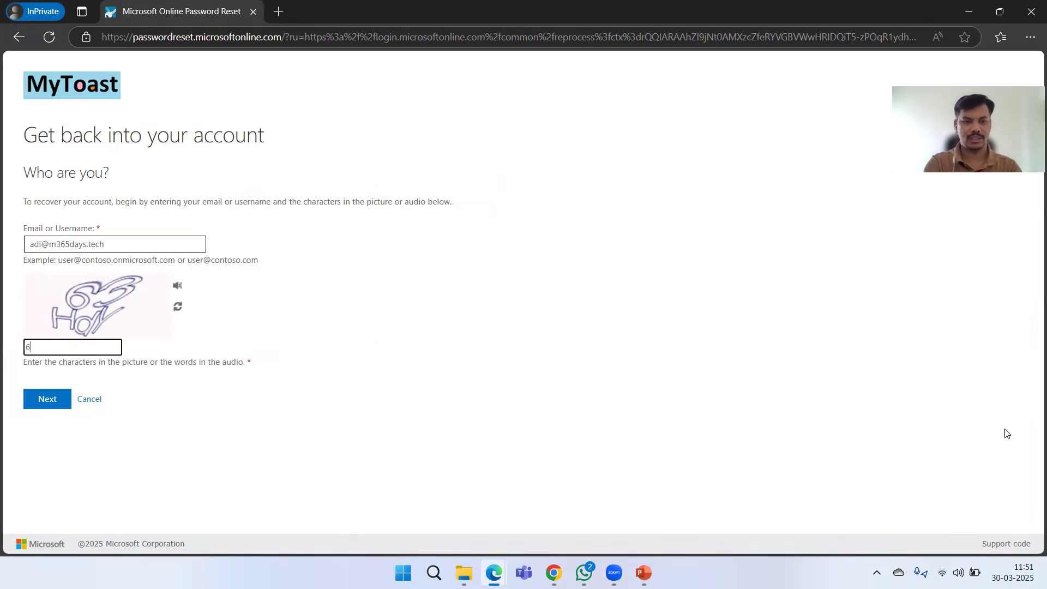
type("3HdY")
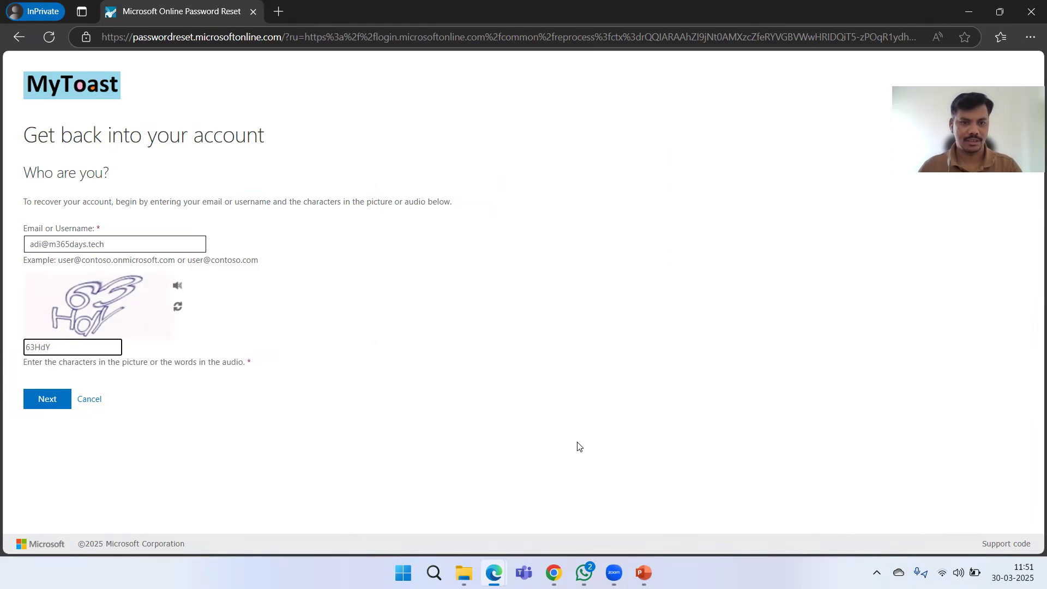
left_click(32, 399)
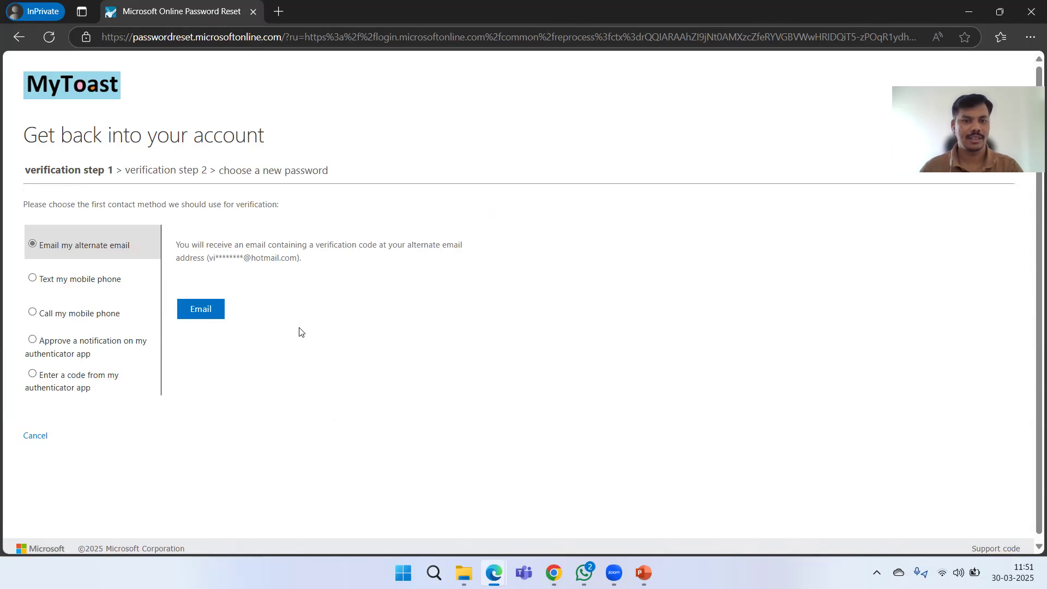
left_click(59, 281)
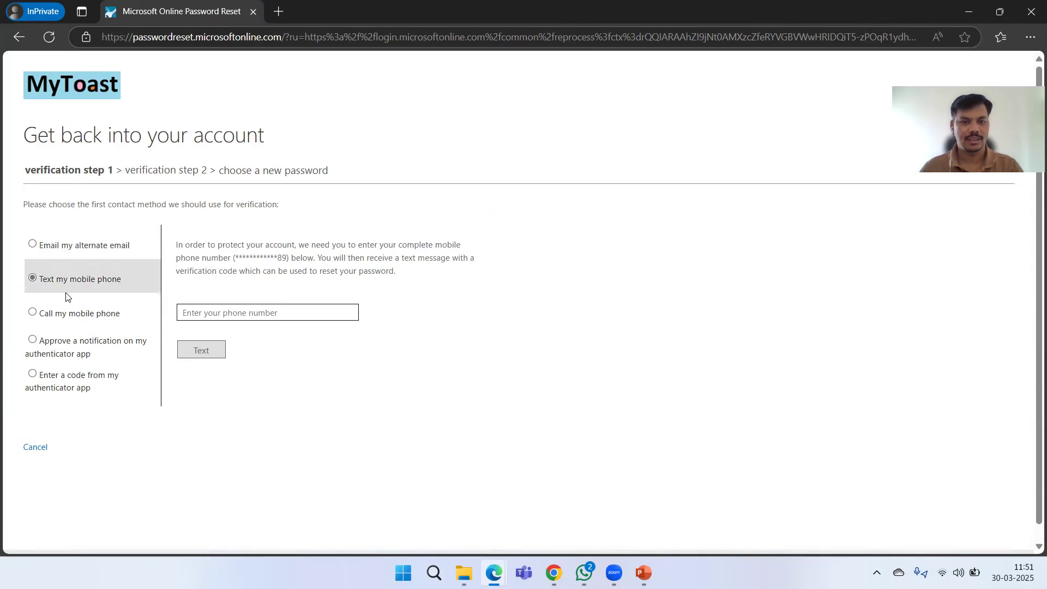
Enter the mobile phone number, send the text, and submit the received verification code.
left_click(245, 309)
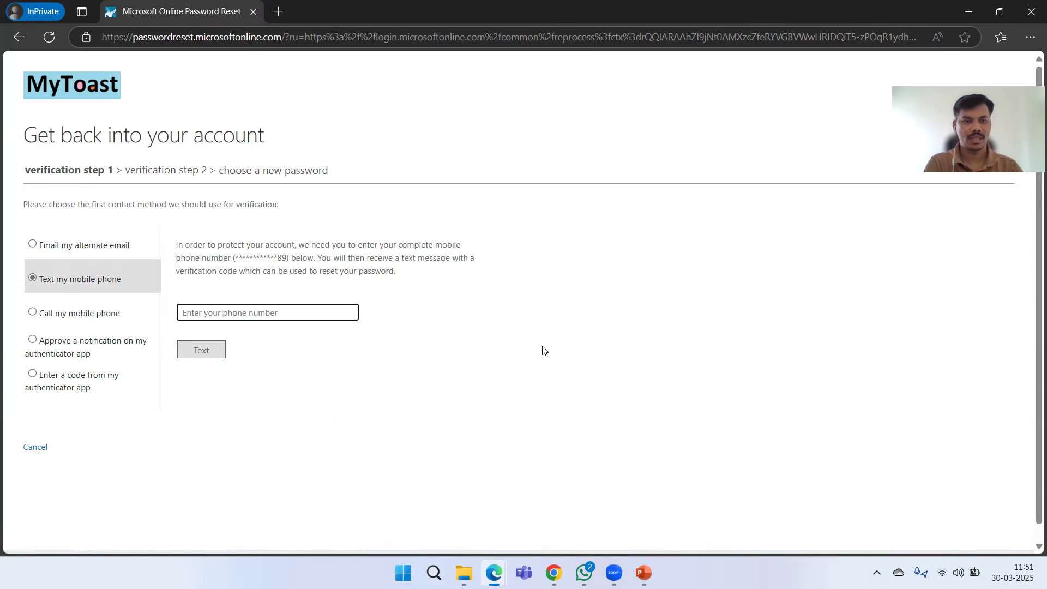
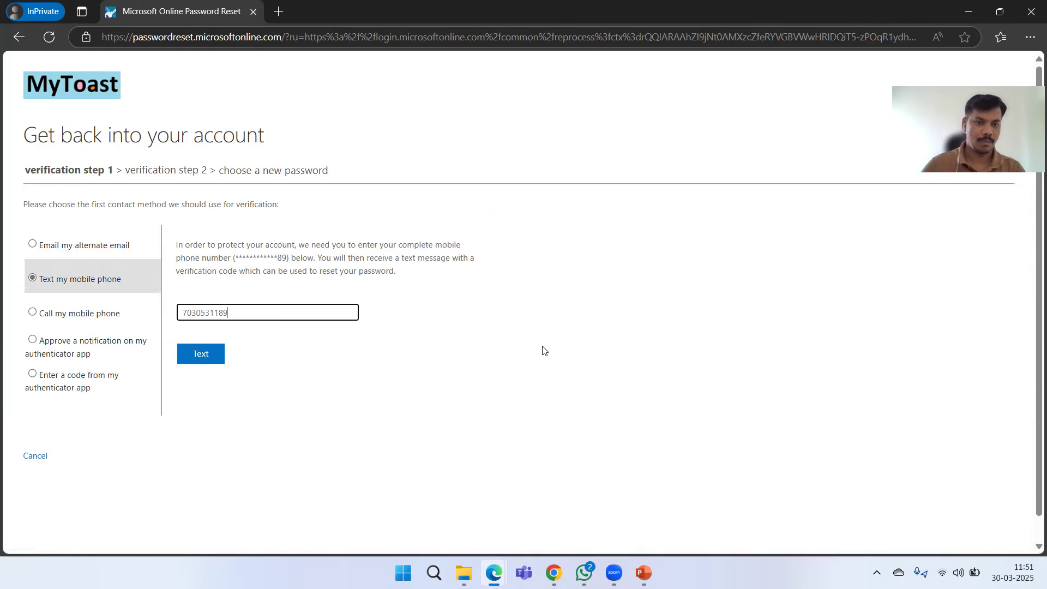
left_click(200, 357)
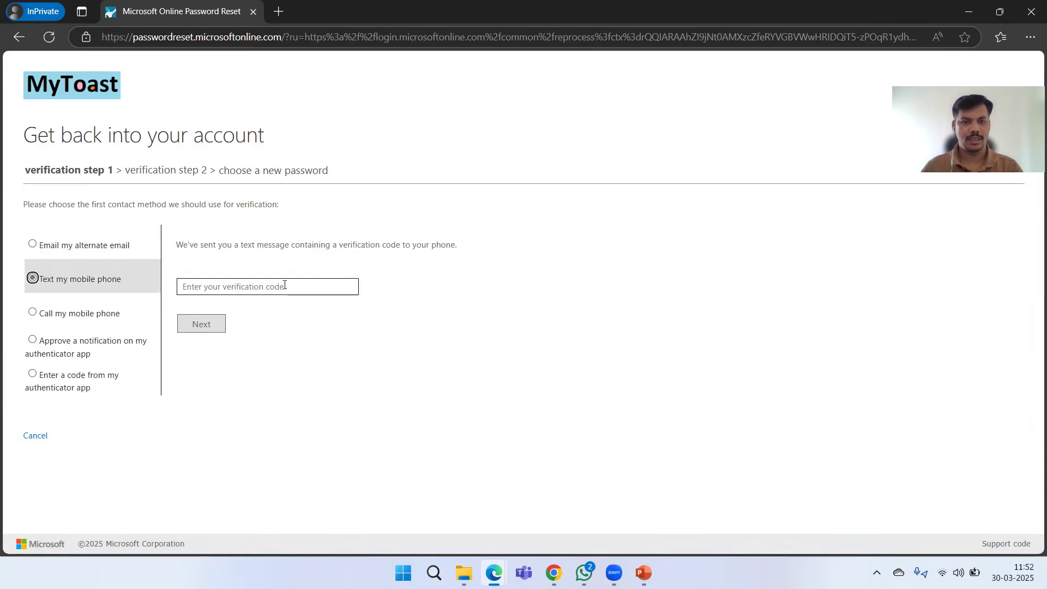
left_click(278, 285)
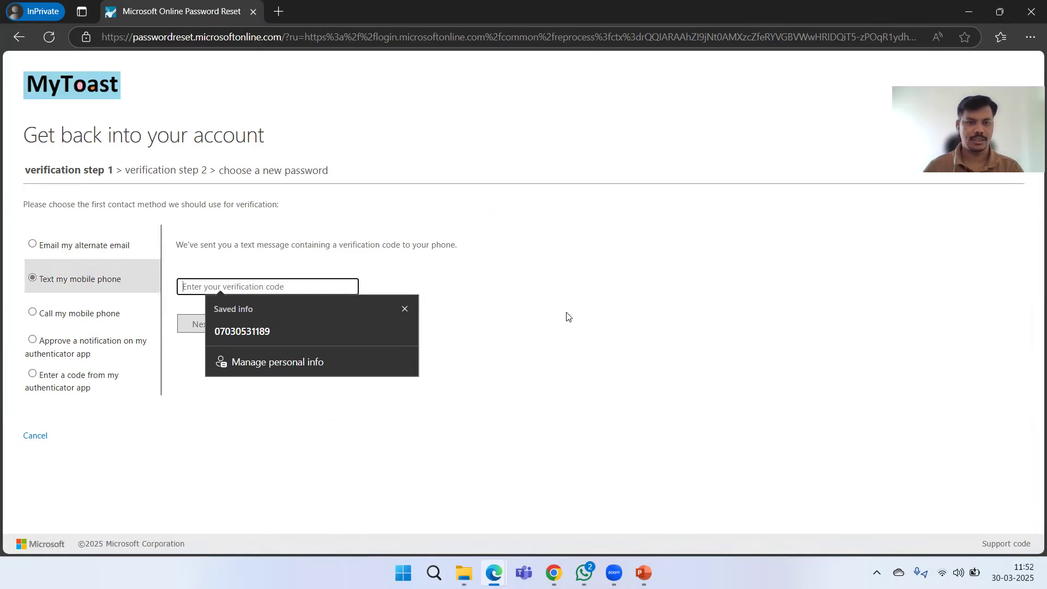
left_click(404, 308)
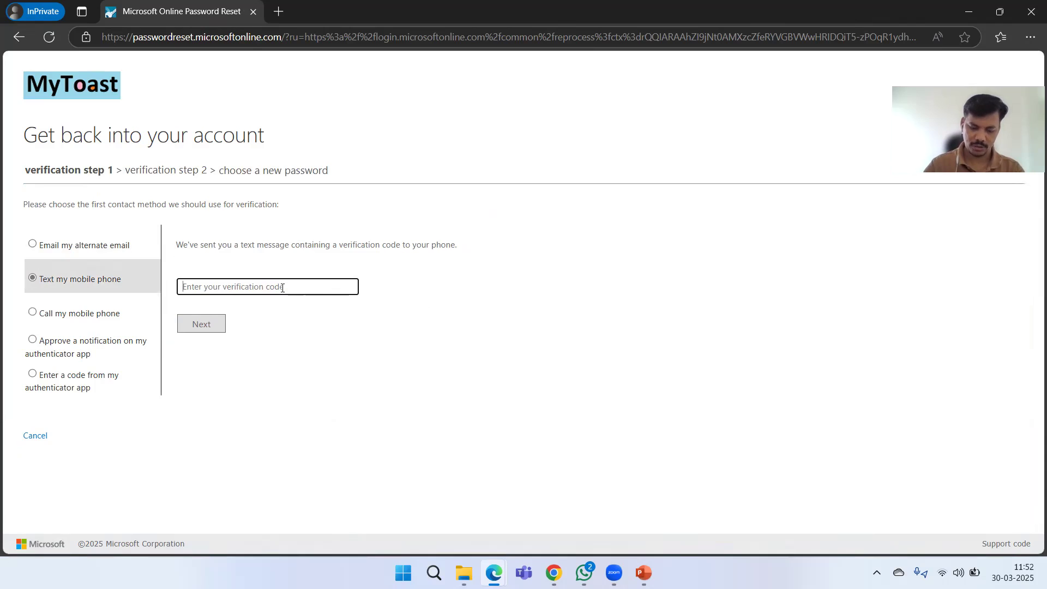
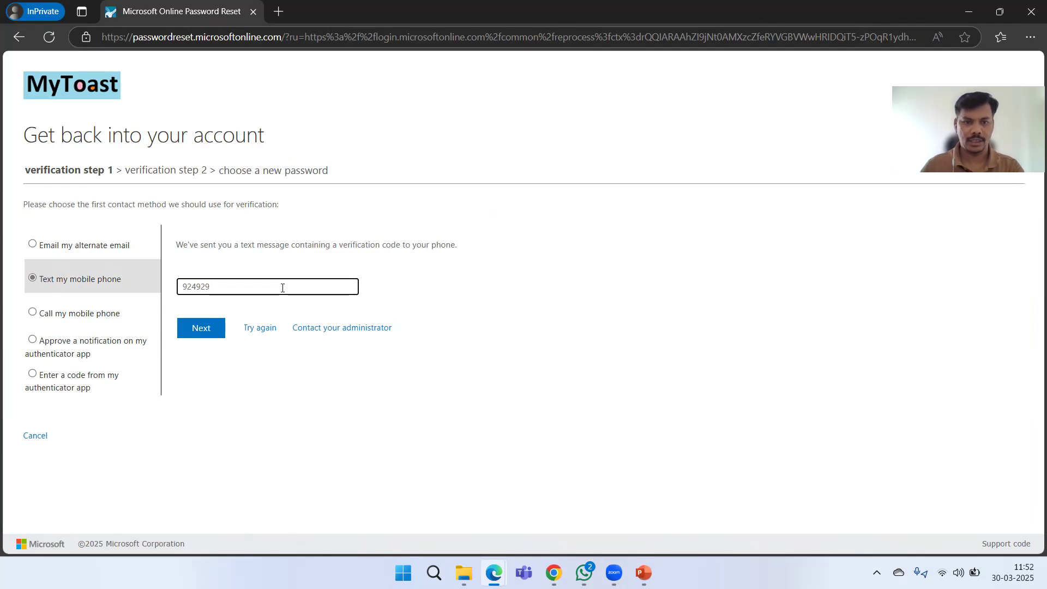
left_click(206, 329)
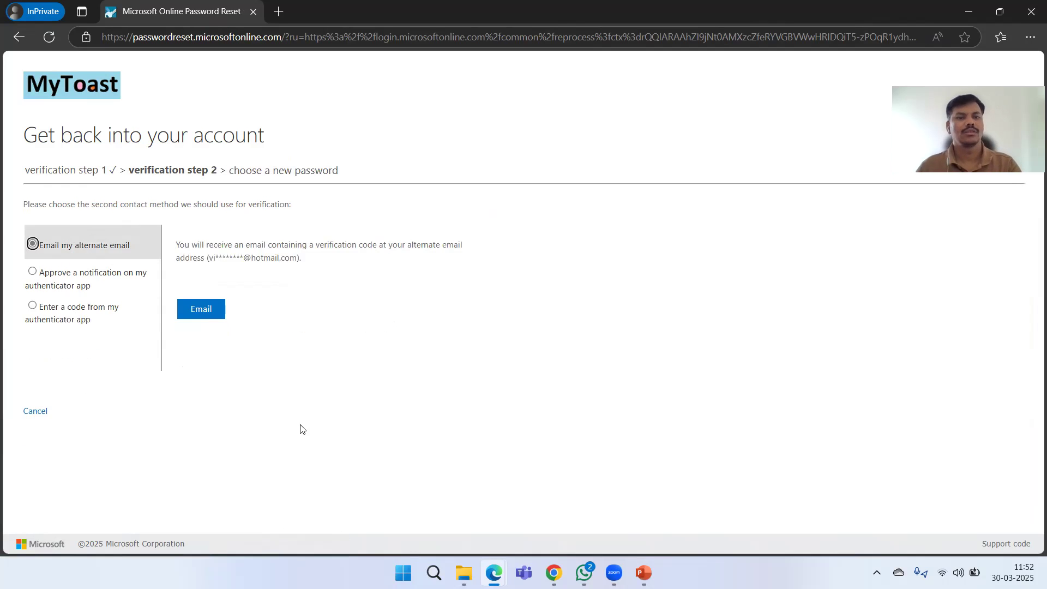
Send a verification code to the alternate email, then enter the emailed code and submit it.
left_click(207, 318)
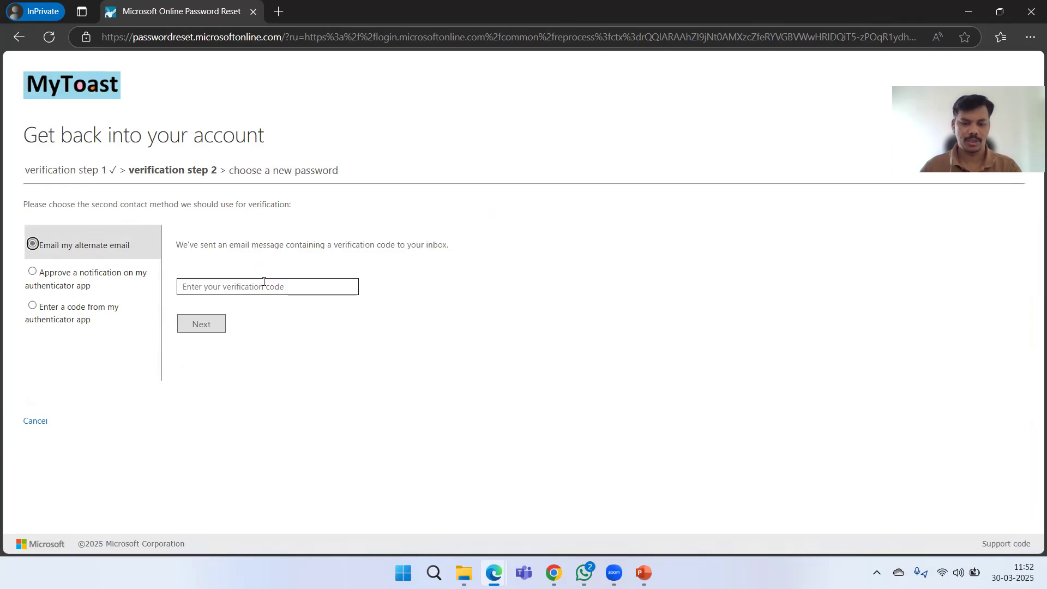
left_click(263, 281)
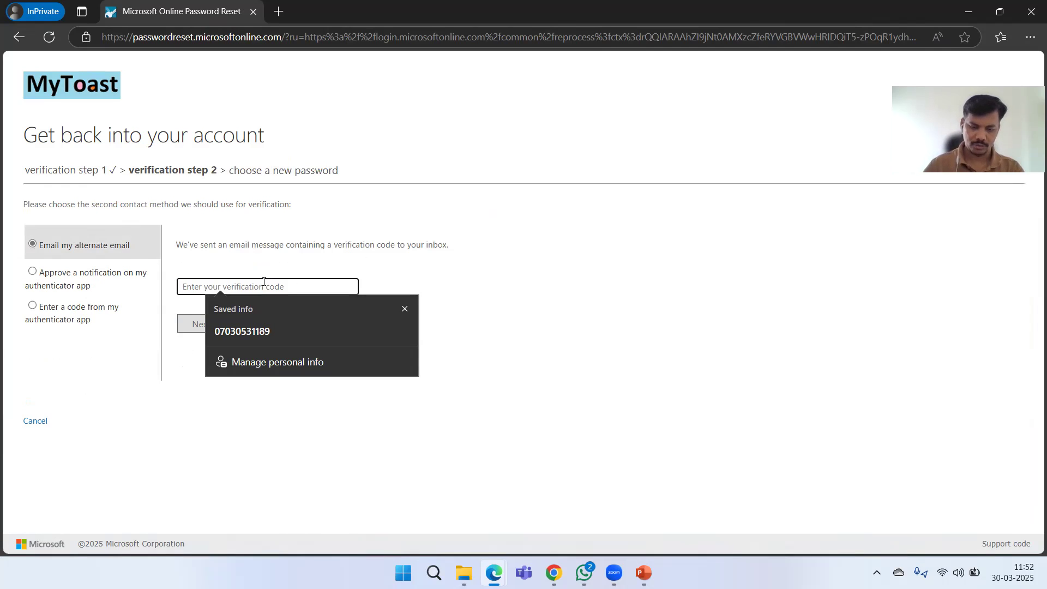
left_click(403, 310)
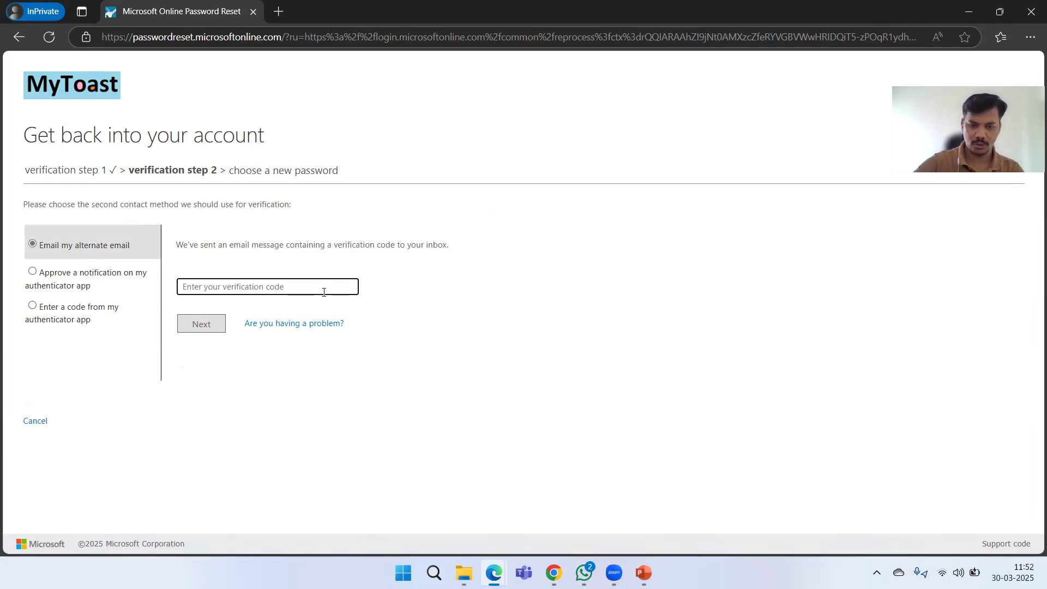
left_click(206, 327)
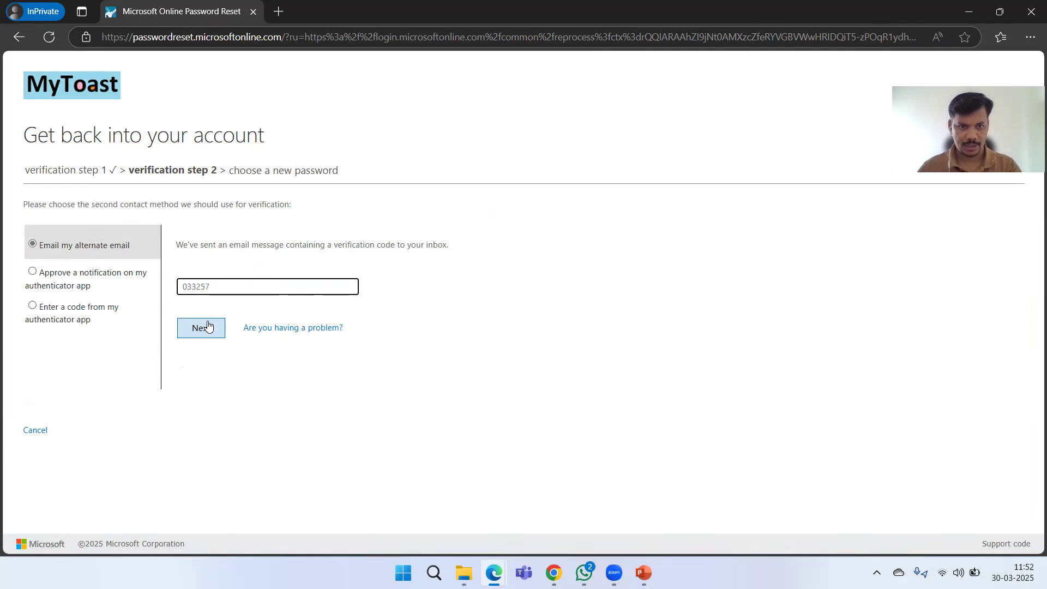
left_click(347, 407)
Enter a weak new password in both password fields and submit it for the reset.
left_click(136, 220)
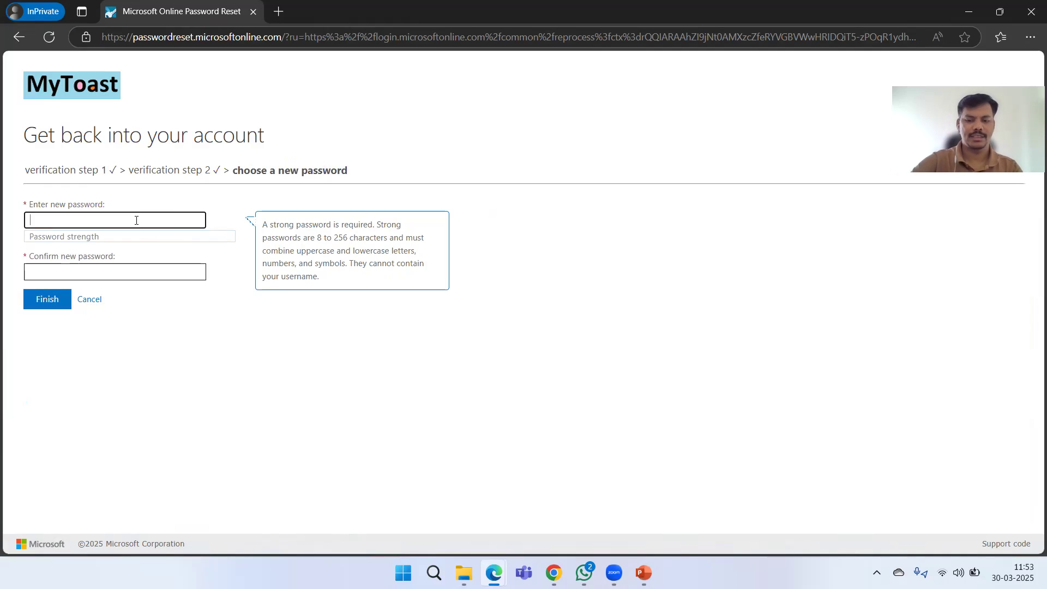
type("********")
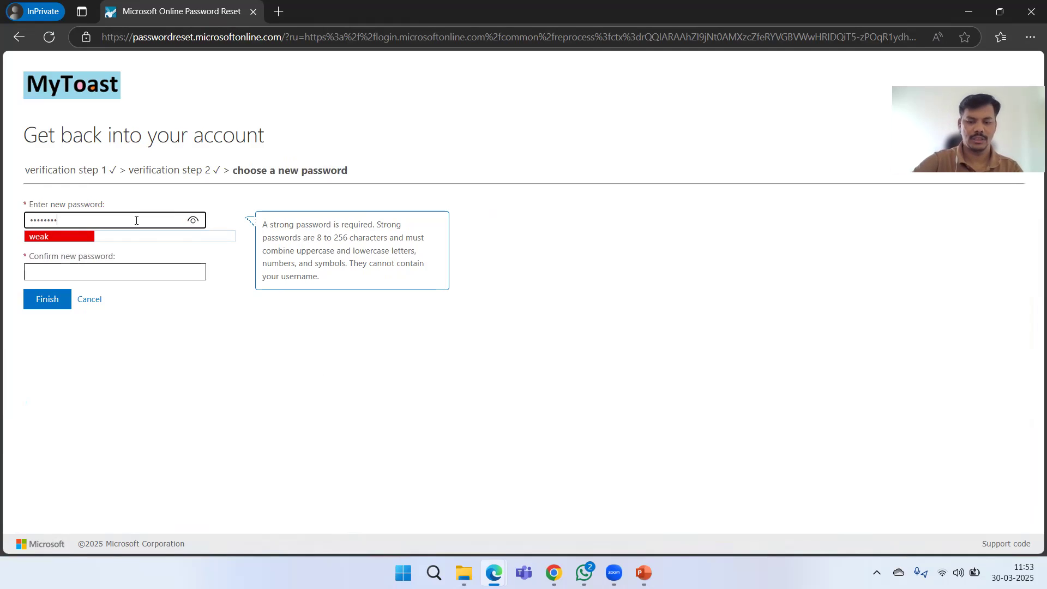
type("****")
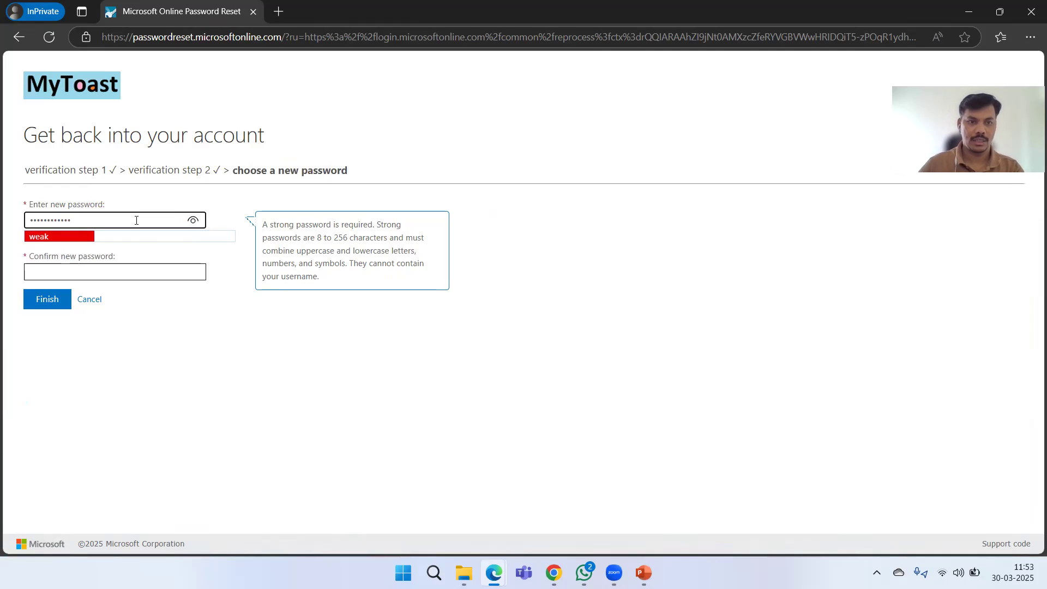
key("Tab")
type("************")
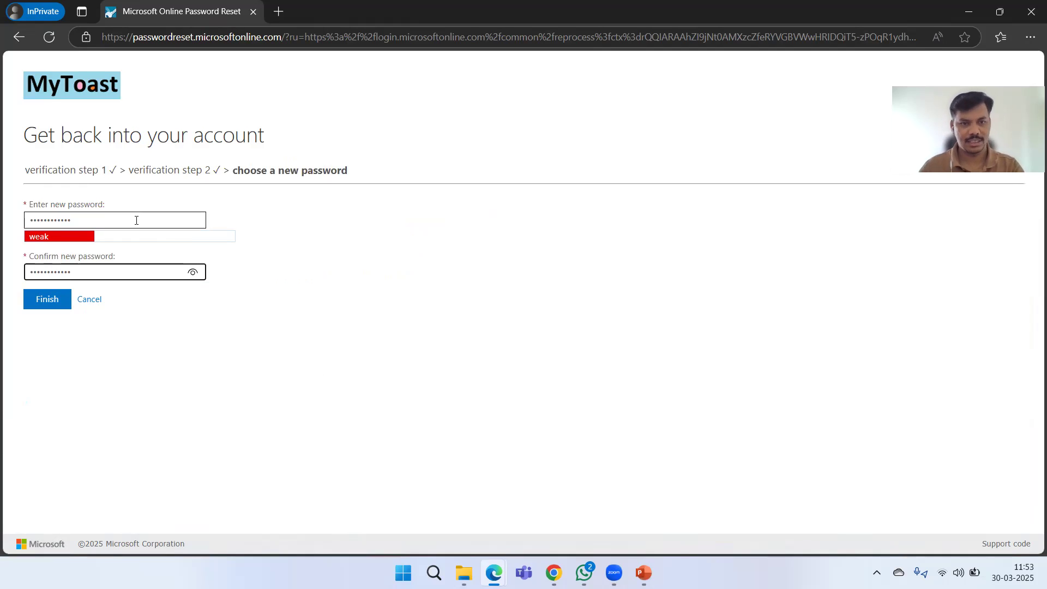
left_click(176, 358)
left_click(46, 304)
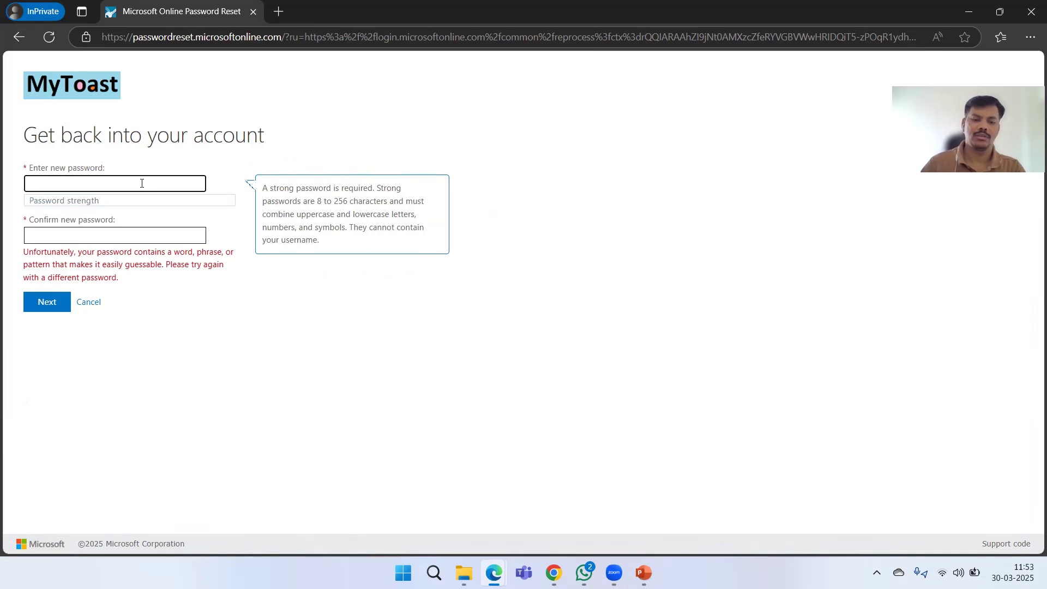
Retry with another new password in both fields and submit it.
type("••••••••")
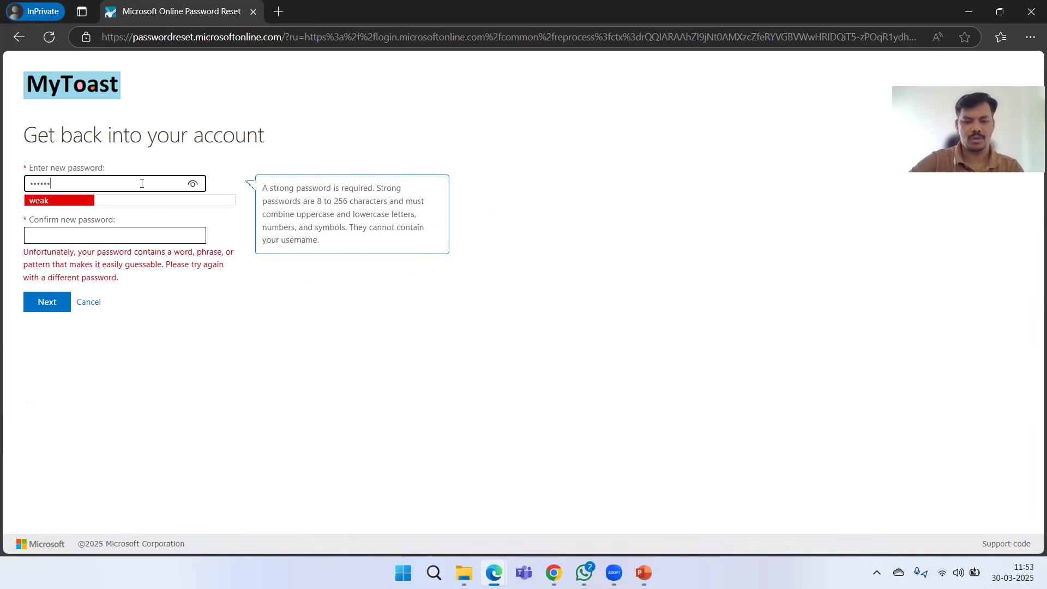
type("••••")
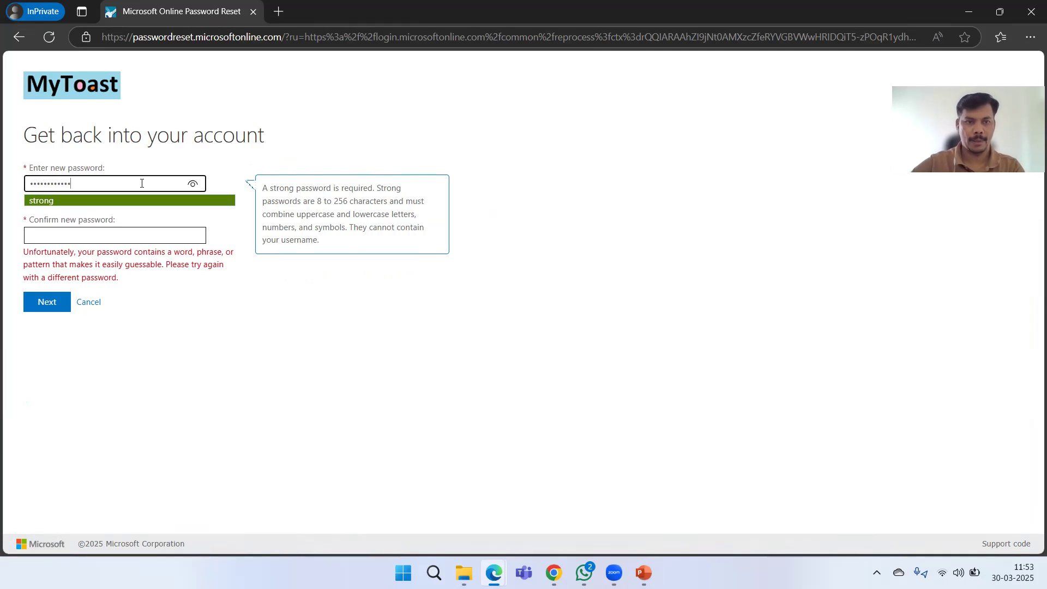
key("Tab")
type("••")
type("•••••••")
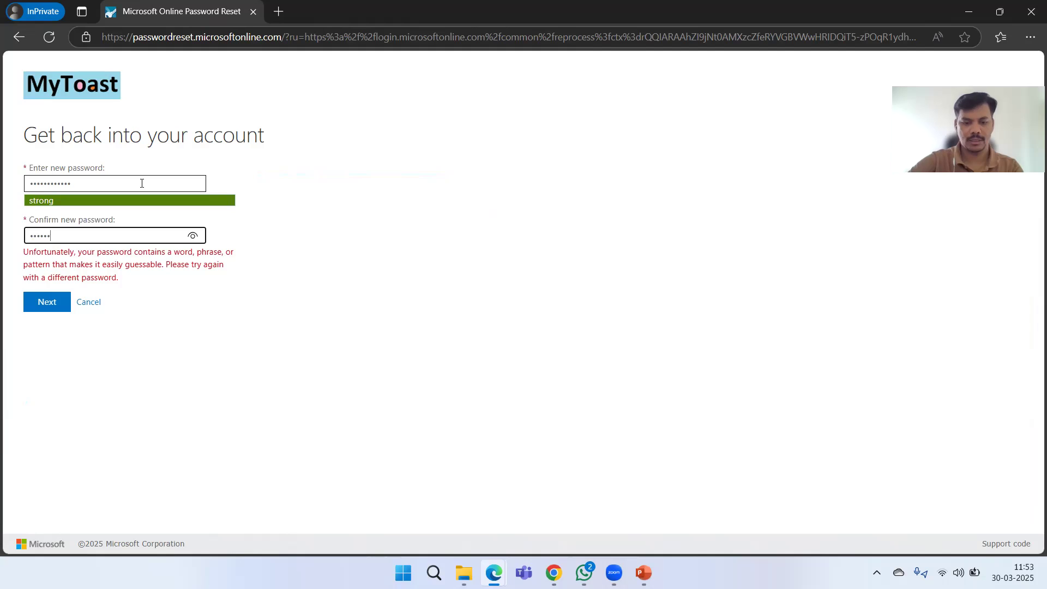
type("•")
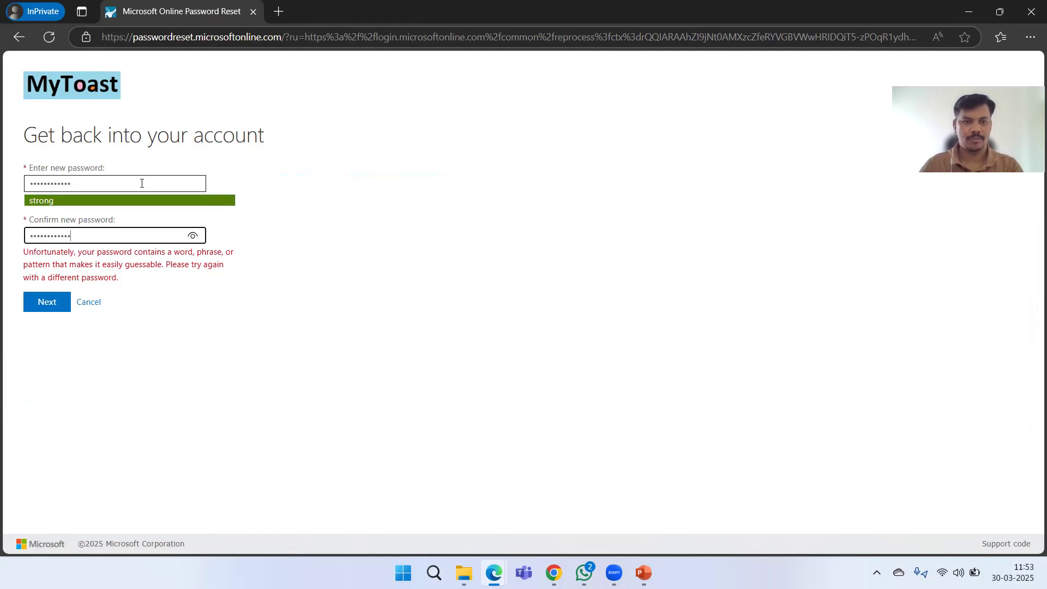
left_click(206, 397)
left_click(40, 312)
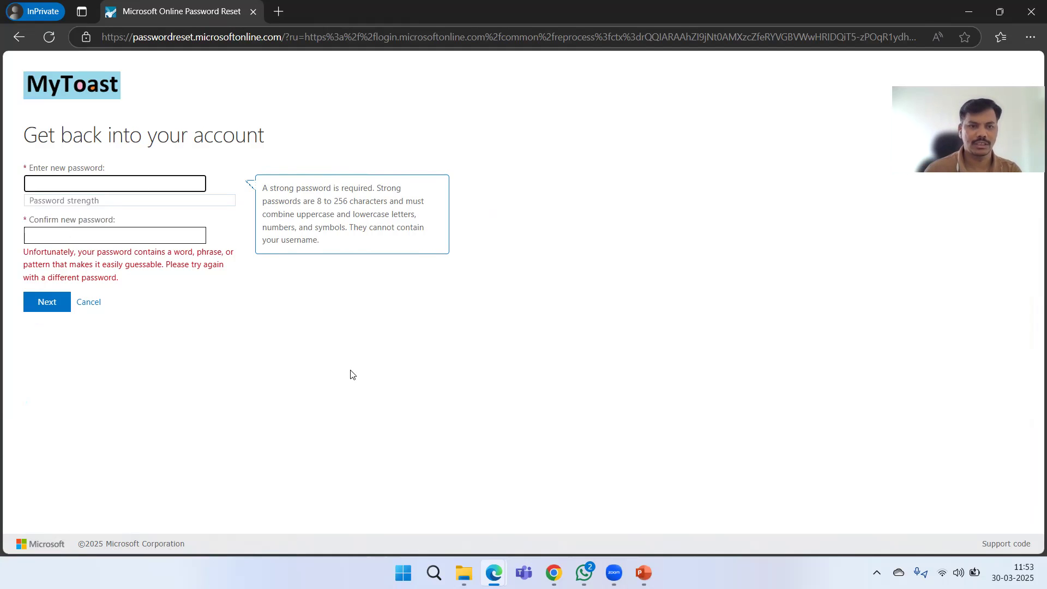
Copy an entry from Entra's custom banned password list into both password fields and submit it.
key("alt+Tab")
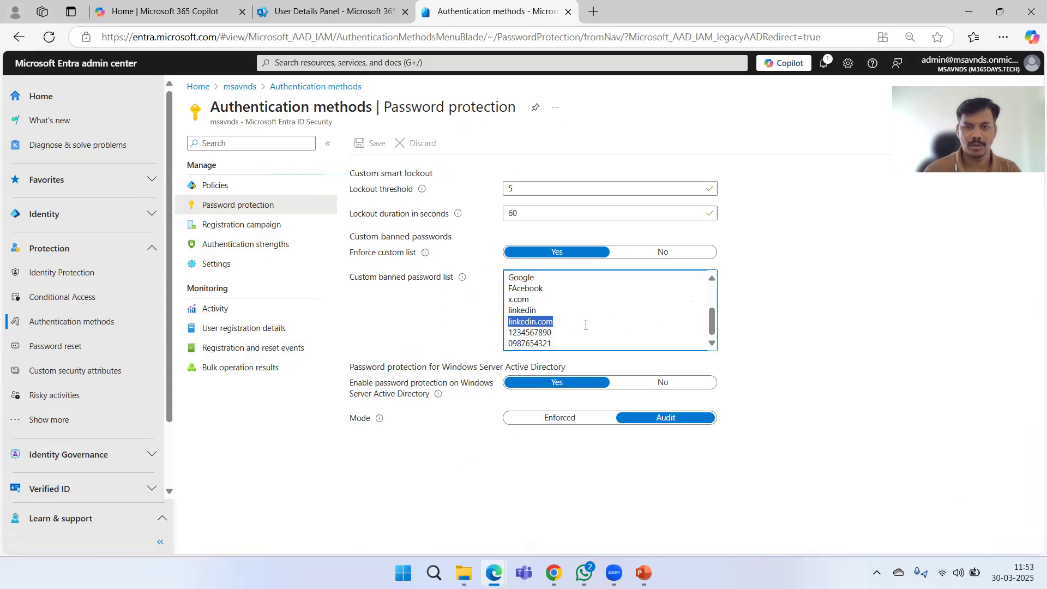
scroll(585, 325, "up", 2)
left_click_drag(580, 295, 500, 300)
key("alt+Tab")
key("ctrl+v")
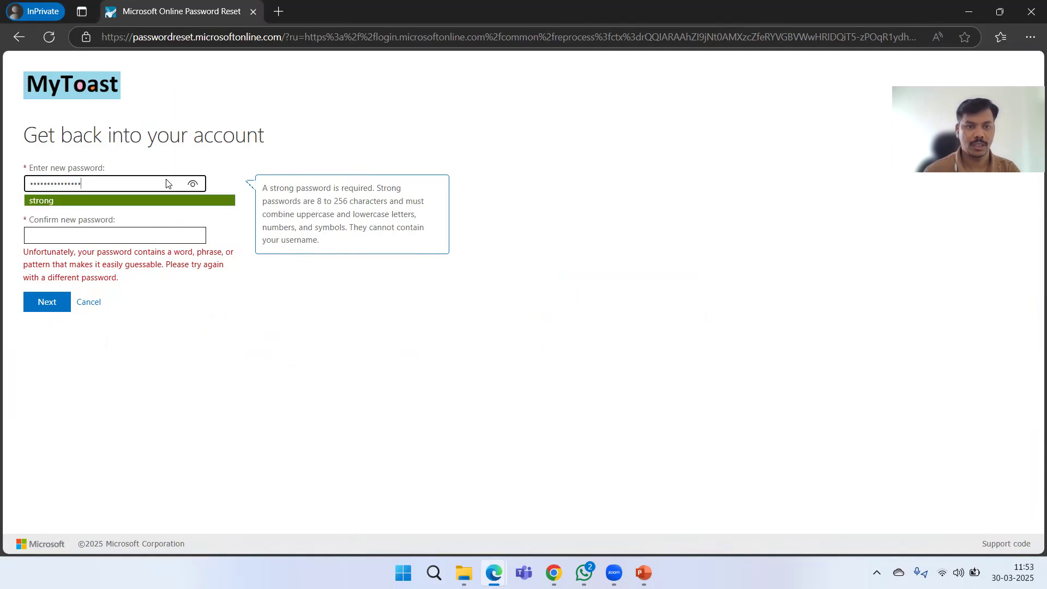
left_click(147, 236)
key("ctrl+v")
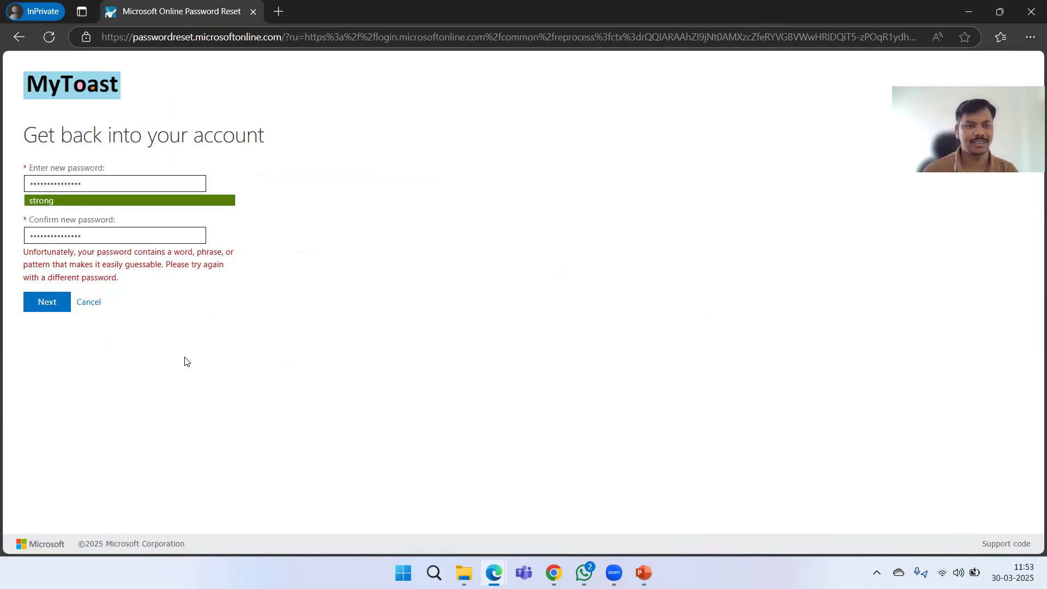
left_click(46, 307)
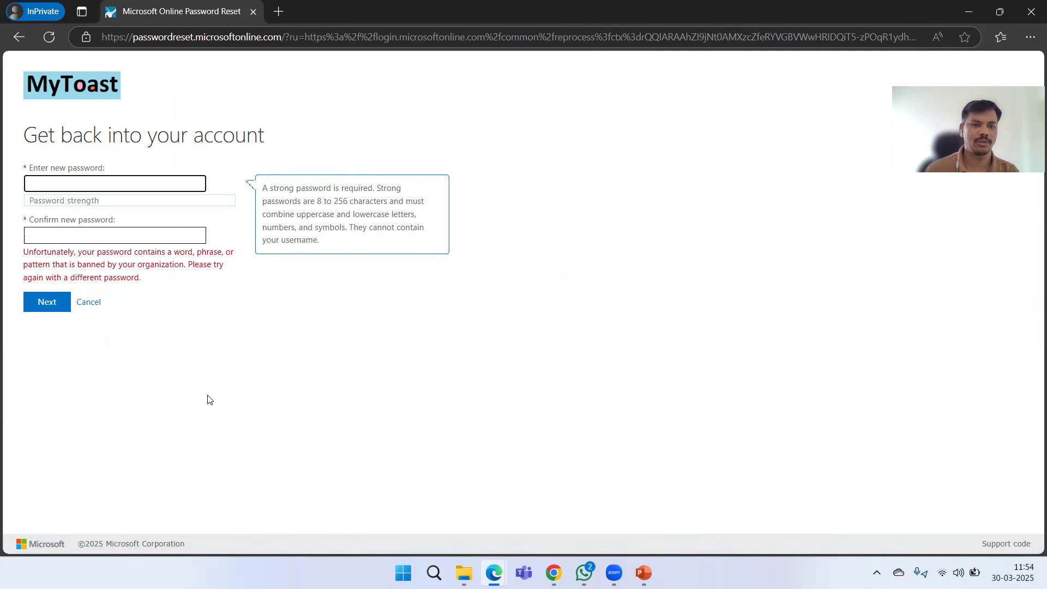
Highlight the error's try-again and banned-by-your-organization wording, then return to the new password field.
left_click_drag(26, 259, 141, 278)
left_click(189, 363)
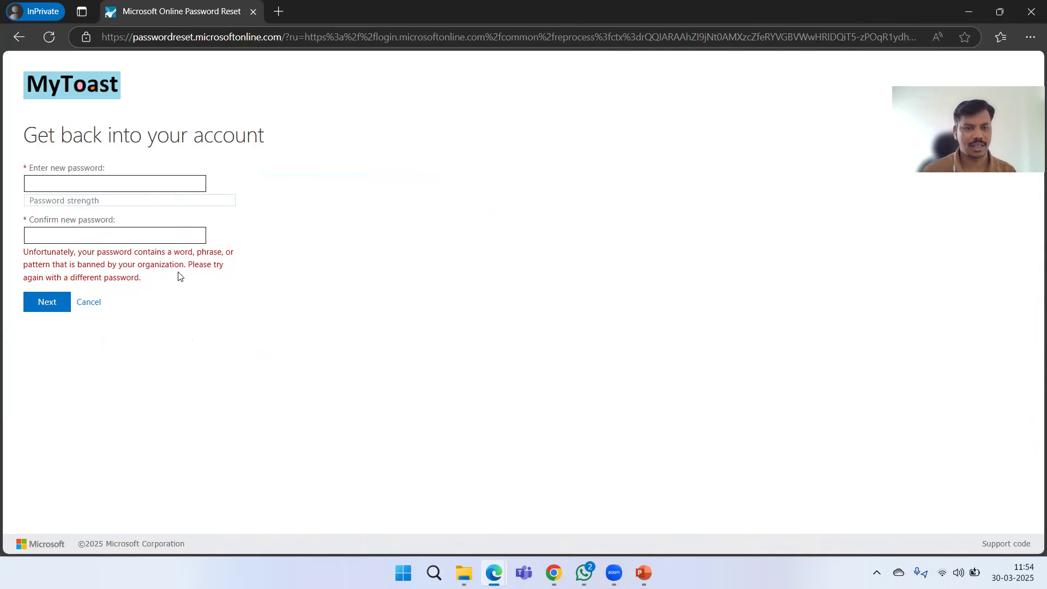
left_click_drag(195, 262, 219, 280)
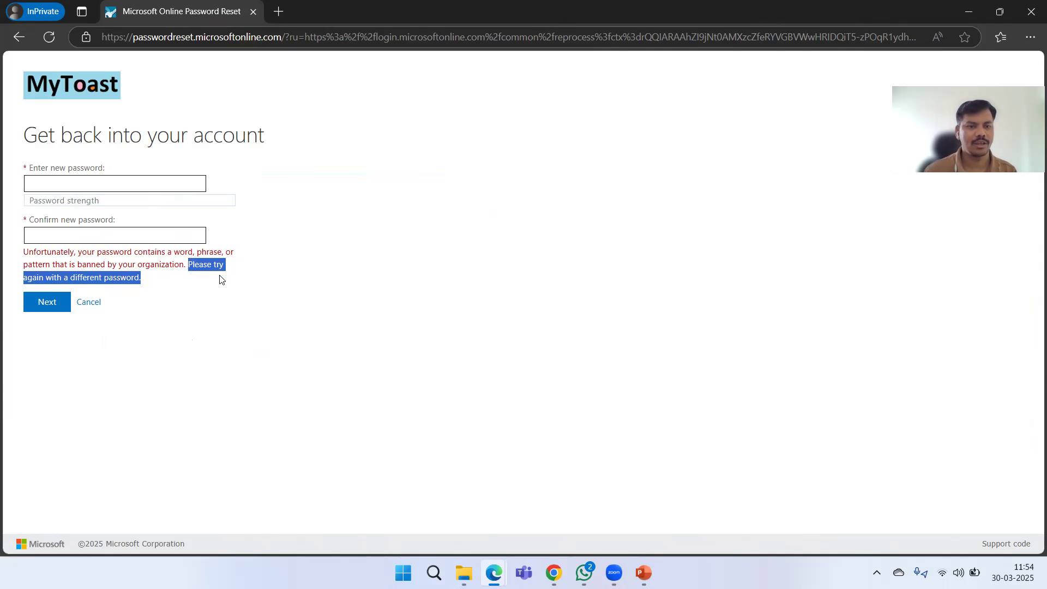
left_click(196, 376)
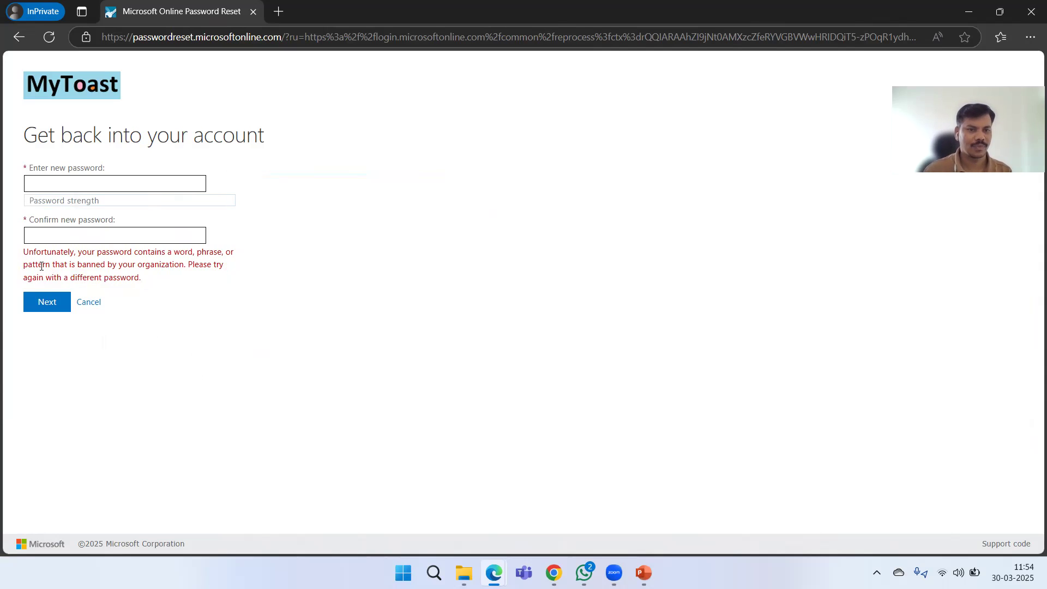
left_click_drag(55, 265, 189, 273)
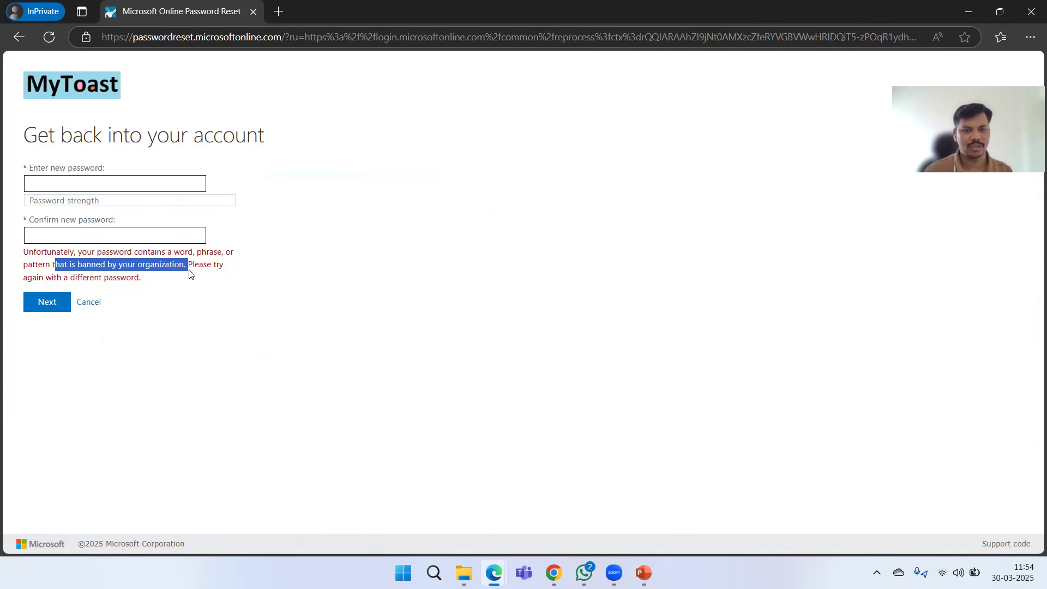
left_click(262, 376)
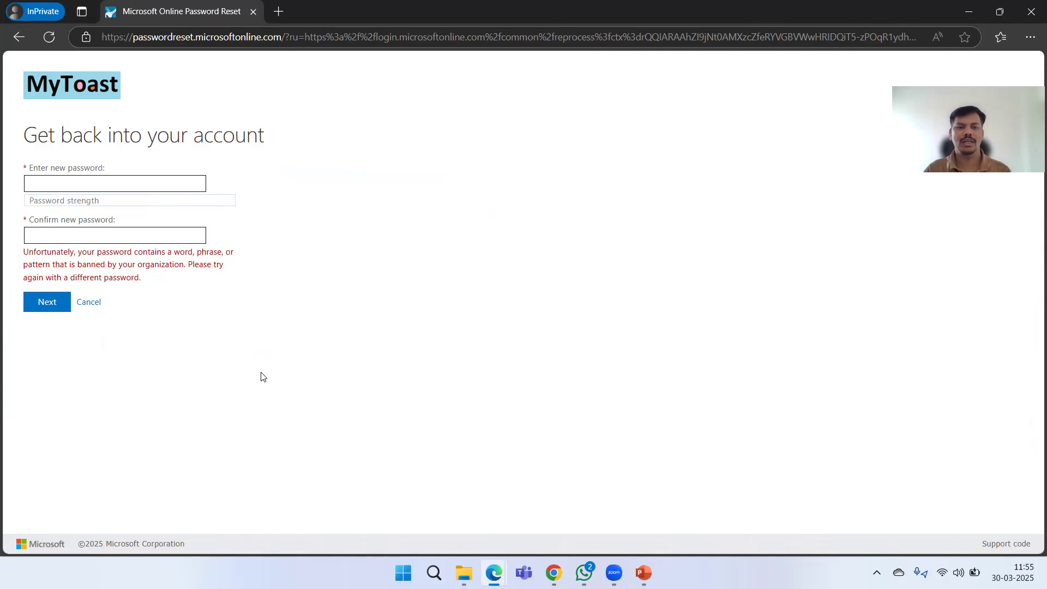
left_click(146, 186)
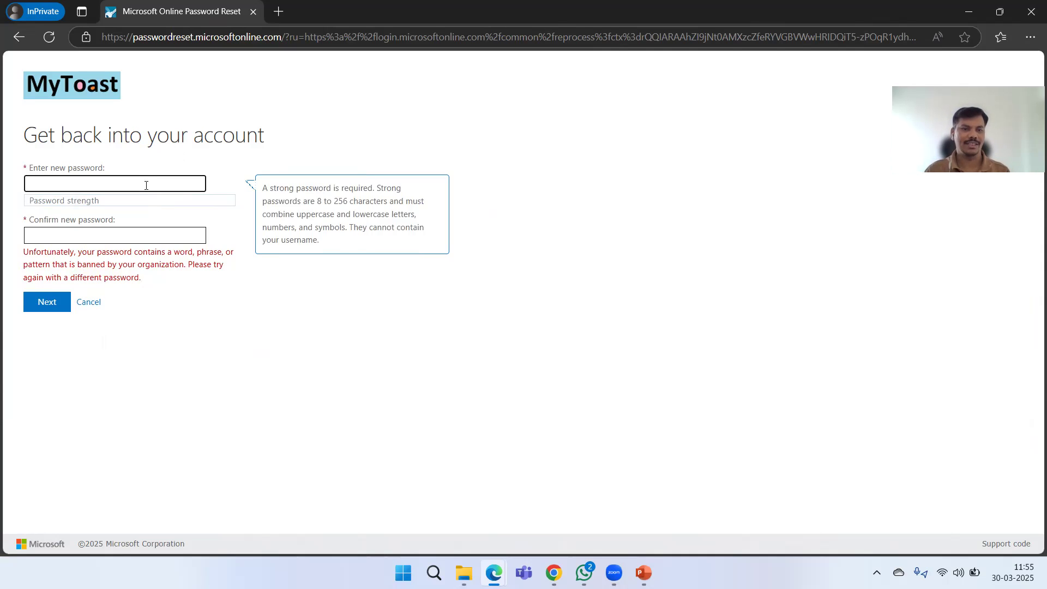
Clear the text selection in the admin center's custom banned password list.
key("alt+Tab")
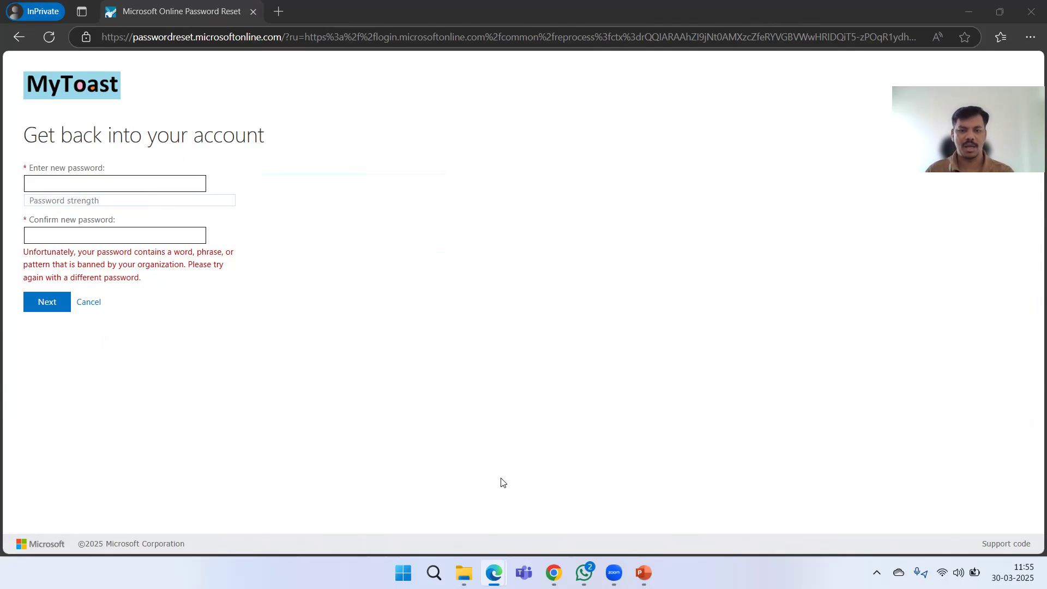
left_click(556, 333)
key("alt+Tab")
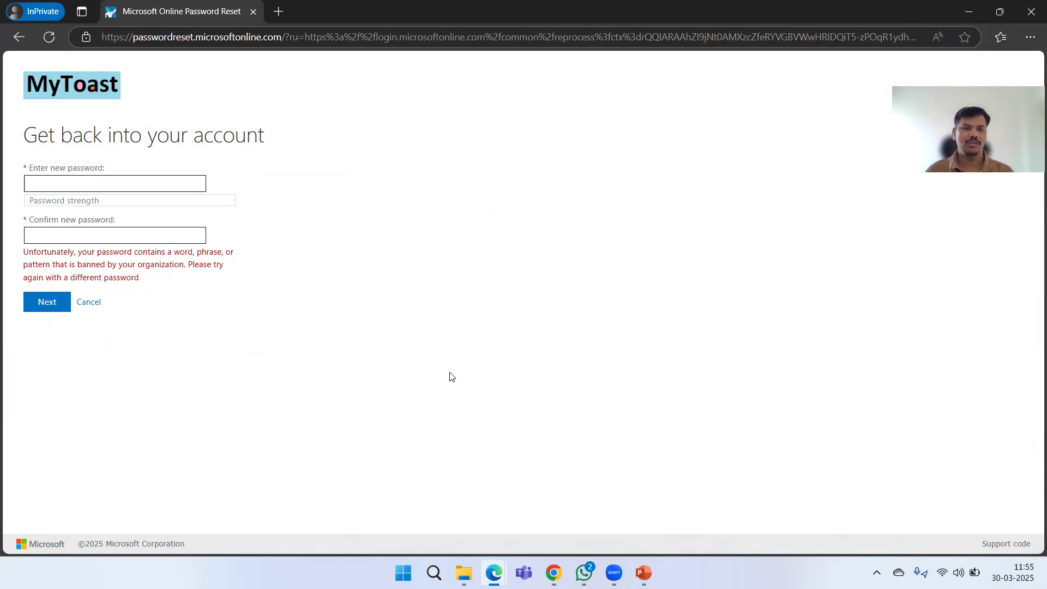
key("alt+Tab")
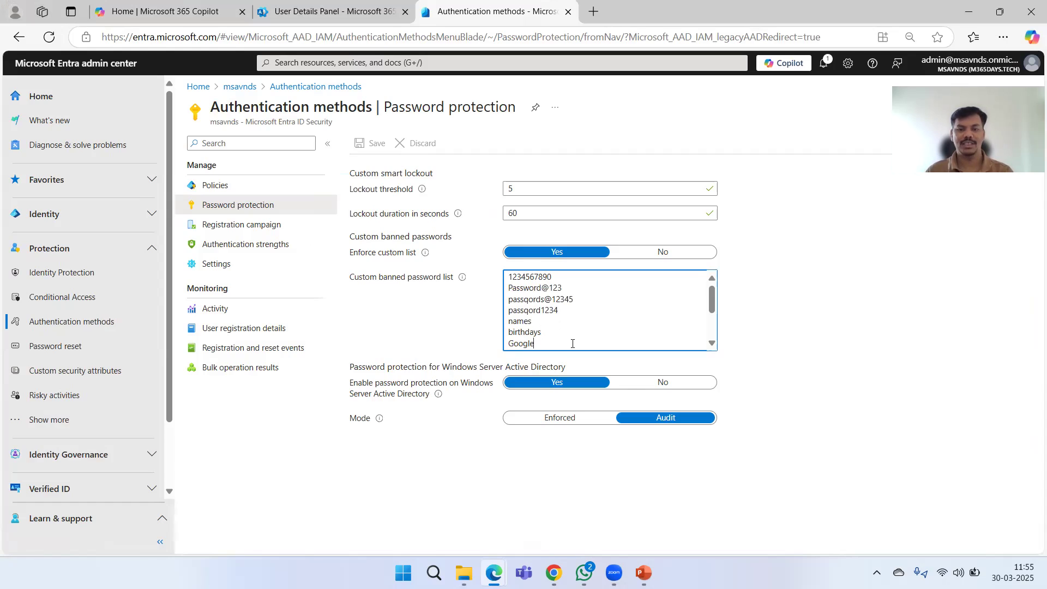
key("alt+Tab")
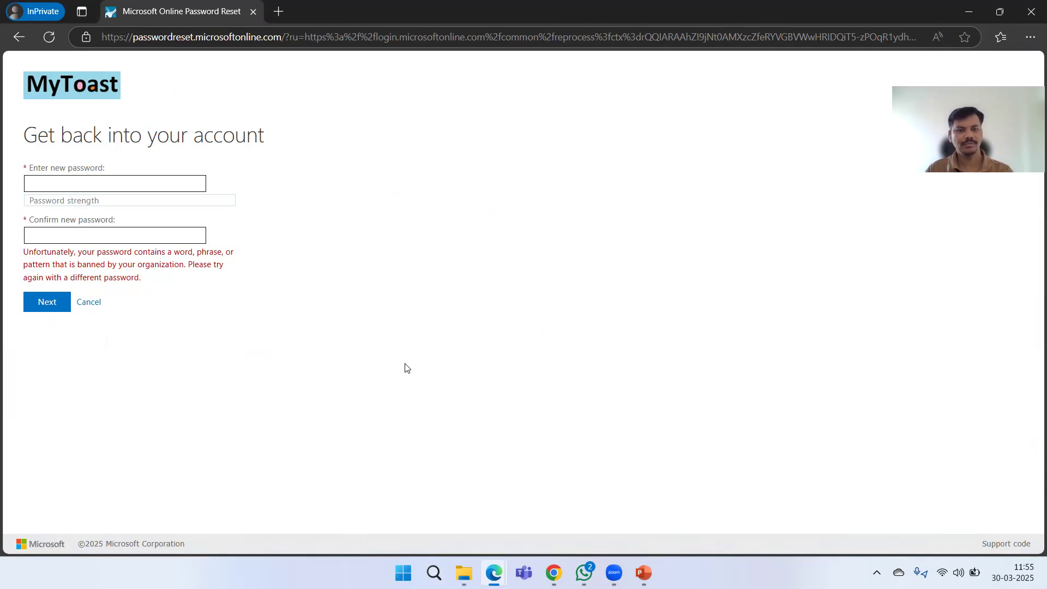
Enter a strong-rated new password and a different, non-matching confirmation password.
left_click(131, 189)
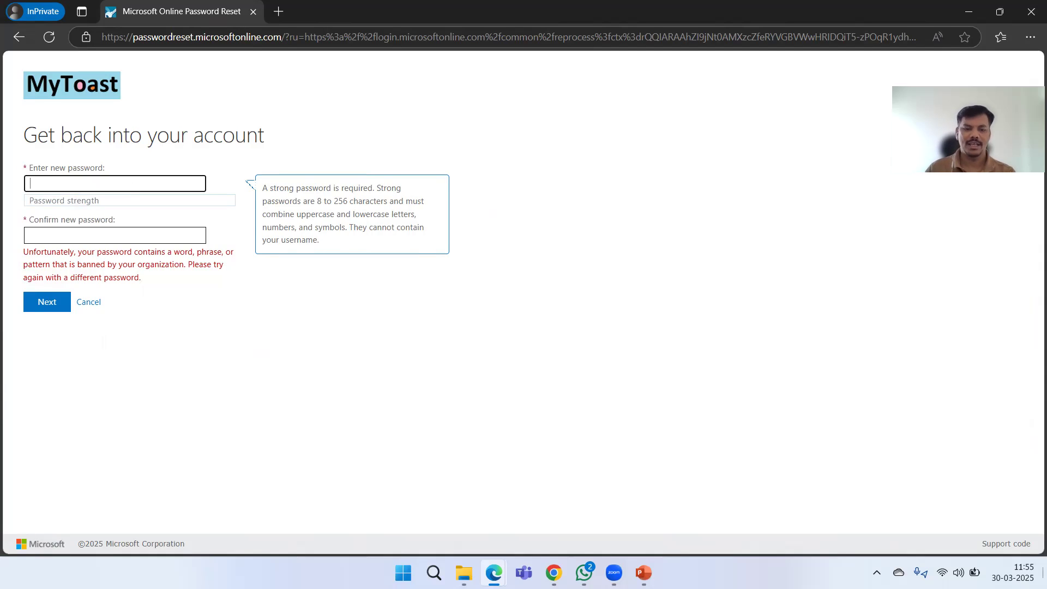
type("•••••••")
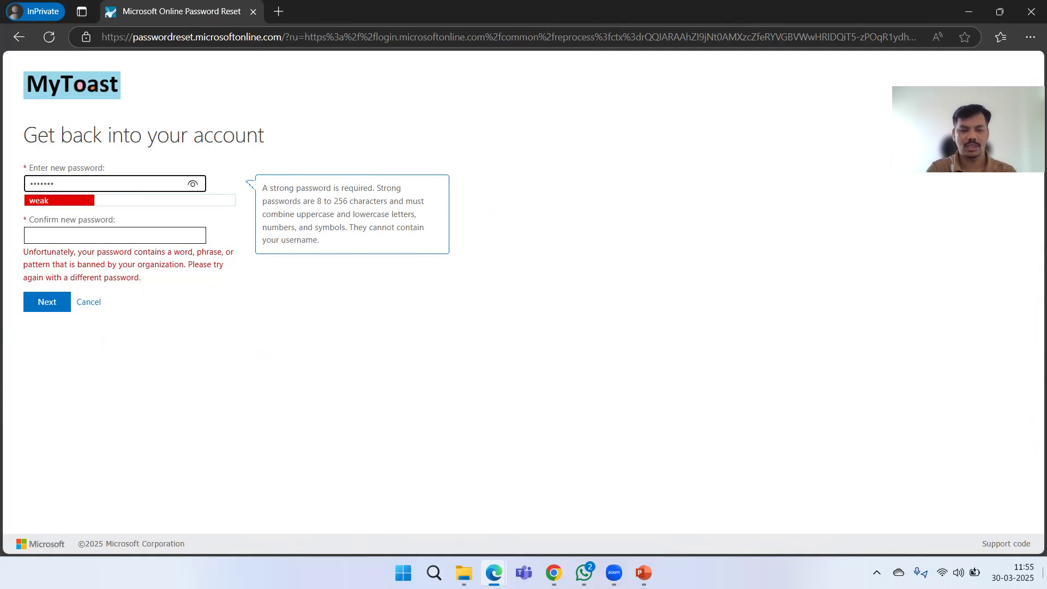
type("••")
key("Tab")
type("••••••••")
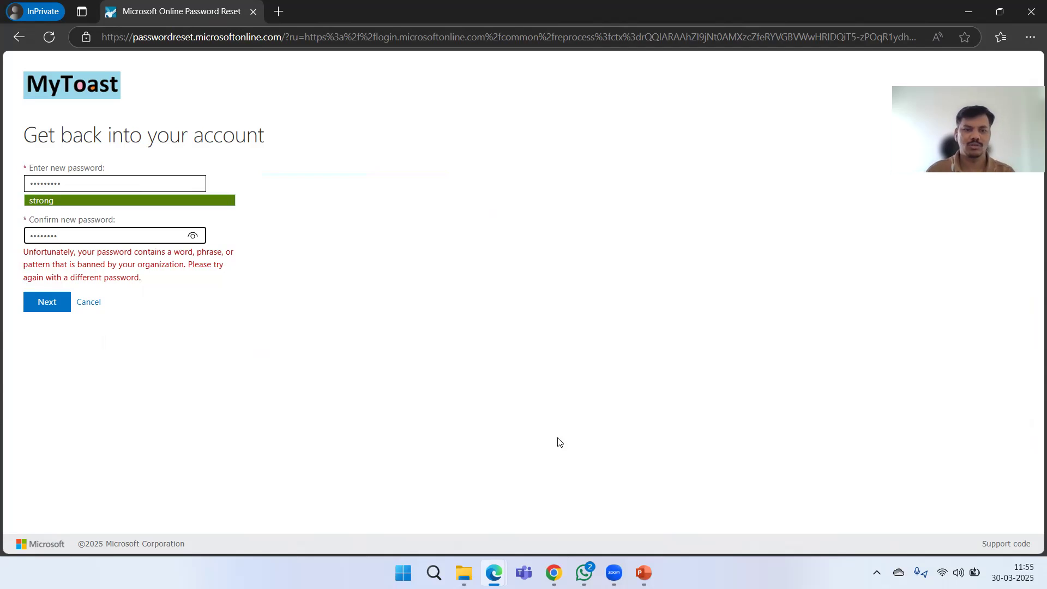
Submit the mismatched passwords and highlight the passwords-do-not-match error.
left_click(129, 456)
left_click(41, 302)
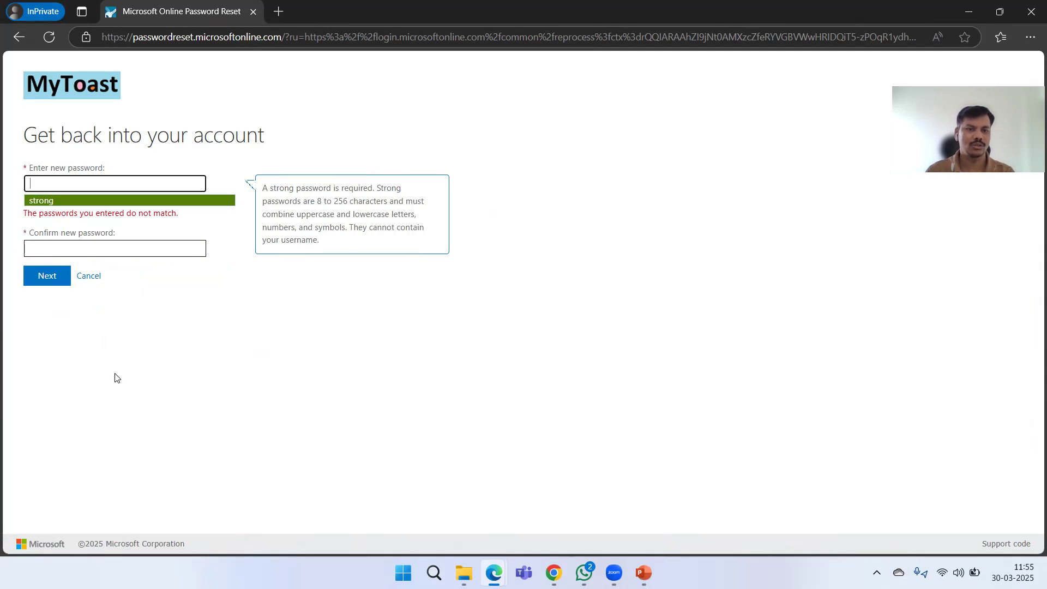
left_click_drag(23, 214, 187, 218)
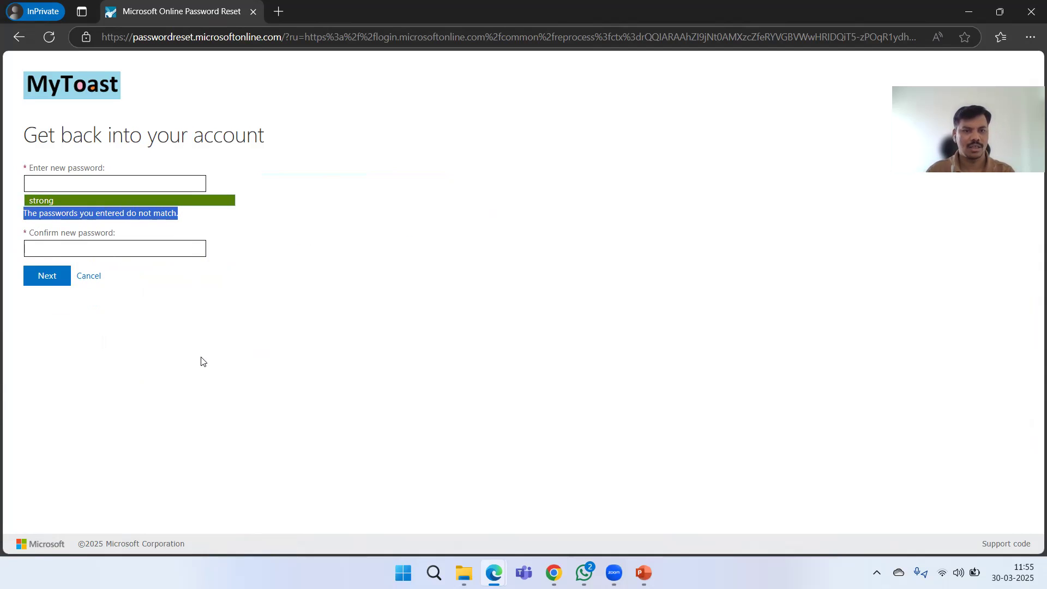
left_click(197, 385)
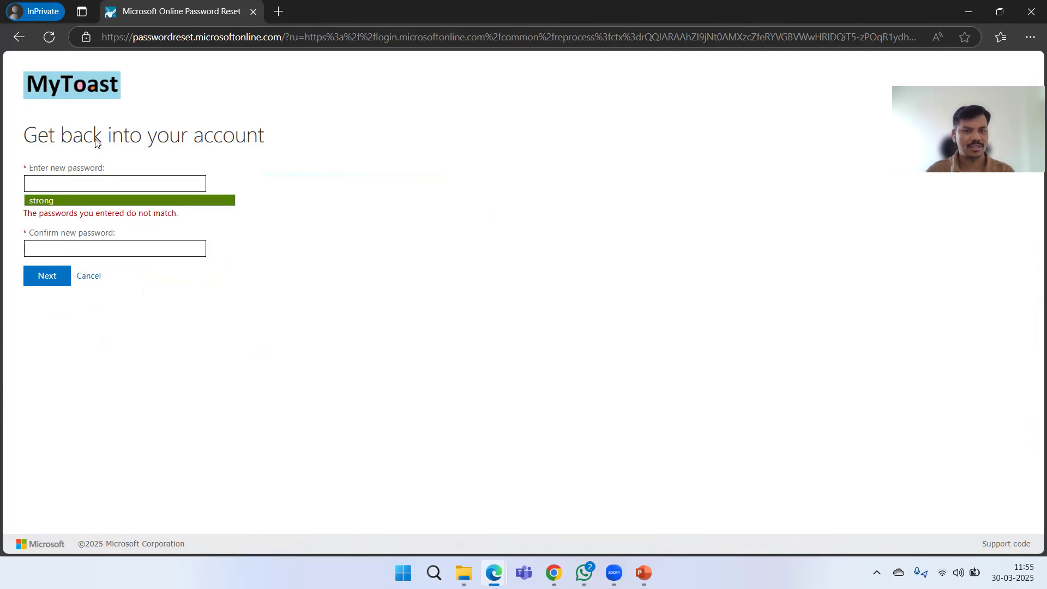
Re-enter the new password with a matching confirmation and submit it.
left_click(98, 183)
type("•••••••")
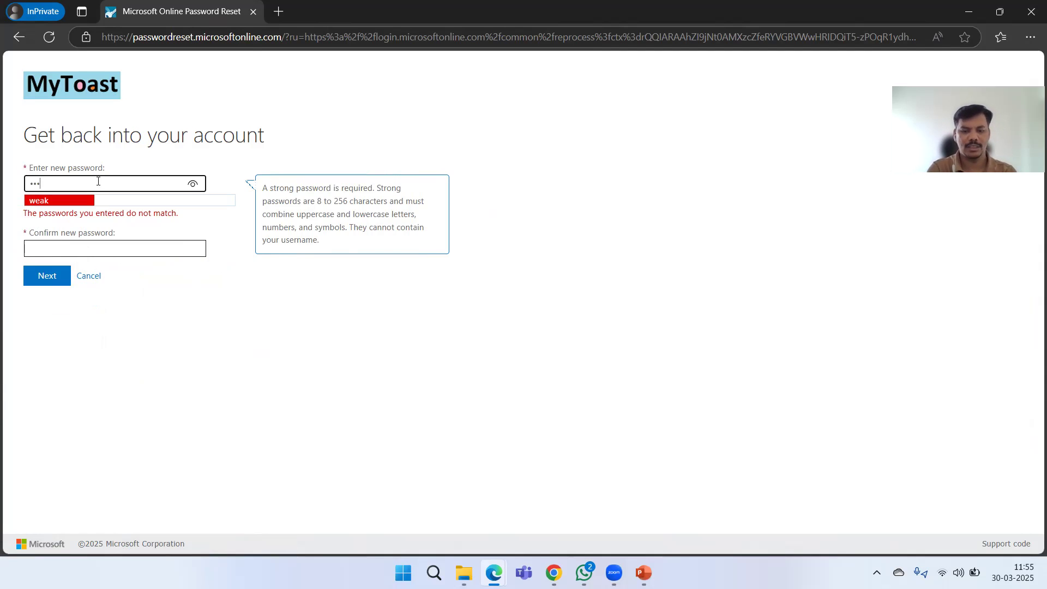
type("••")
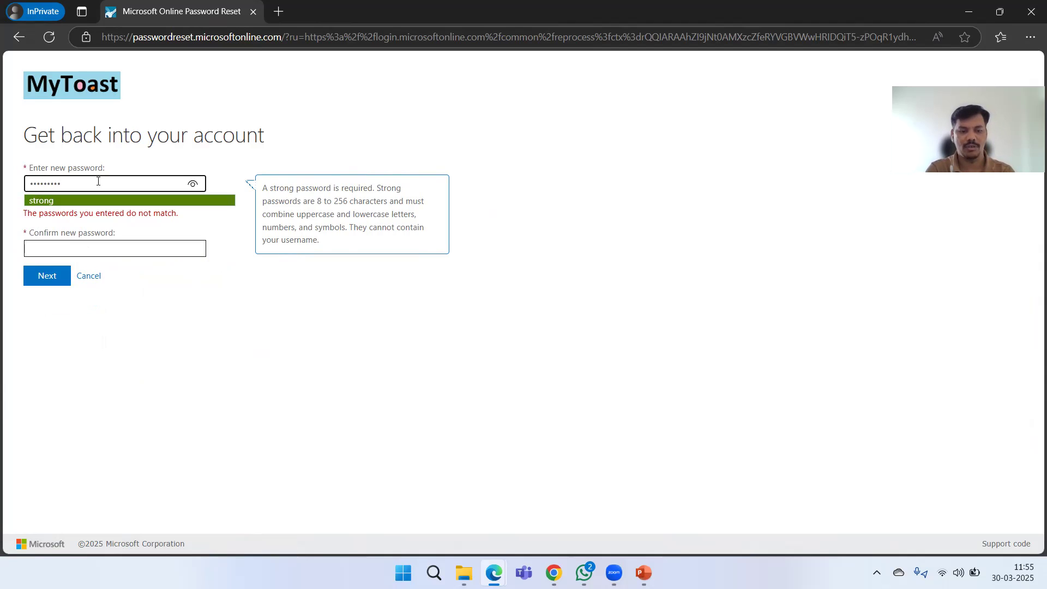
key("Tab")
type("••••••••")
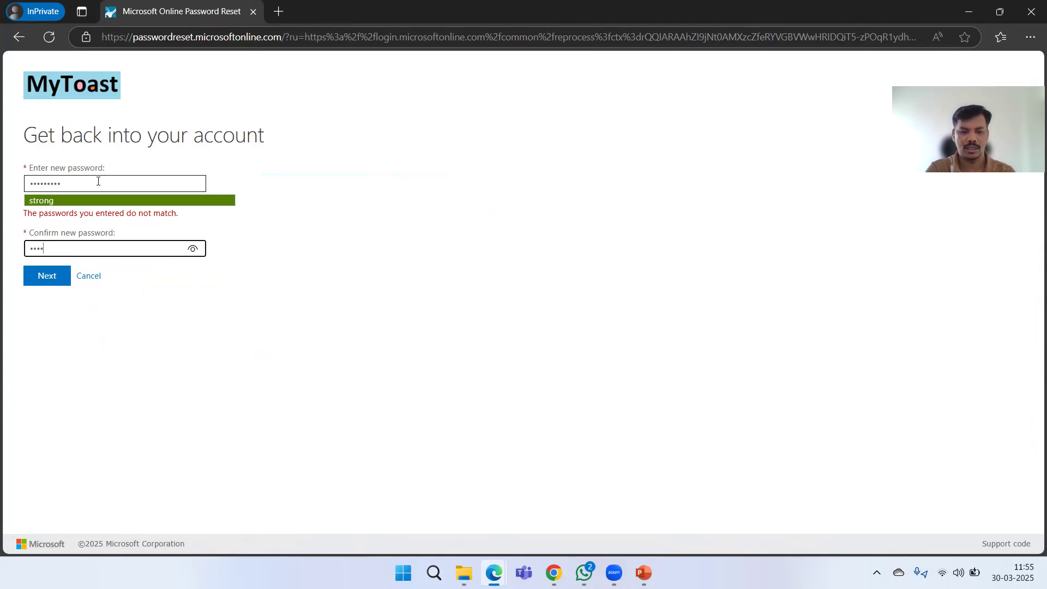
type("•")
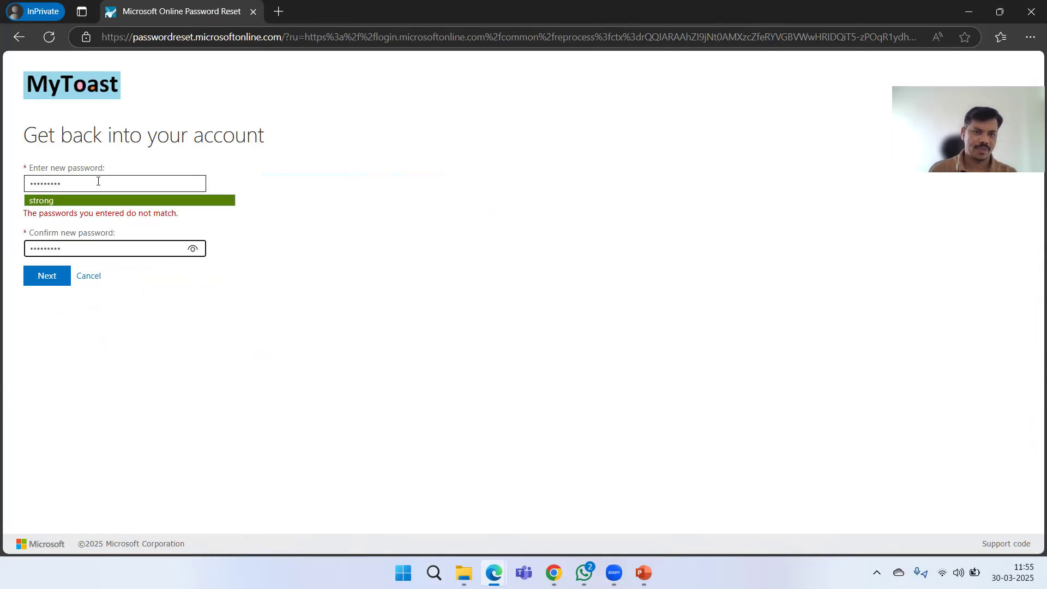
left_click(58, 279)
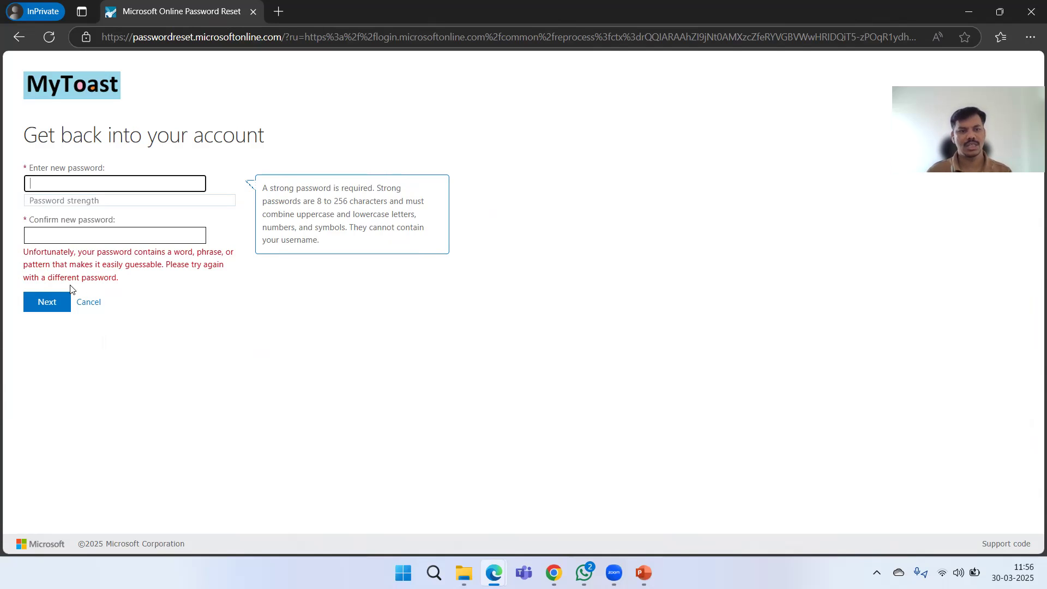
left_click_drag(20, 253, 114, 265)
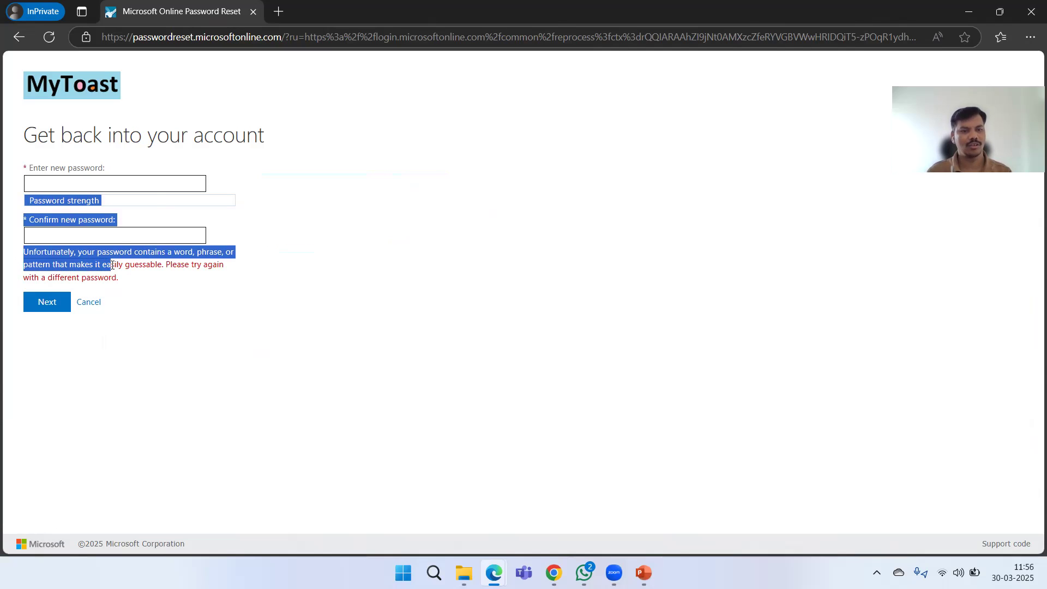
left_click(206, 382)
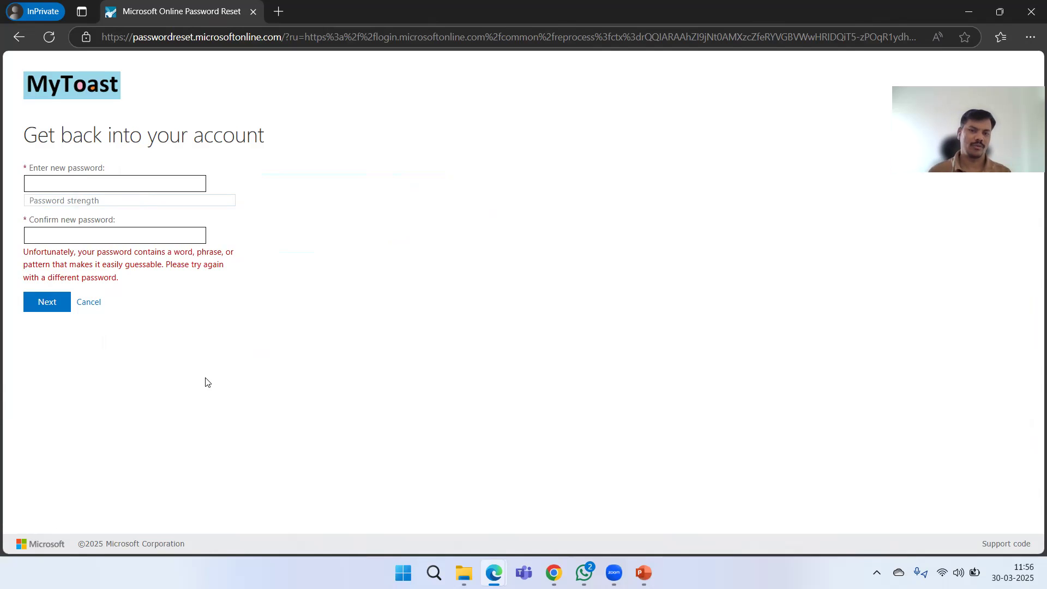
key("alt+Tab")
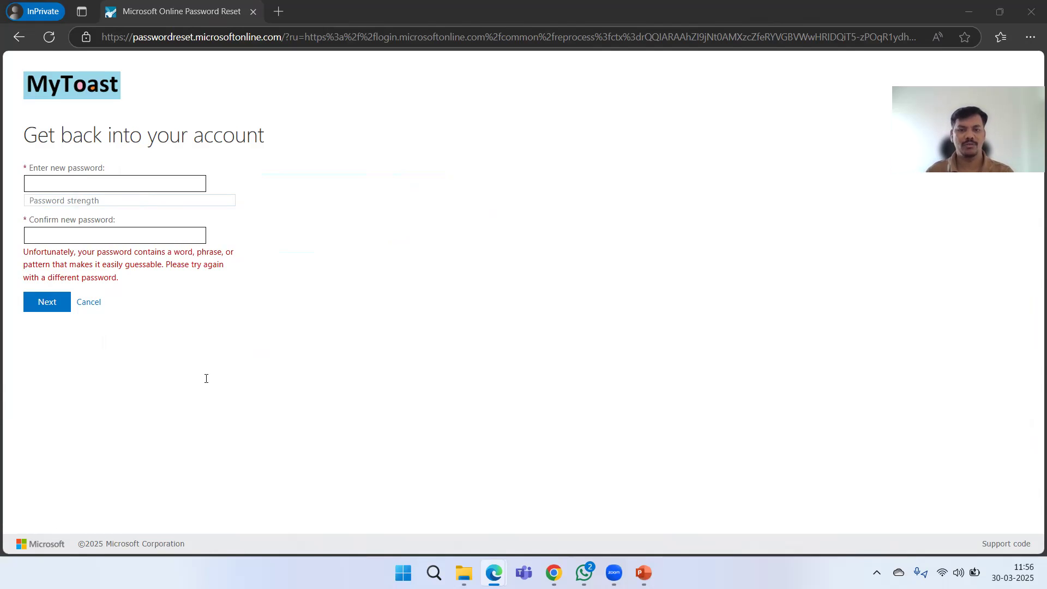
scroll(569, 340, "down", 2)
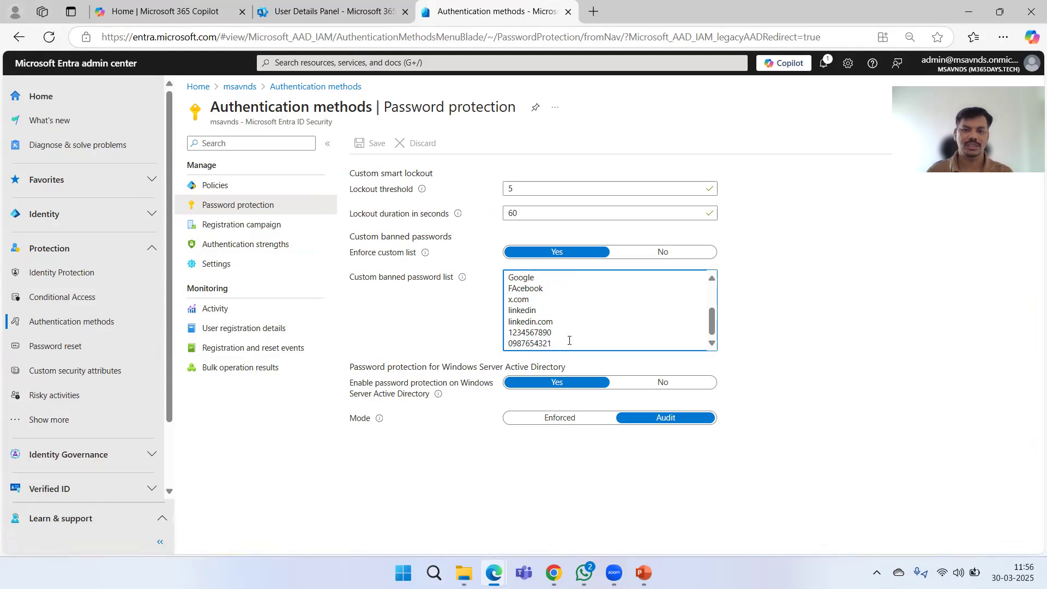
left_click_drag(569, 340, 564, 306)
left_click(564, 306)
left_click(745, 361)
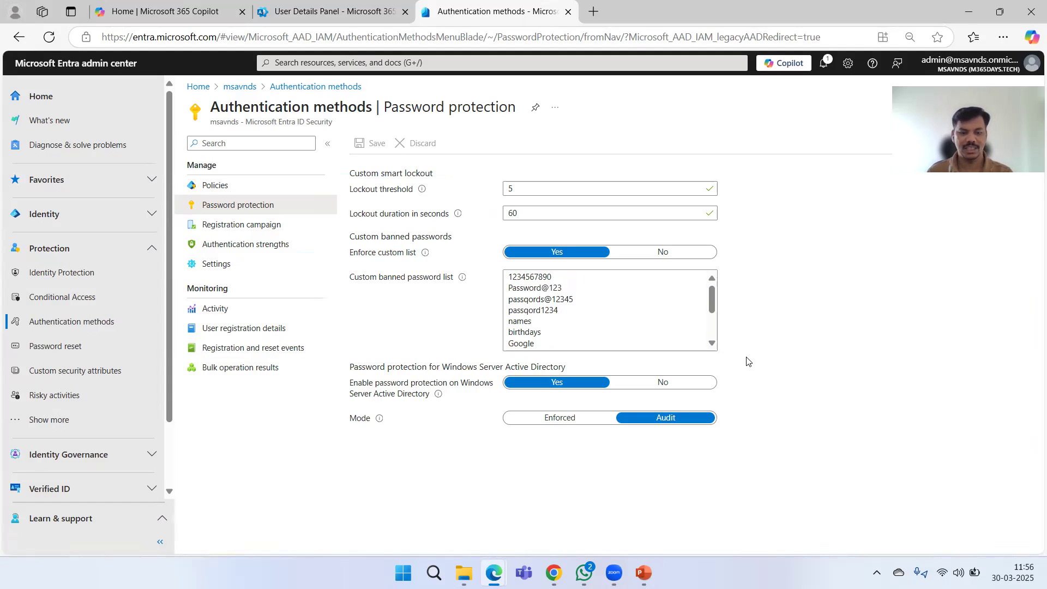
key("alt+Tab")
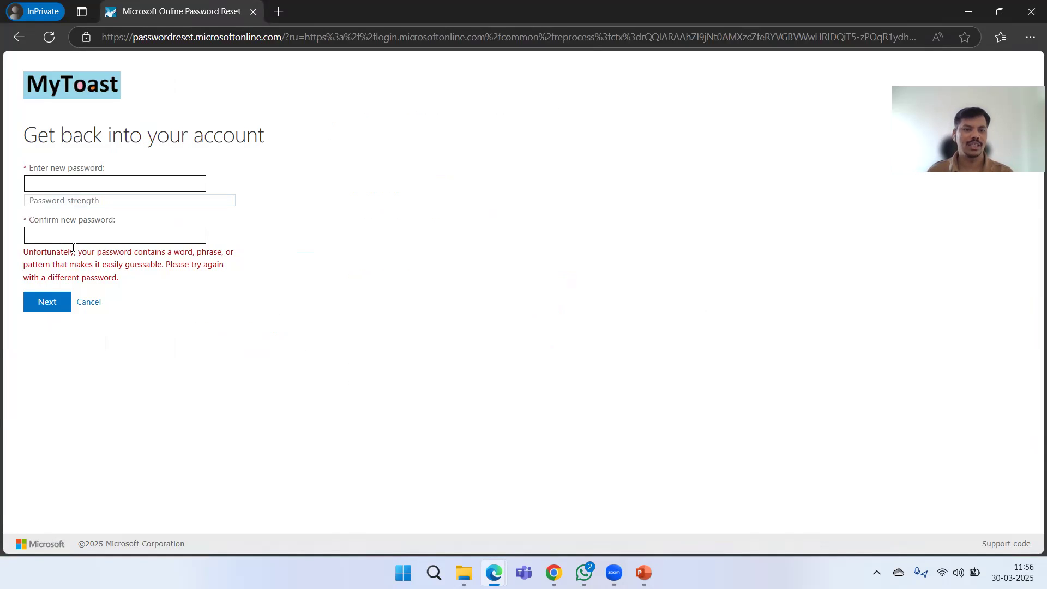
left_click_drag(23, 251, 170, 318)
left_click(173, 322)
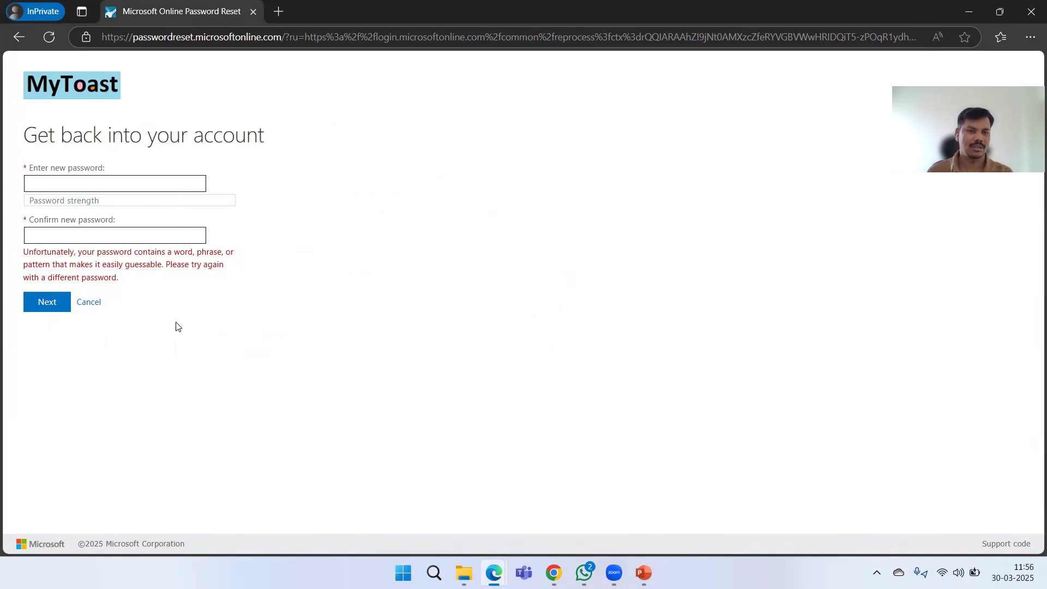
left_click_drag(97, 268, 167, 270)
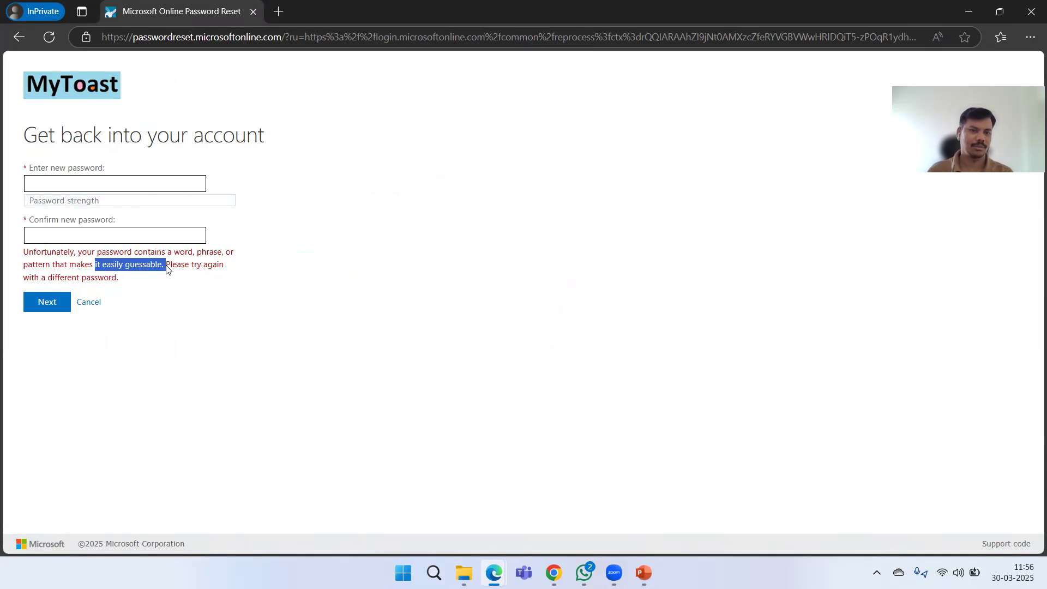
left_click(209, 350)
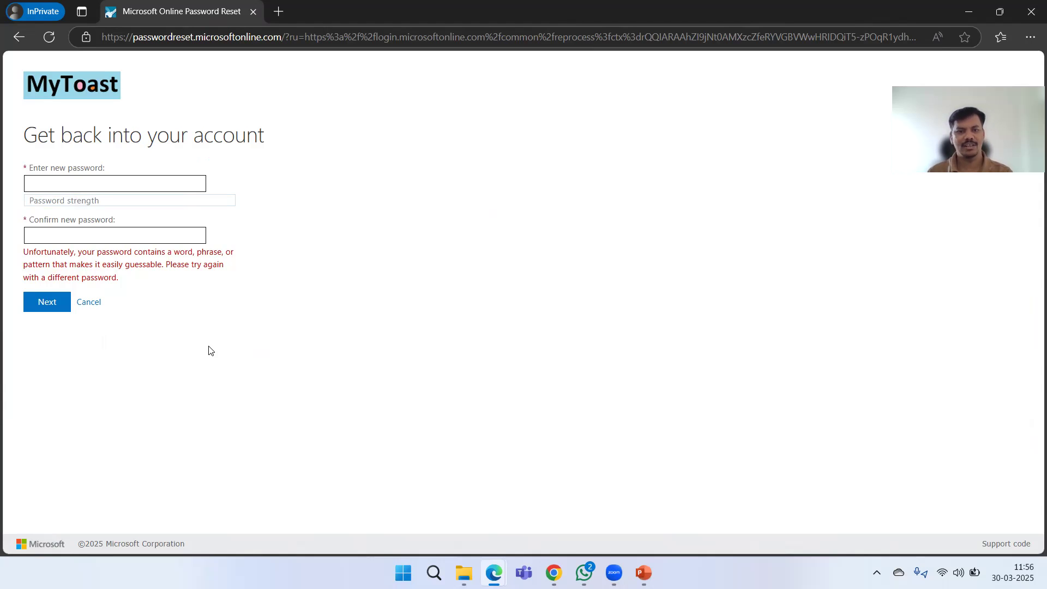
key("alt+Tab")
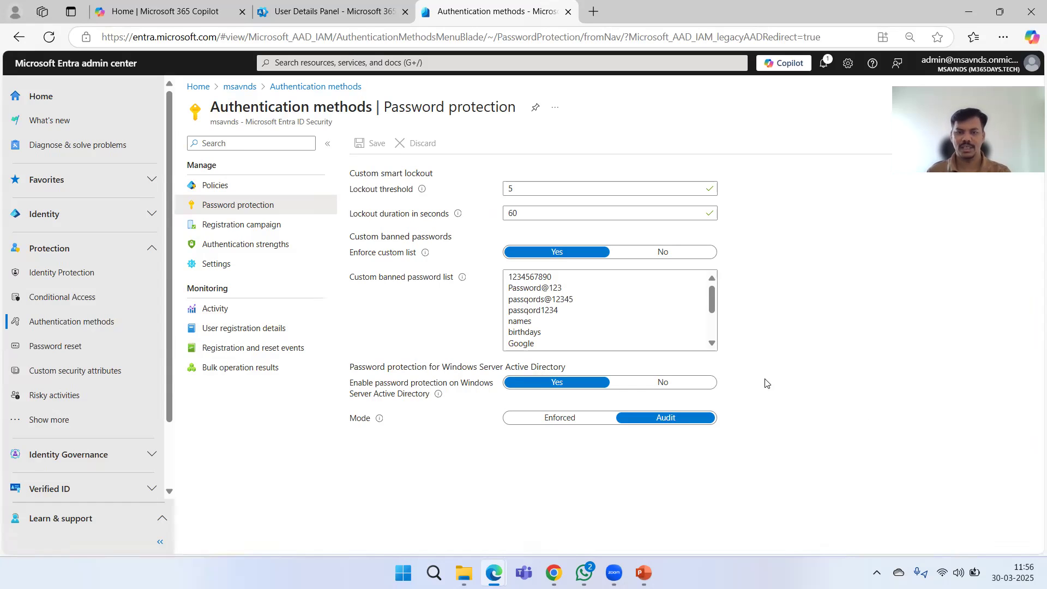
scroll(676, 330, "down", 3)
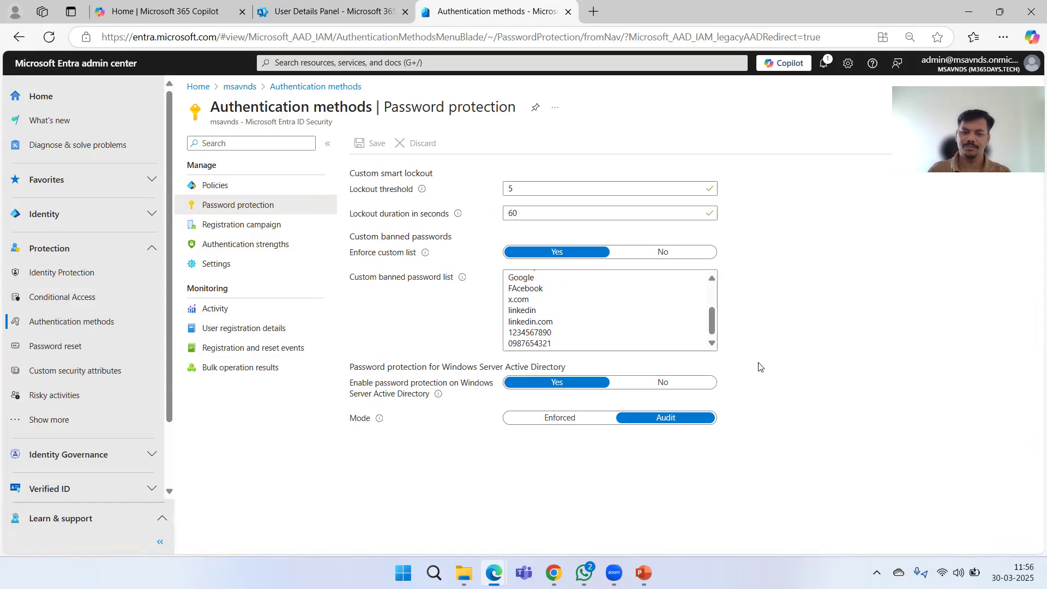
key("alt+Tab")
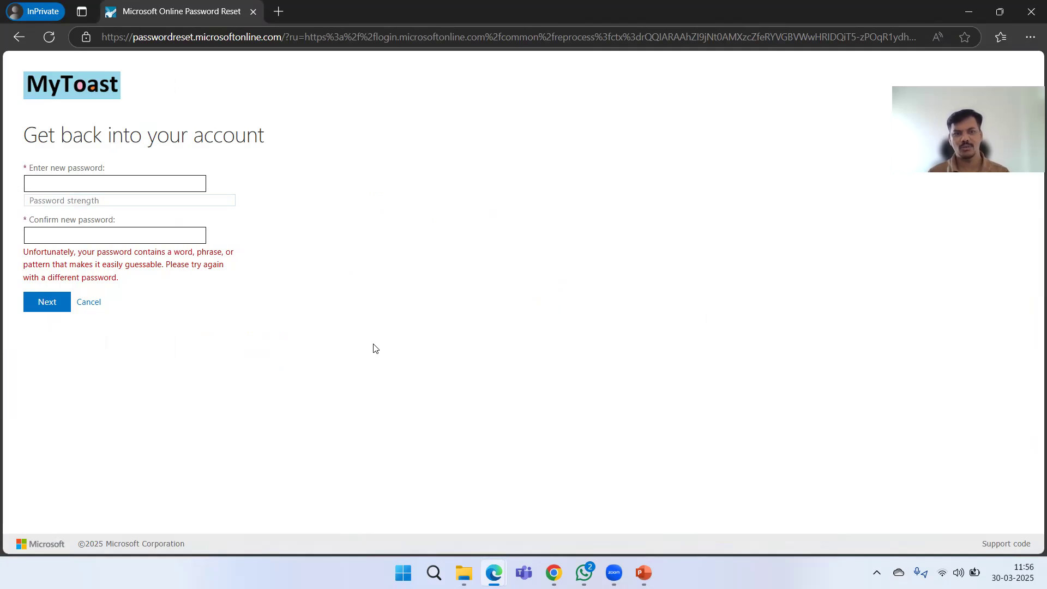